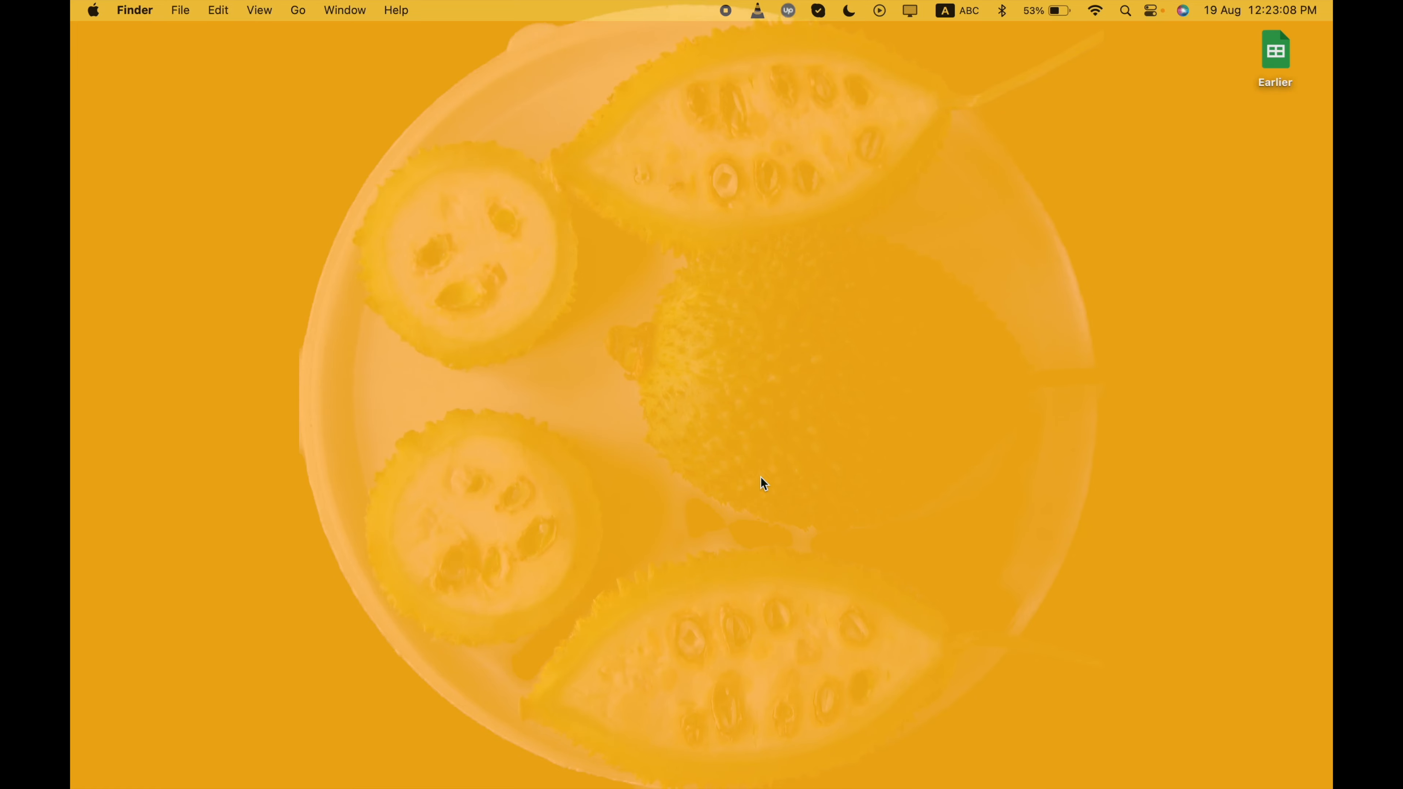
# Launch Google Chrome, go to Google Sheets and open the existing spreadsheet 07112023
pyautogui.press('super+space')
pyautogui.write('ch')
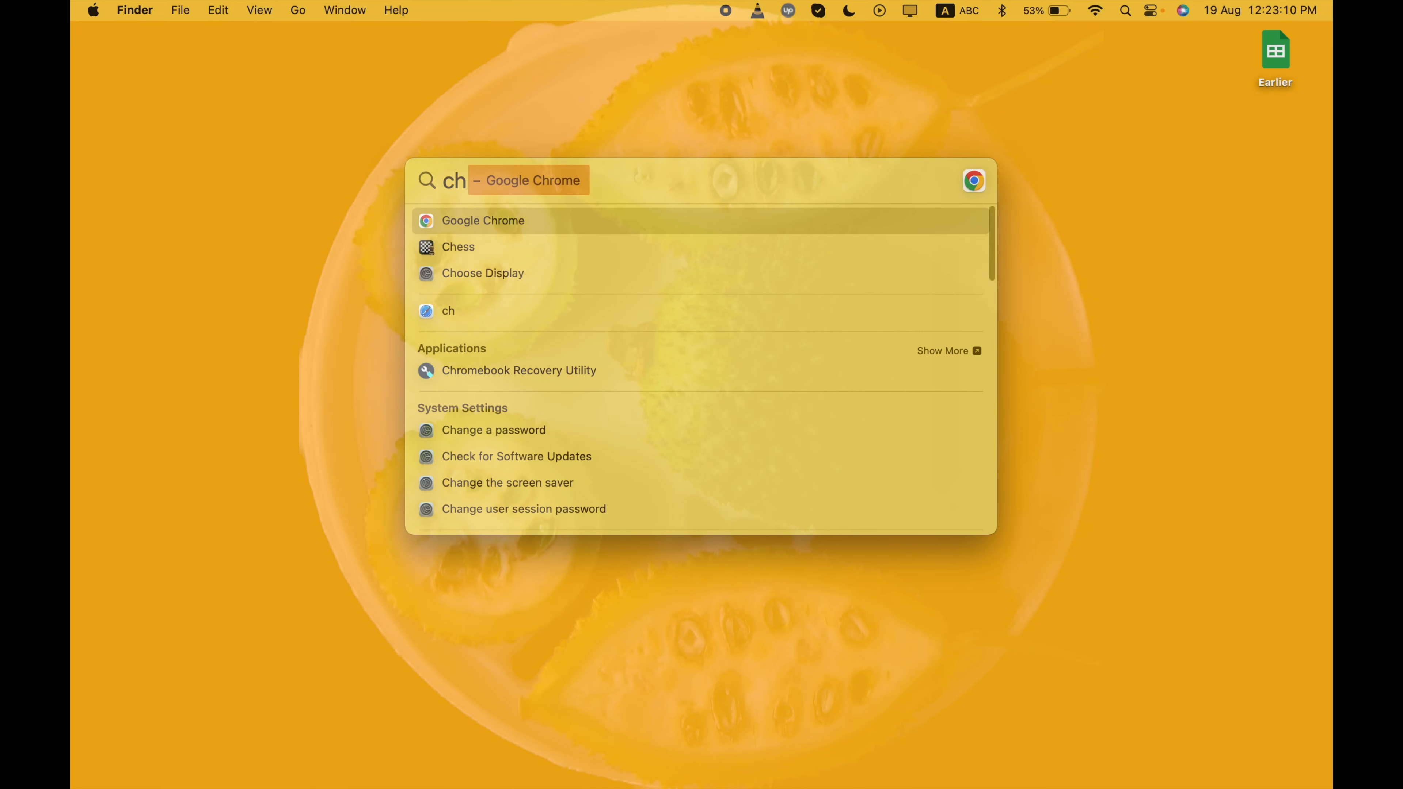
pyautogui.press('Return')
pyautogui.click(1260, 125)
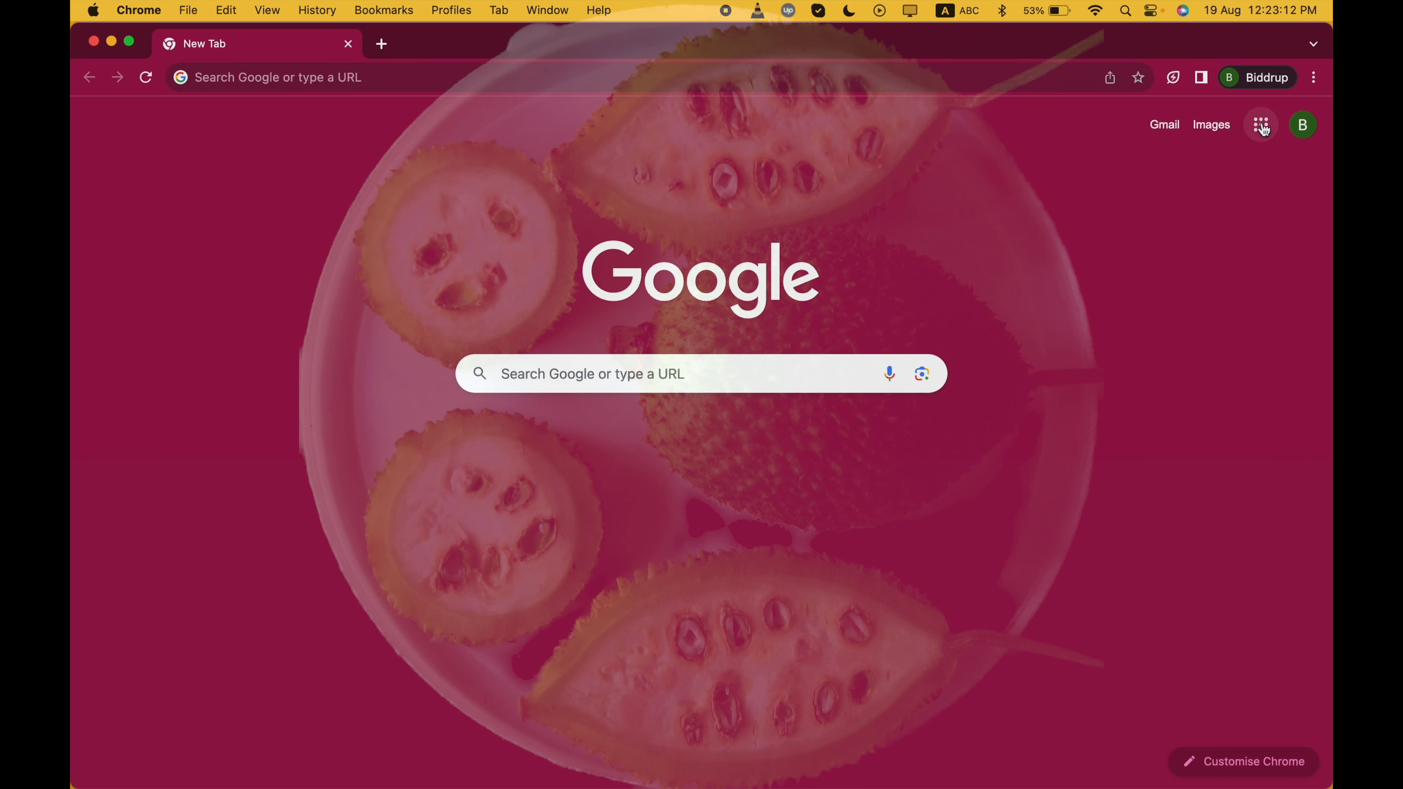
pyautogui.scroll(-5, 1219, 313)
pyautogui.scroll(-5, 1219, 314)
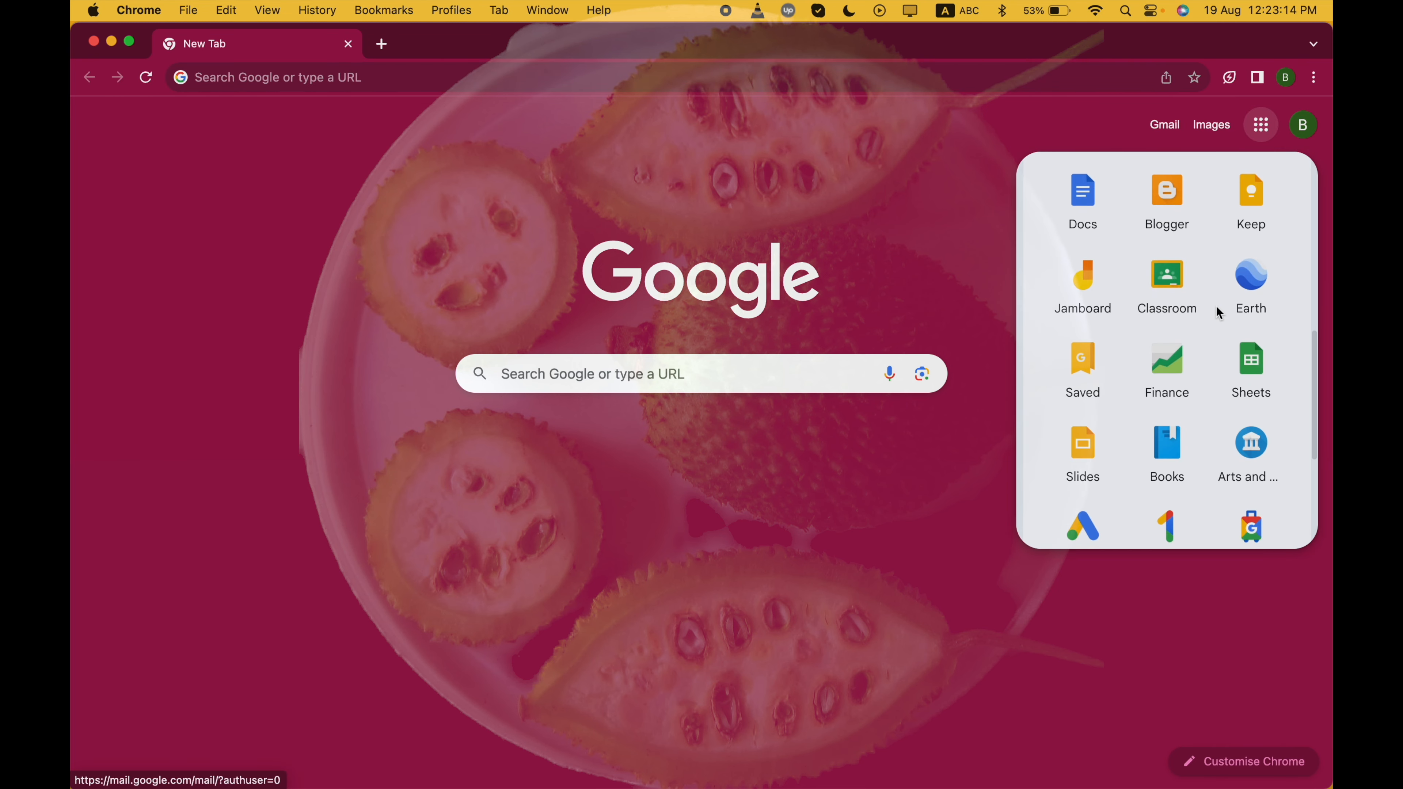
pyautogui.click(1256, 374)
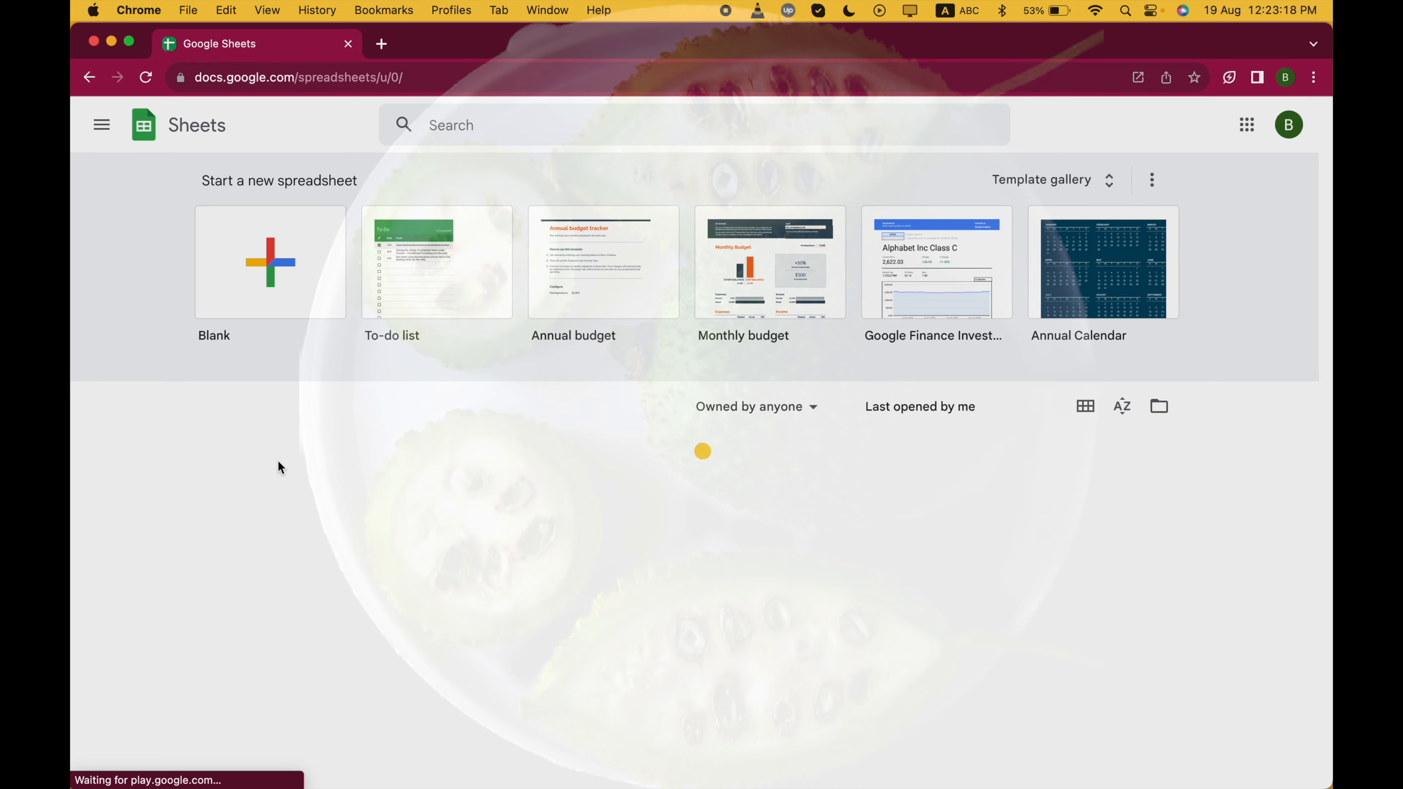
pyautogui.click(276, 464)
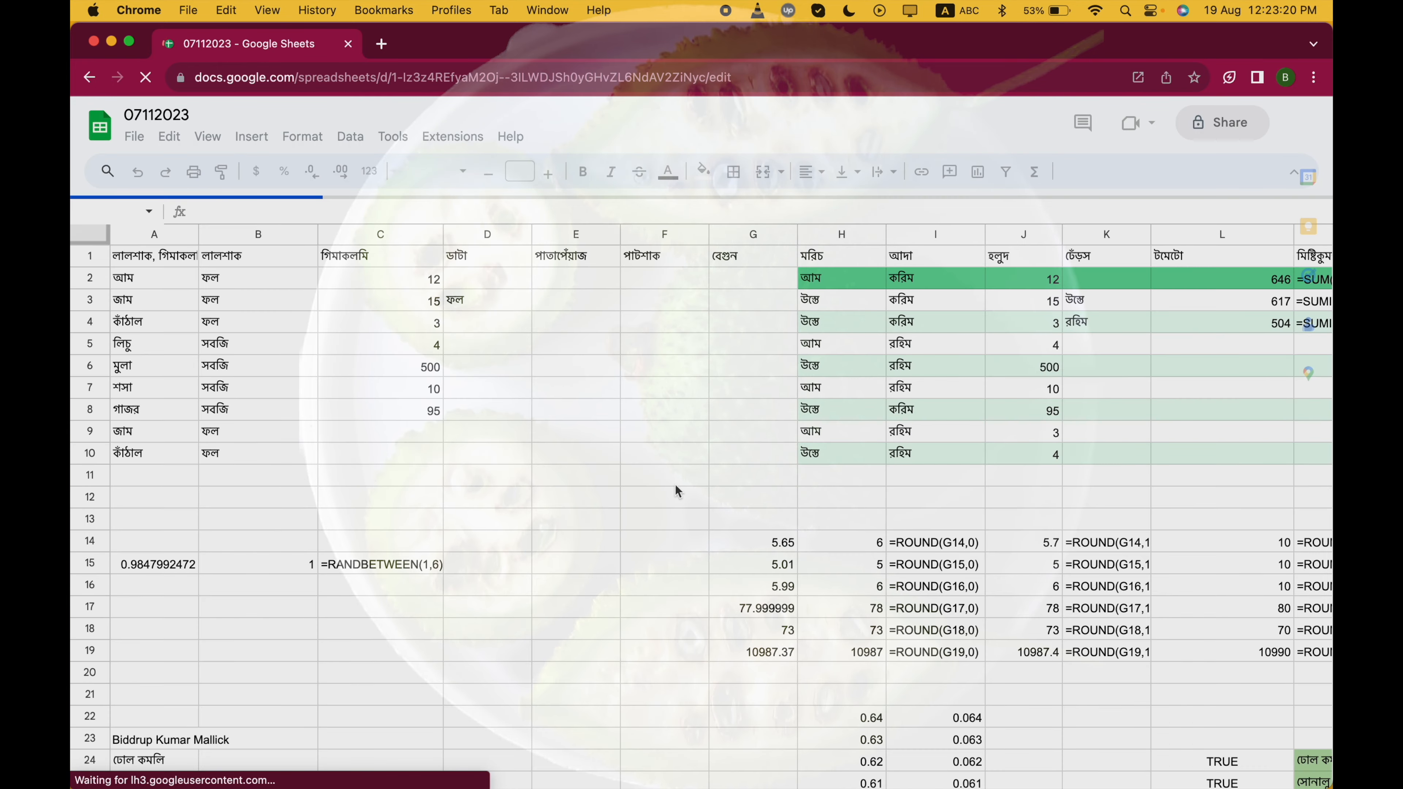
# Copy the three-column table in H1:J10 of Sheet1, including its header row
pyautogui.scroll(-10, 675, 485)
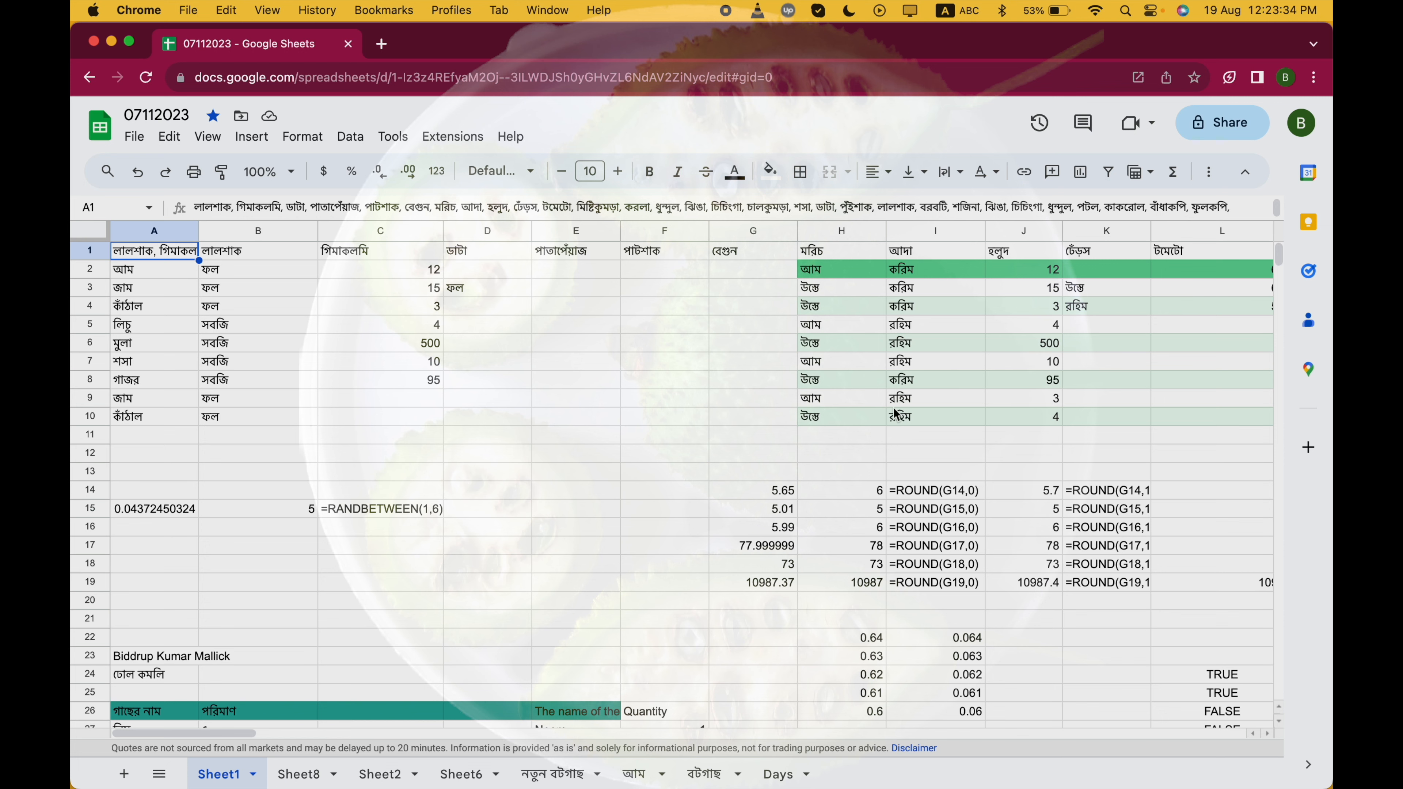
pyautogui.click(823, 254)
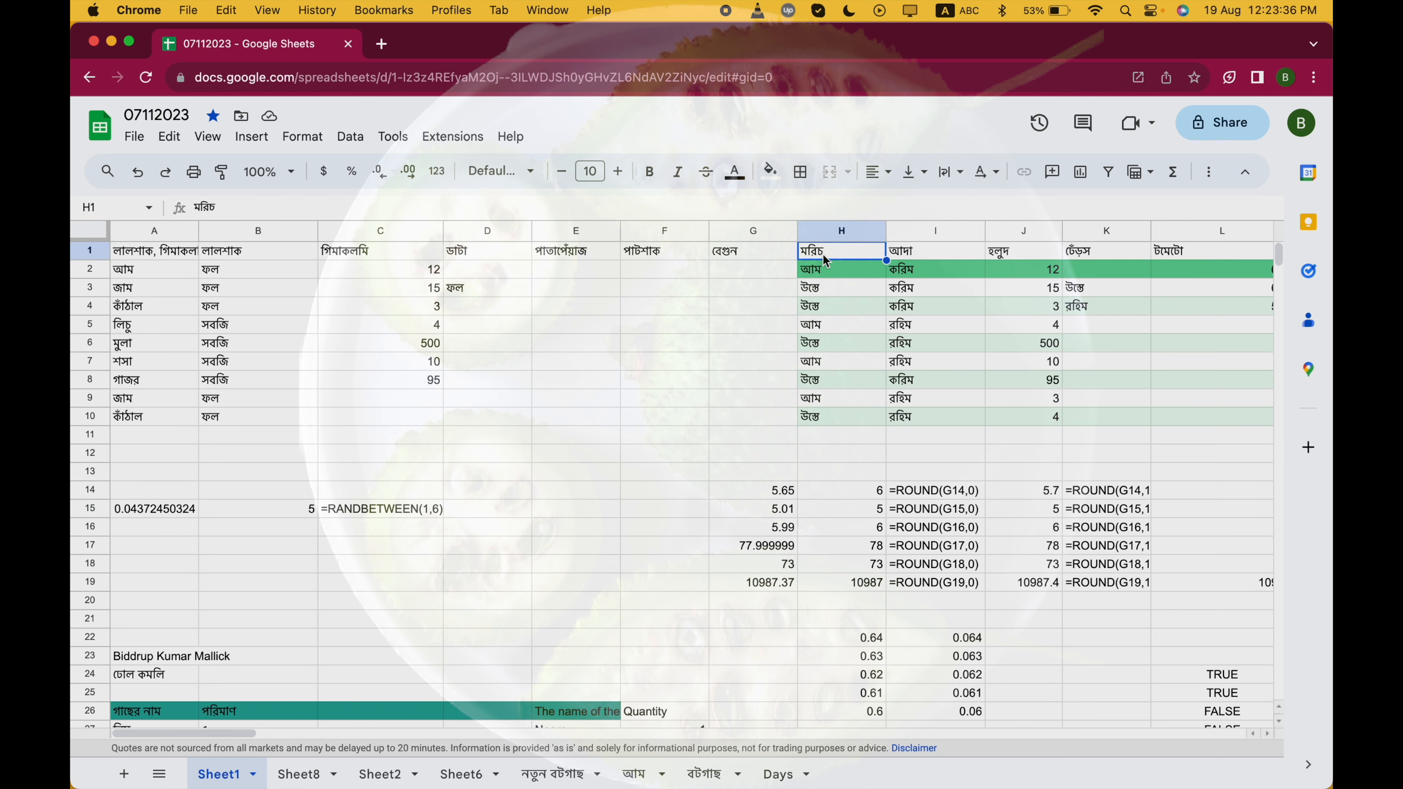
pyautogui.hscroll(3, 823, 254)
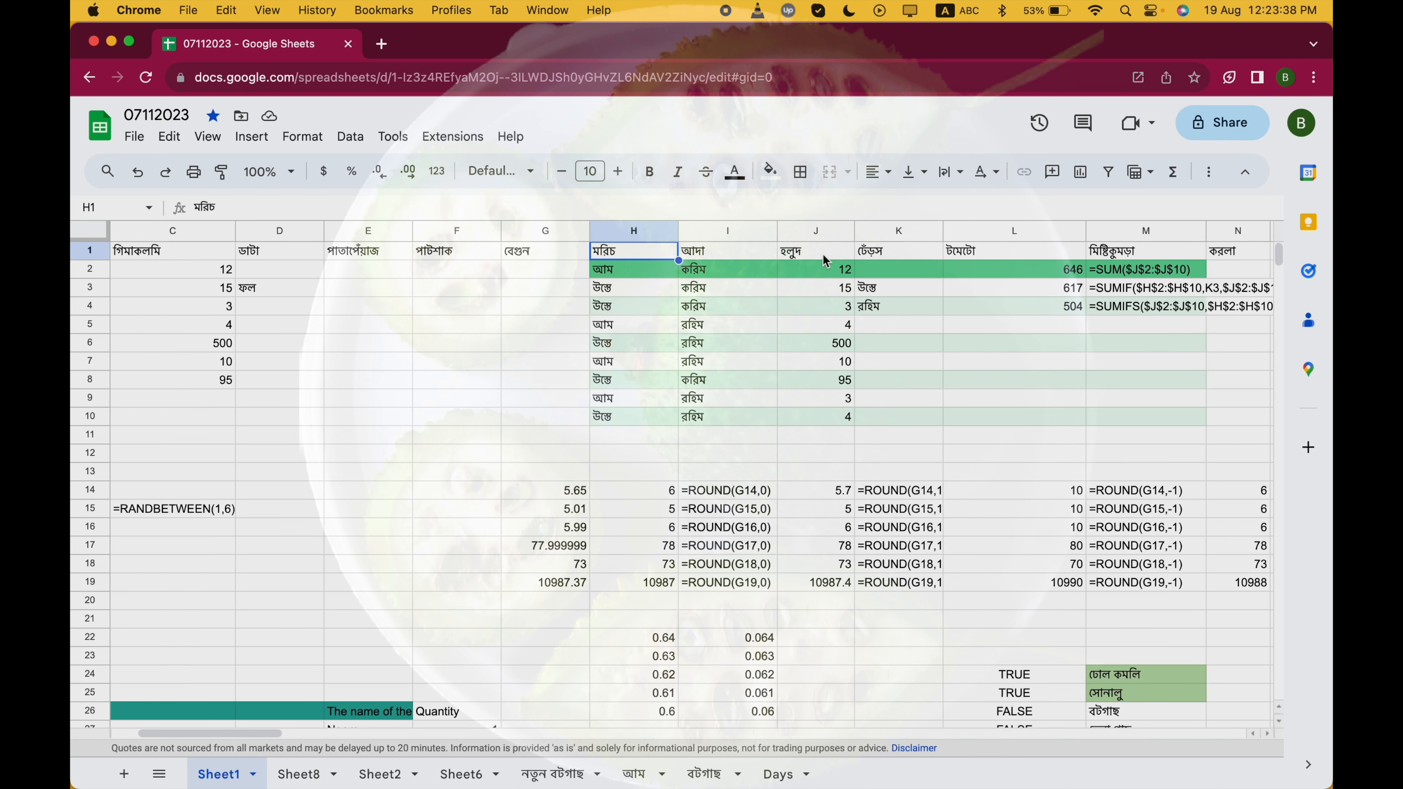
pyautogui.hotkey('shift', 'Right')
pyautogui.hotkey('shift', 'Right')
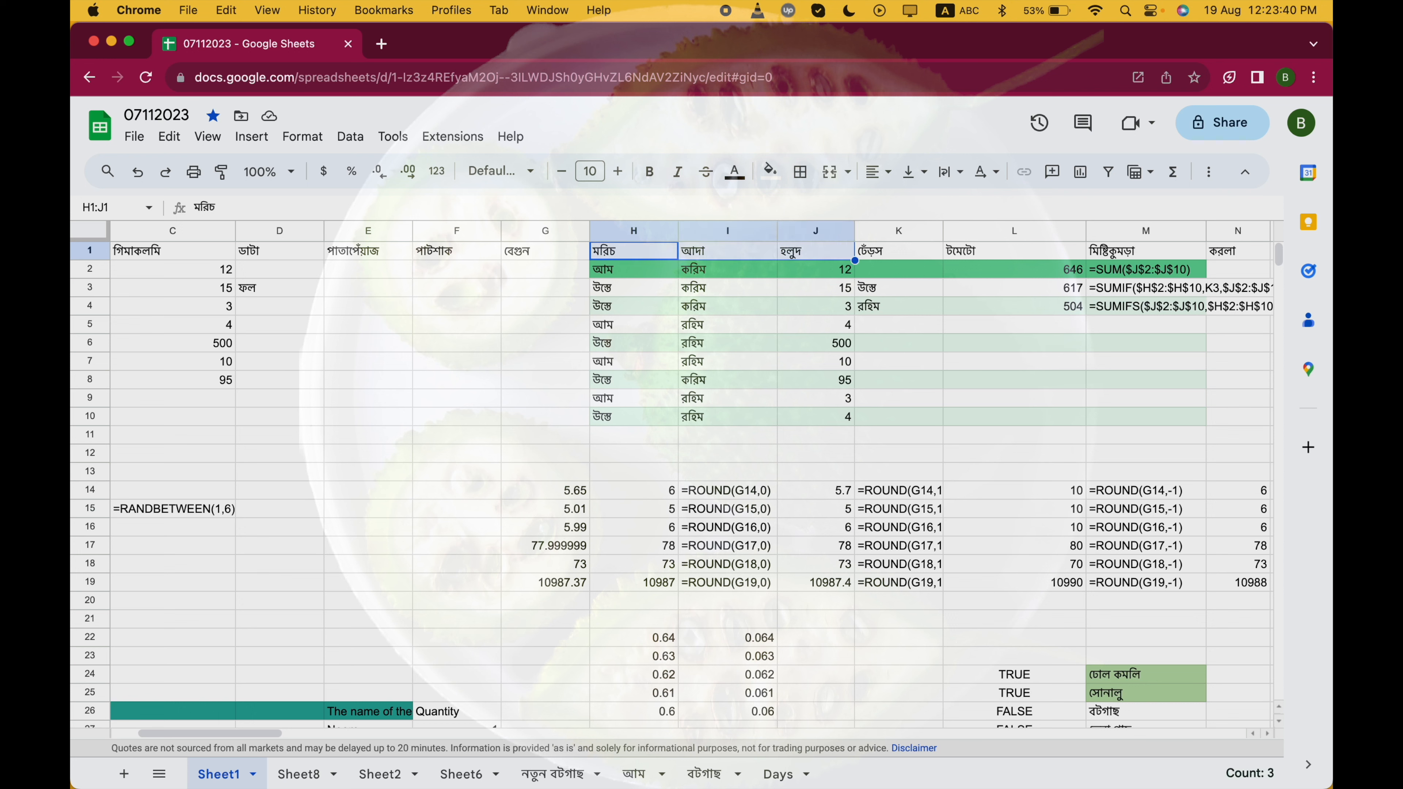
pyautogui.hotkey('shift', 'Down')
pyautogui.hotkey('shift', 'Down')
pyautogui.hotkey('shift', 'Down')
pyautogui.hotkey('shift', 'Down')
pyautogui.hotkey('shift', 'Down')
pyautogui.hotkey('shift', 'Down')
pyautogui.hotkey('shift', 'Down')
pyautogui.hotkey('shift', 'Down')
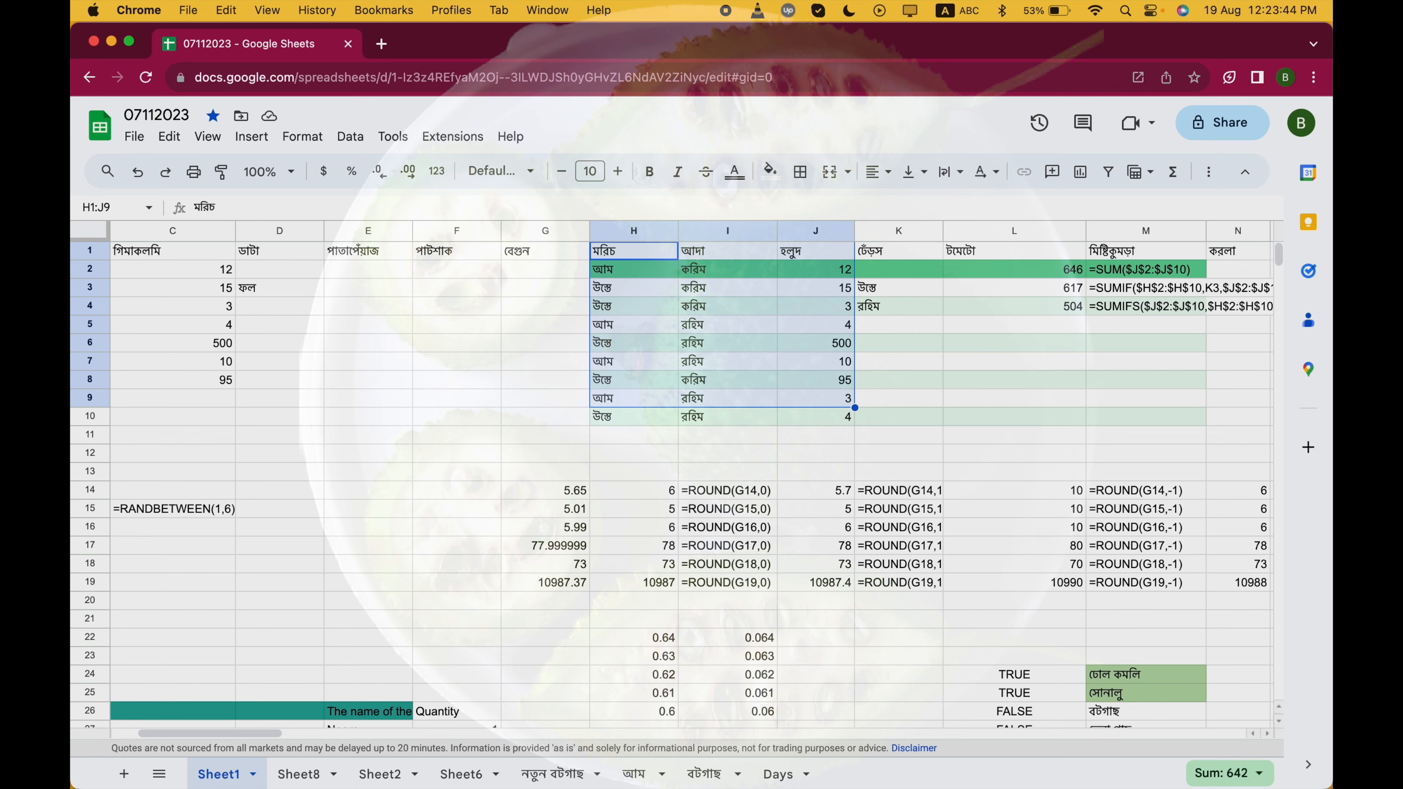
pyautogui.hotkey('shift', 'Down')
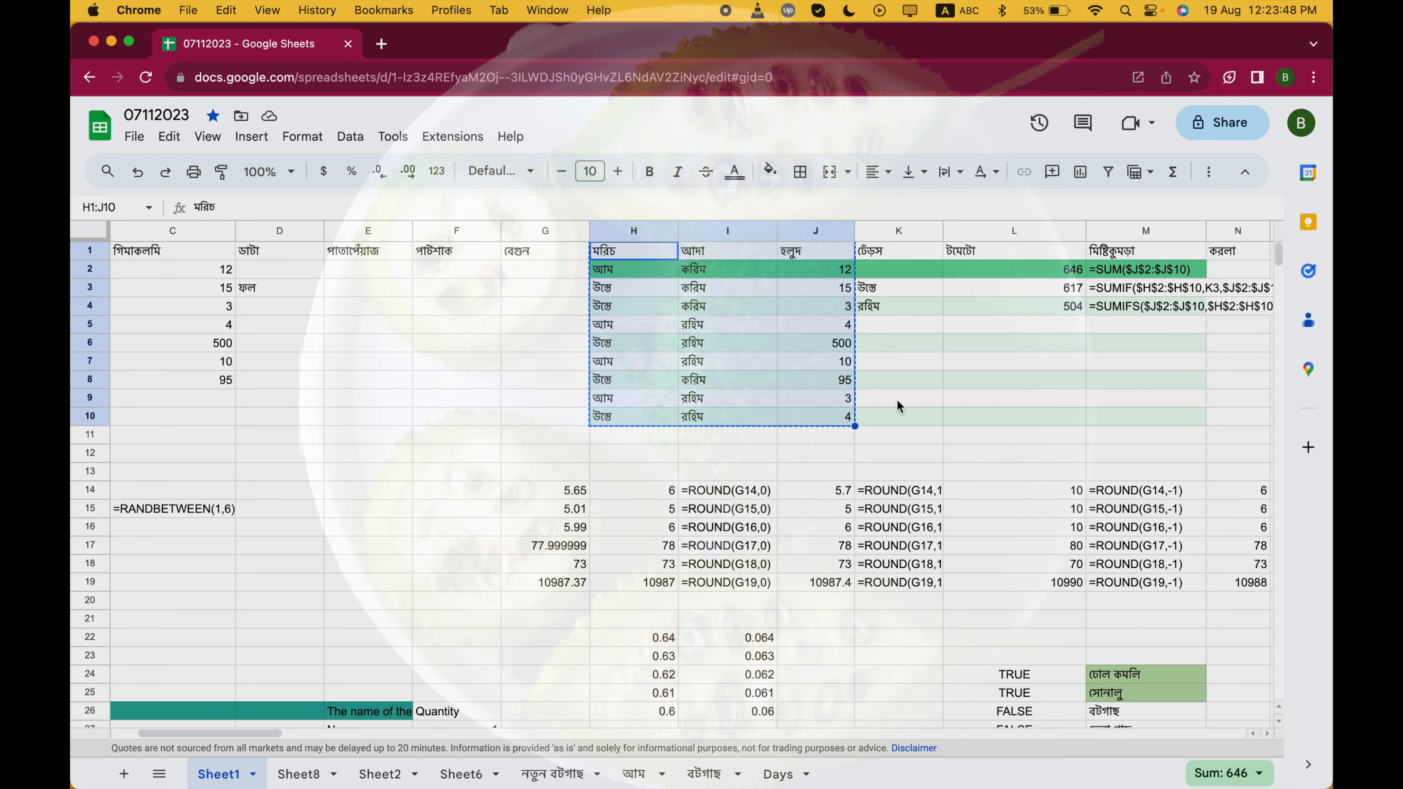
# Paste the copied table into the empty area of Sheet1 starting at cell B271
pyautogui.scroll(-20, 898, 419)
pyautogui.scroll(-20, 898, 420)
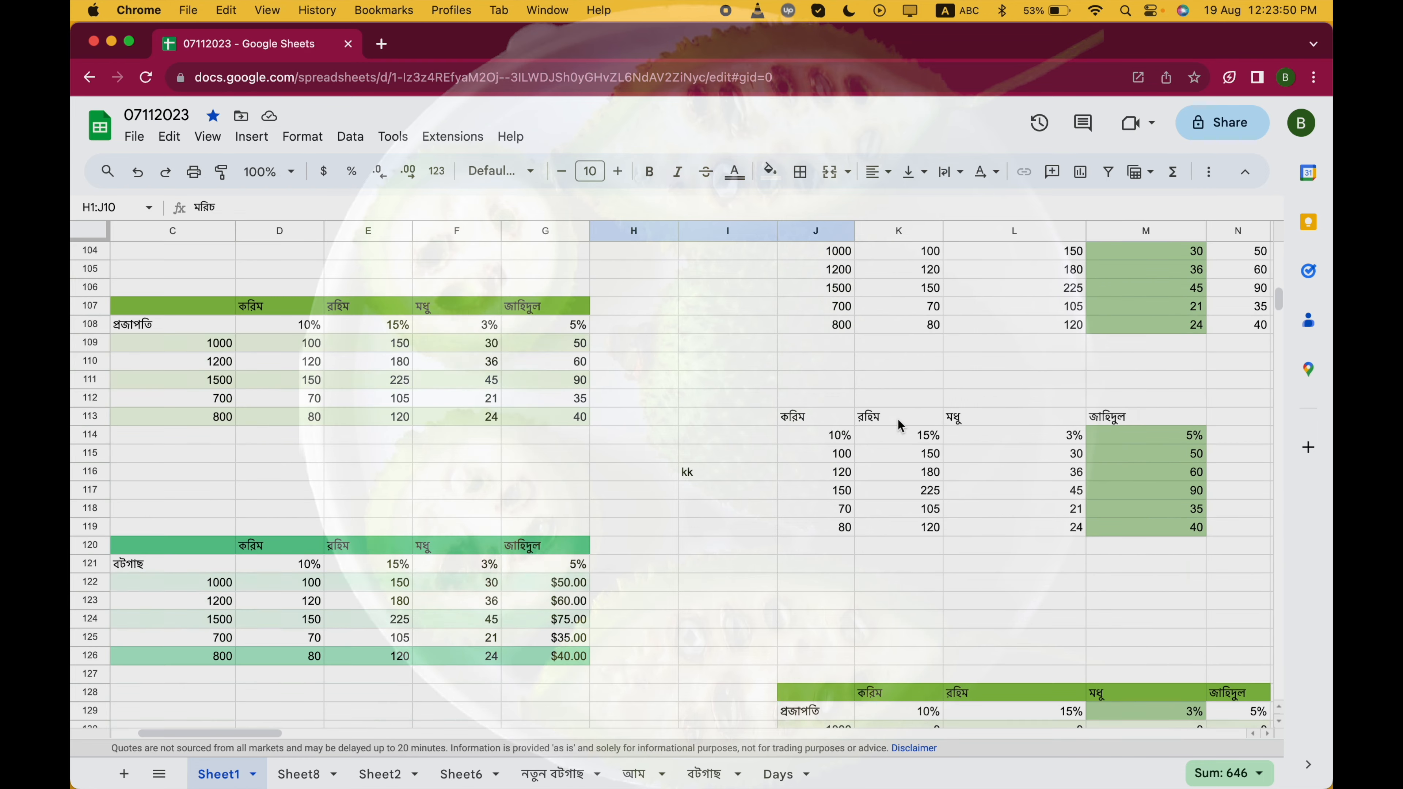
pyautogui.scroll(-20, 898, 425)
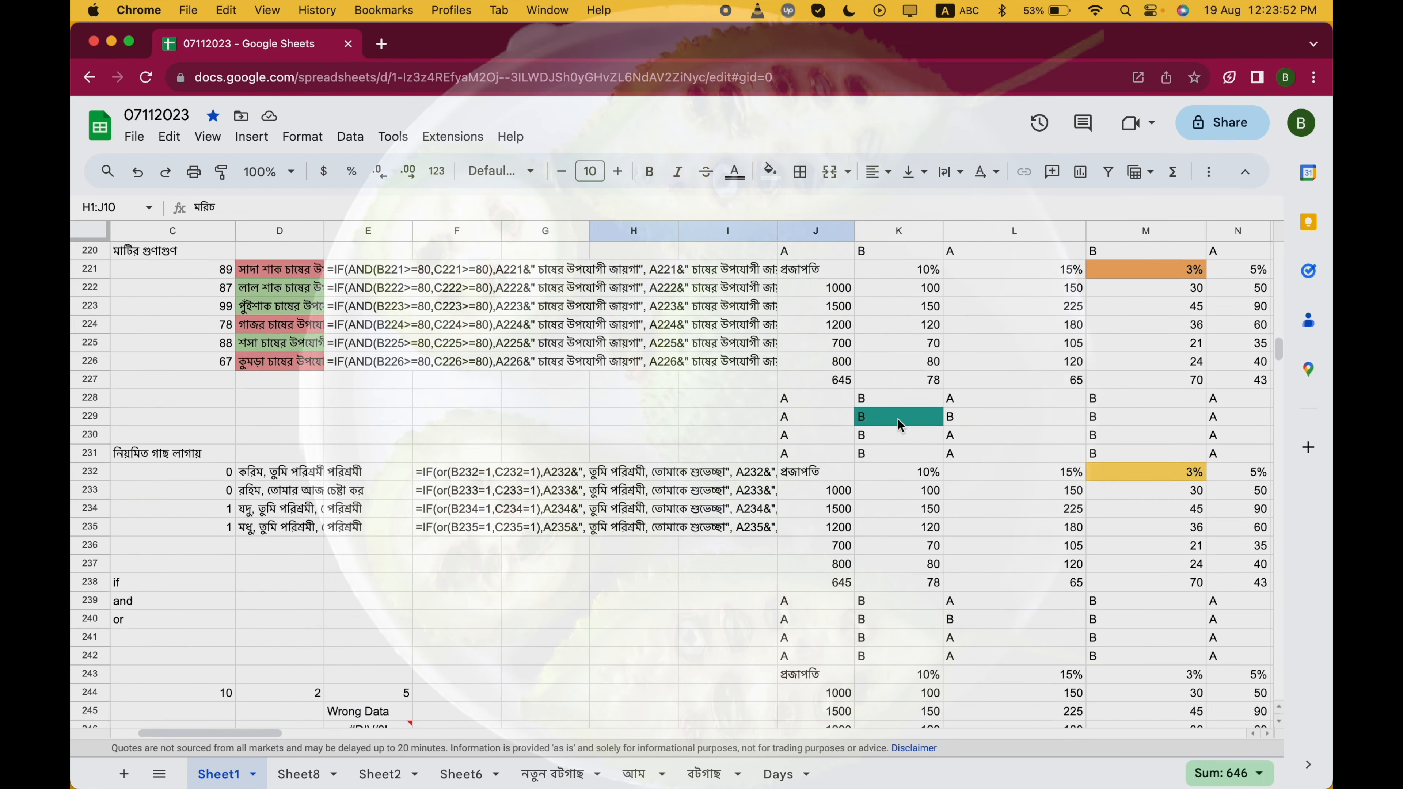
pyautogui.hscroll(-4, 898, 425)
pyautogui.scroll(2, 897, 424)
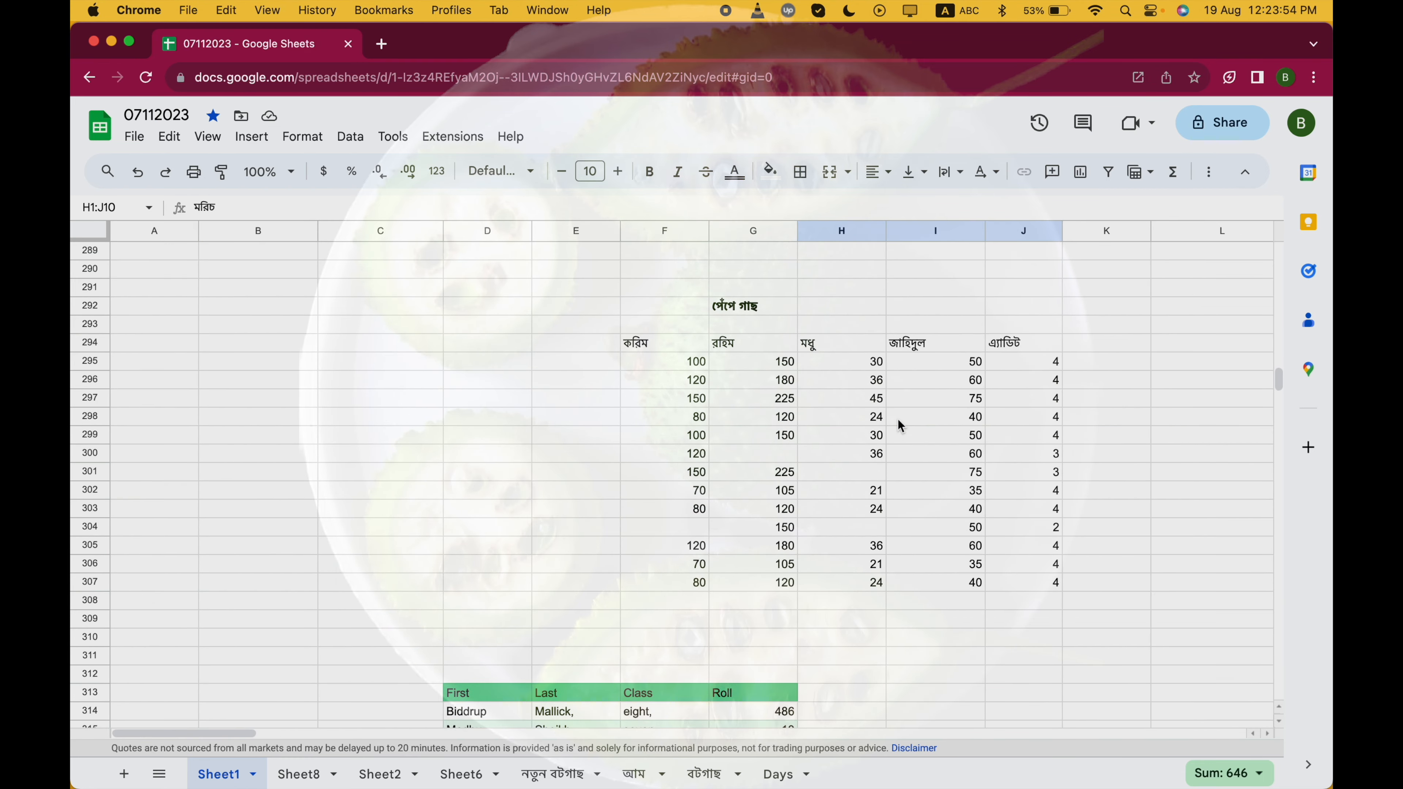
pyautogui.scroll(1, 897, 424)
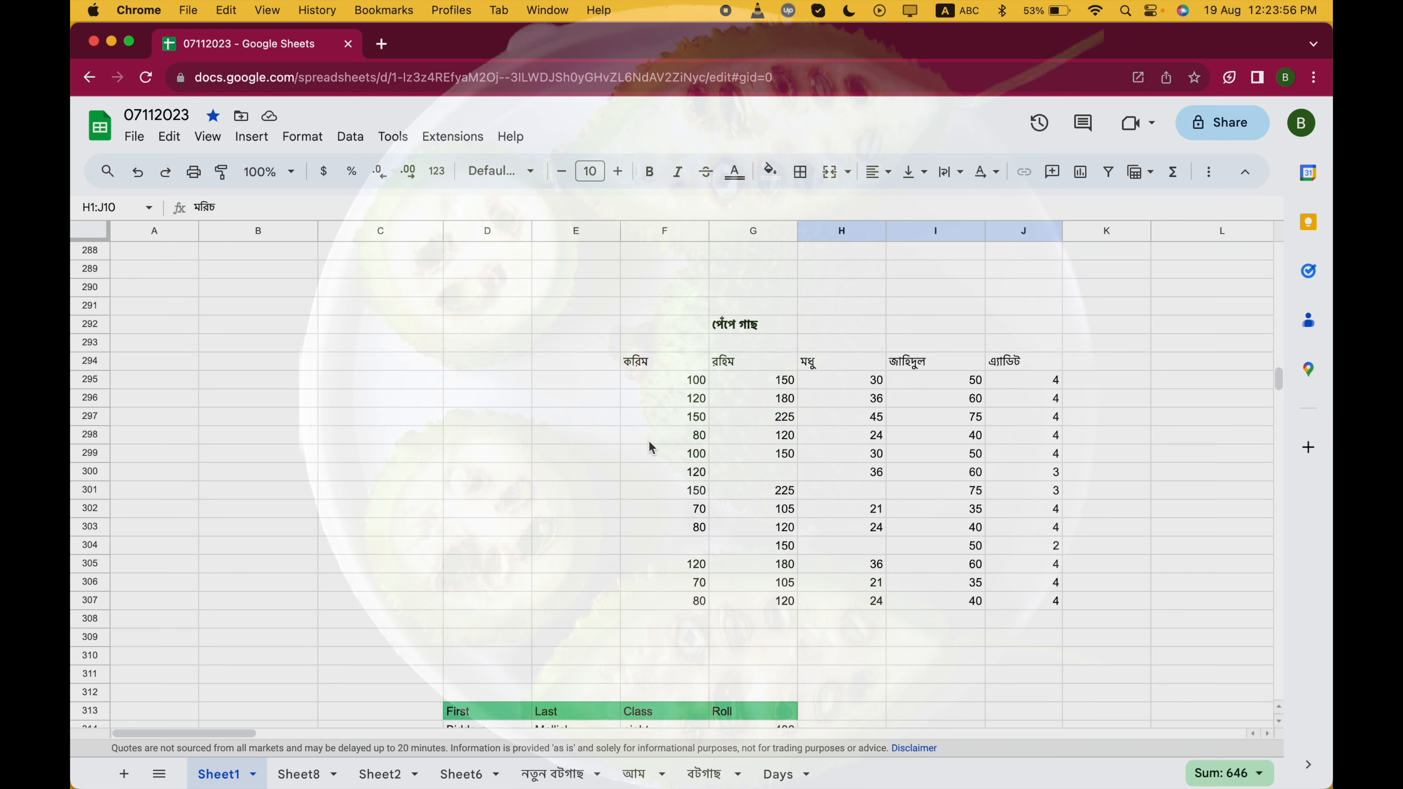
pyautogui.scroll(8, 377, 484)
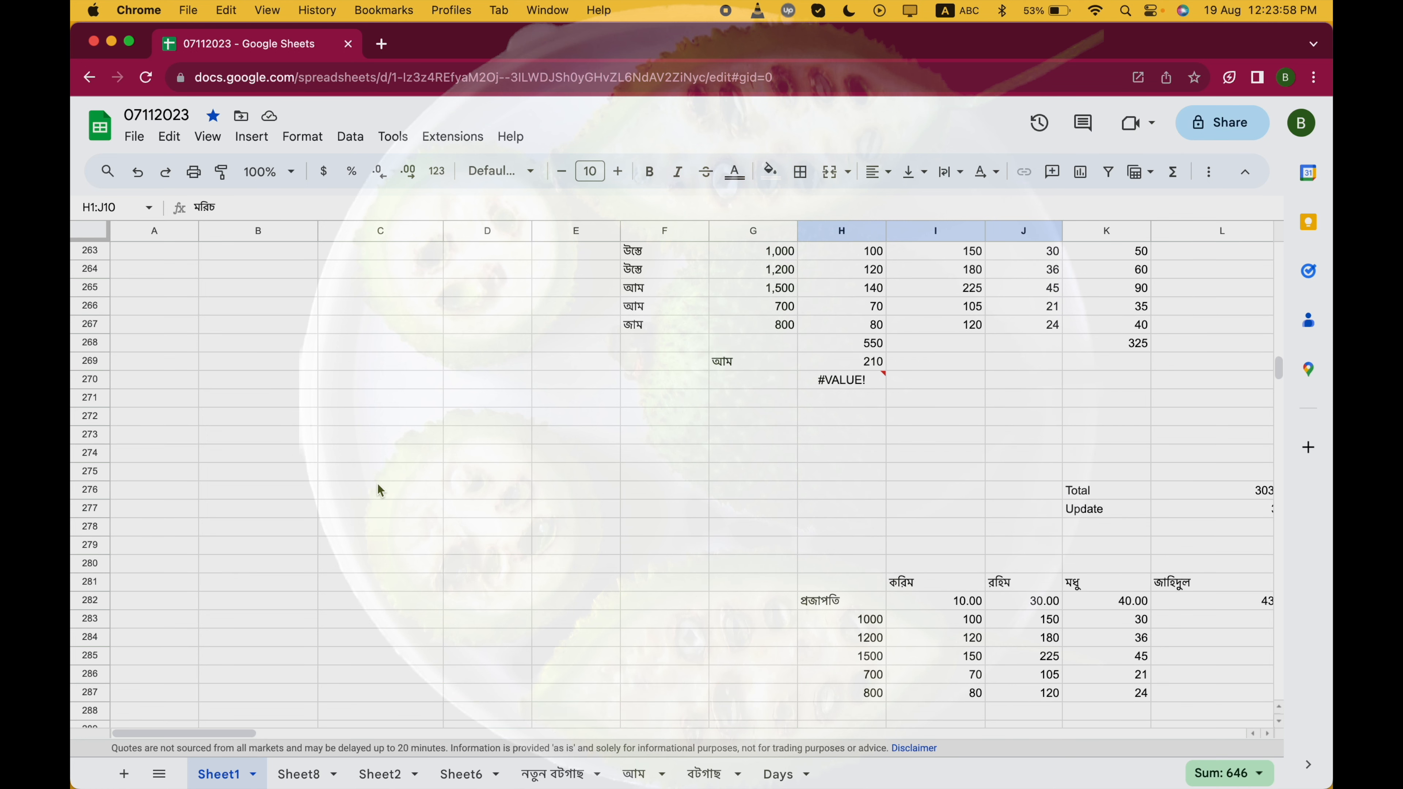
pyautogui.click(280, 402)
pyautogui.write('মরিচ\tআদা\tহলুদ আম\tকরিম\t12 উস্তে\tকরিম\t15 উস্তে\tকরিম\t3 আম\tরহিম\t4 উস্তে\tরহিম\t500 আম\tরহিম\t10 উস্তে\tকরিম\t95 আম\tরহিম\t3 উস্তে\tরহিম\t4')
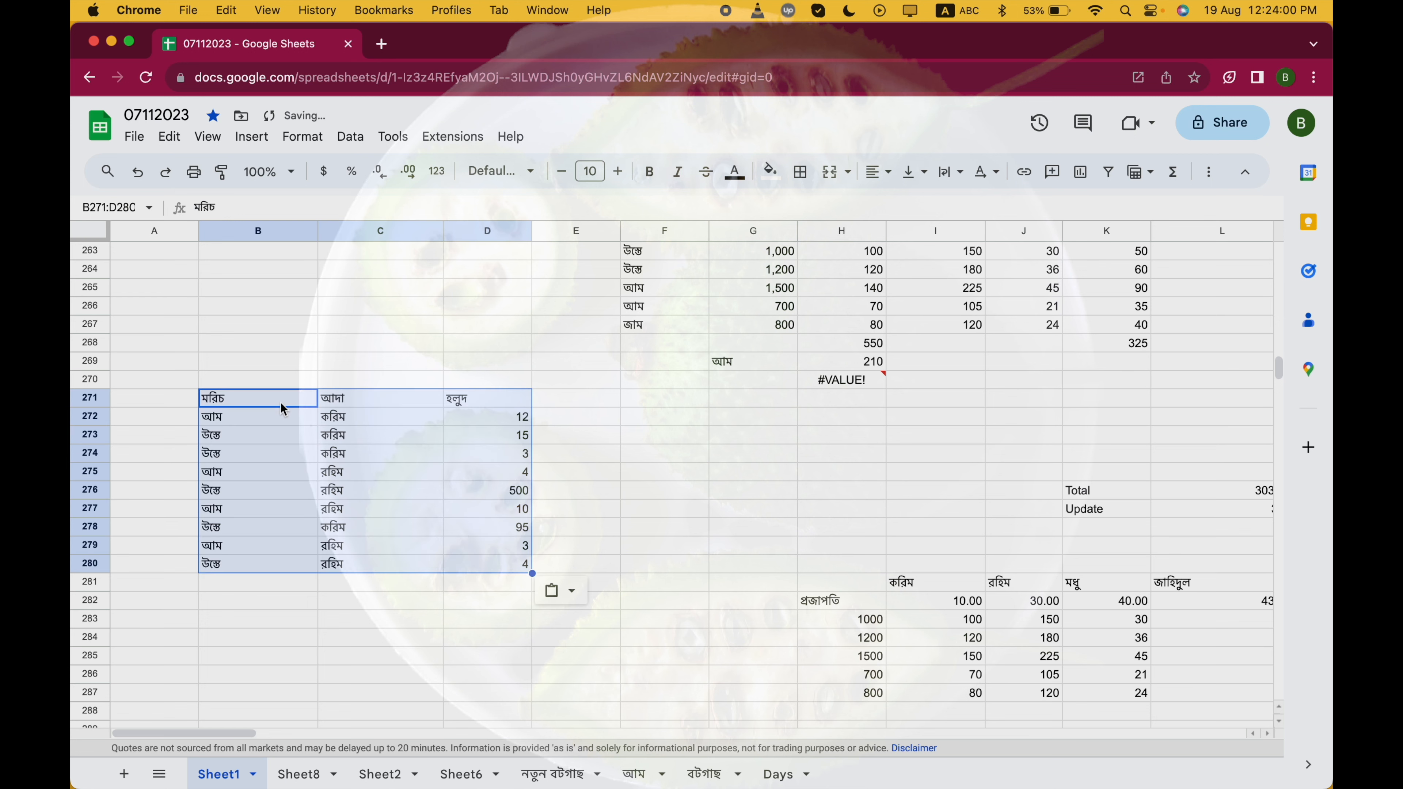
pyautogui.click(420, 503)
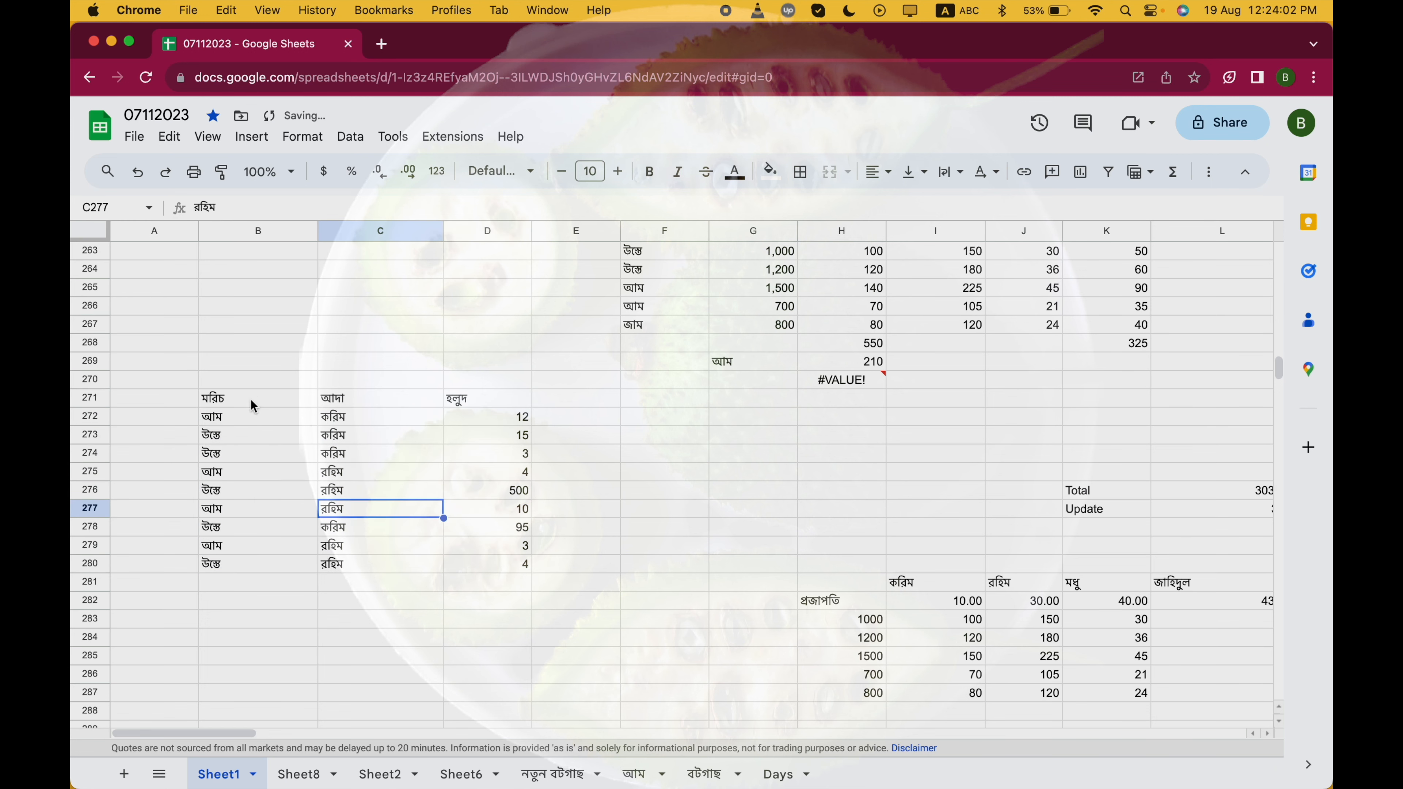
pyautogui.click(237, 401)
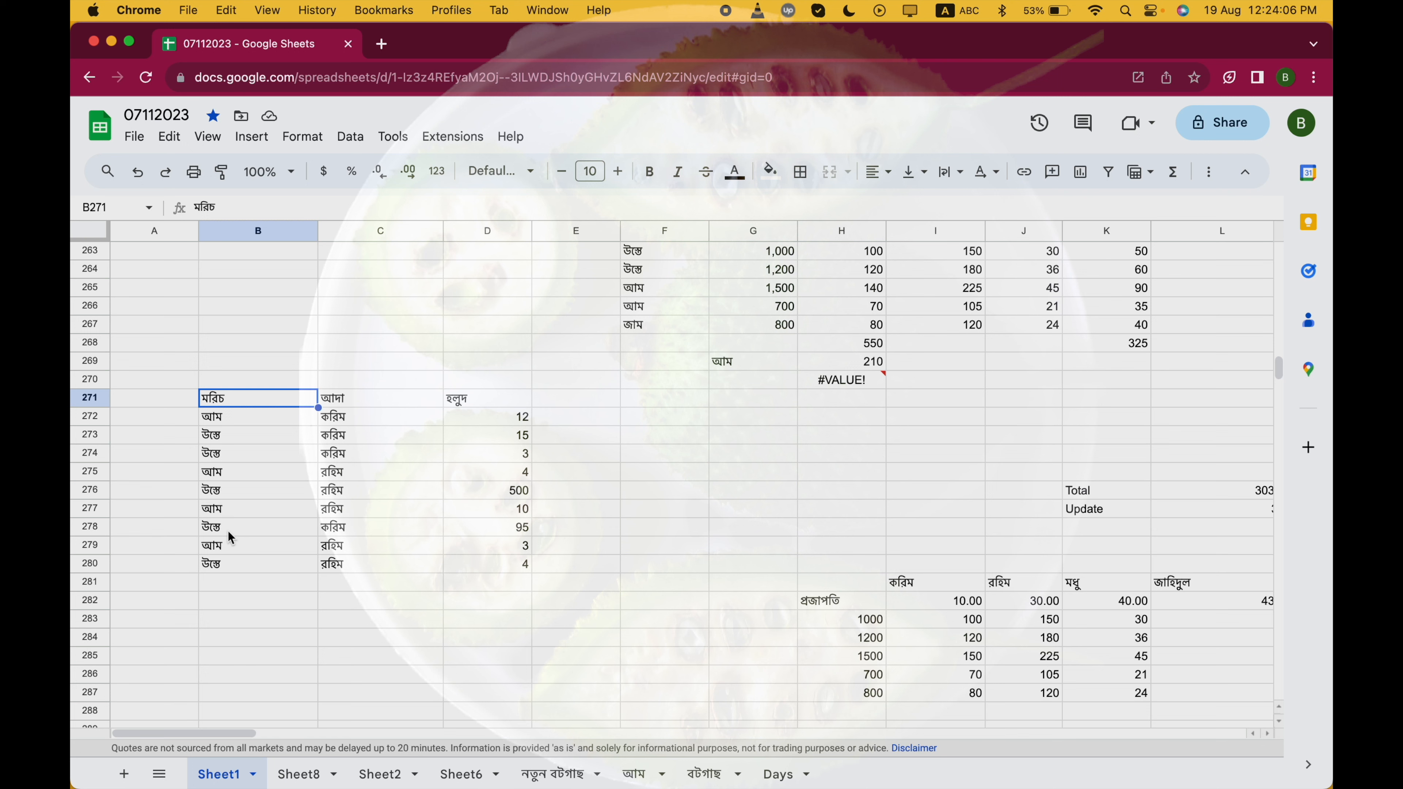
pyautogui.click(239, 418)
pyautogui.click(231, 437)
pyautogui.click(229, 471)
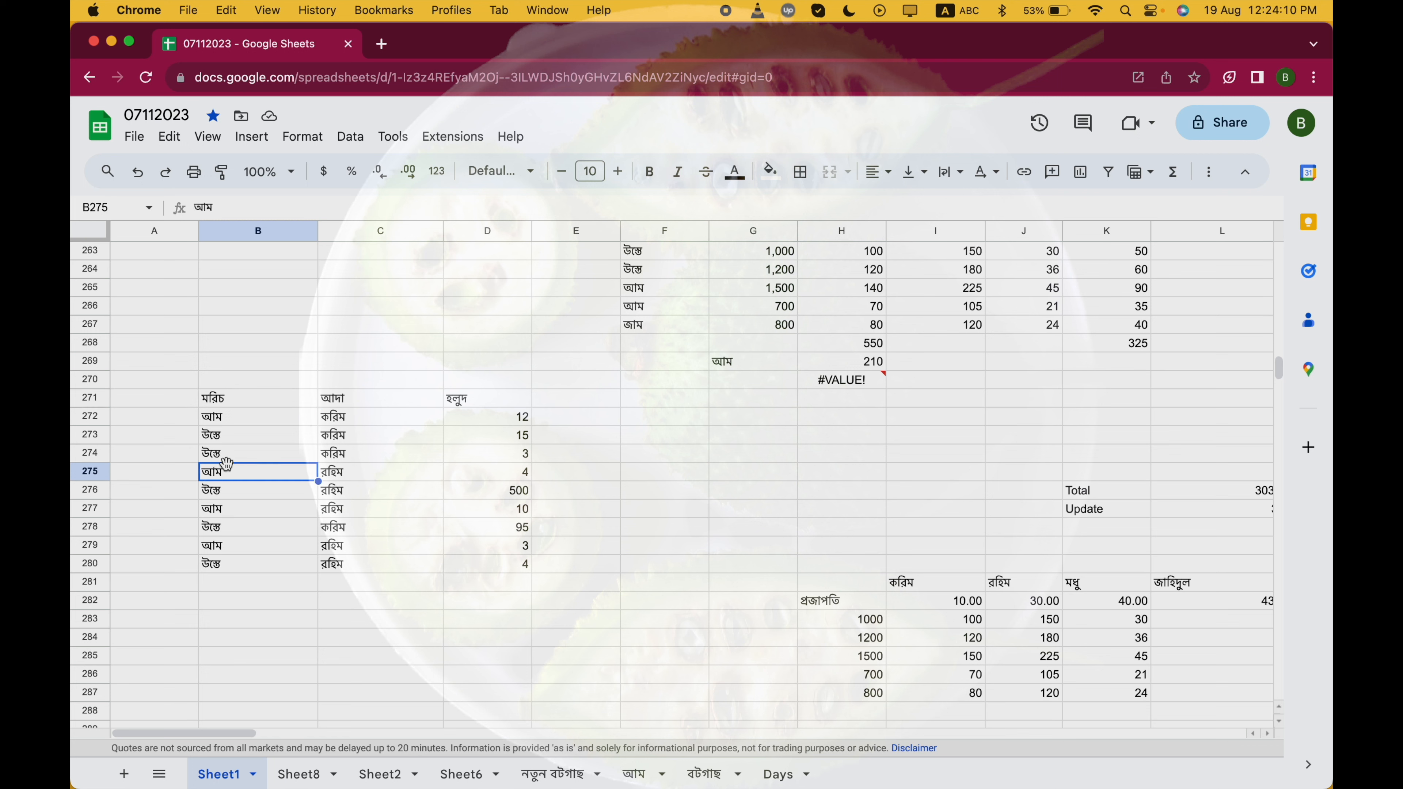
pyautogui.click(227, 491)
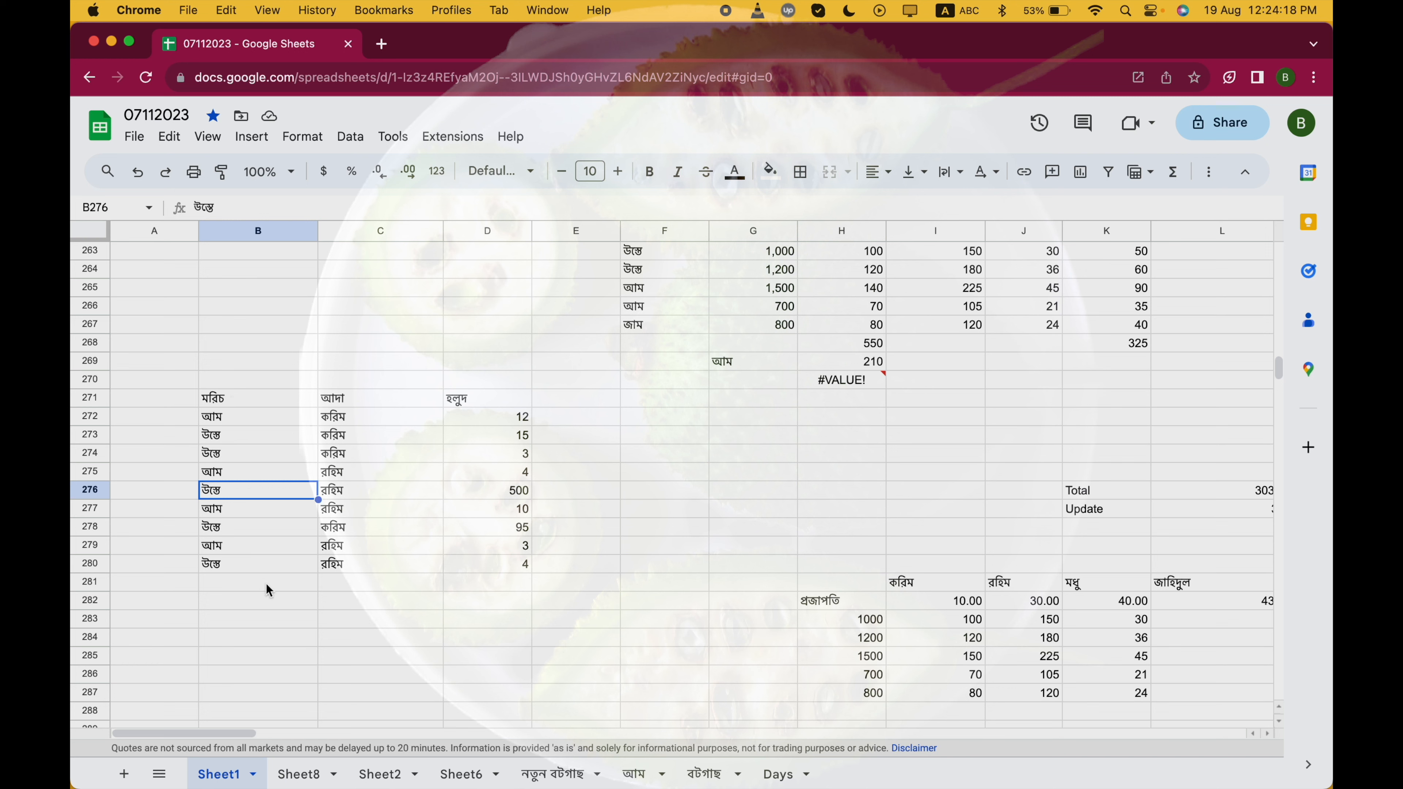
# Enter =UNIQUE(B271:B280) in cell B282 to list the distinct values of the pasted table's first column, and check the formula
pyautogui.click(264, 605)
pyautogui.scroll(-2, 264, 605)
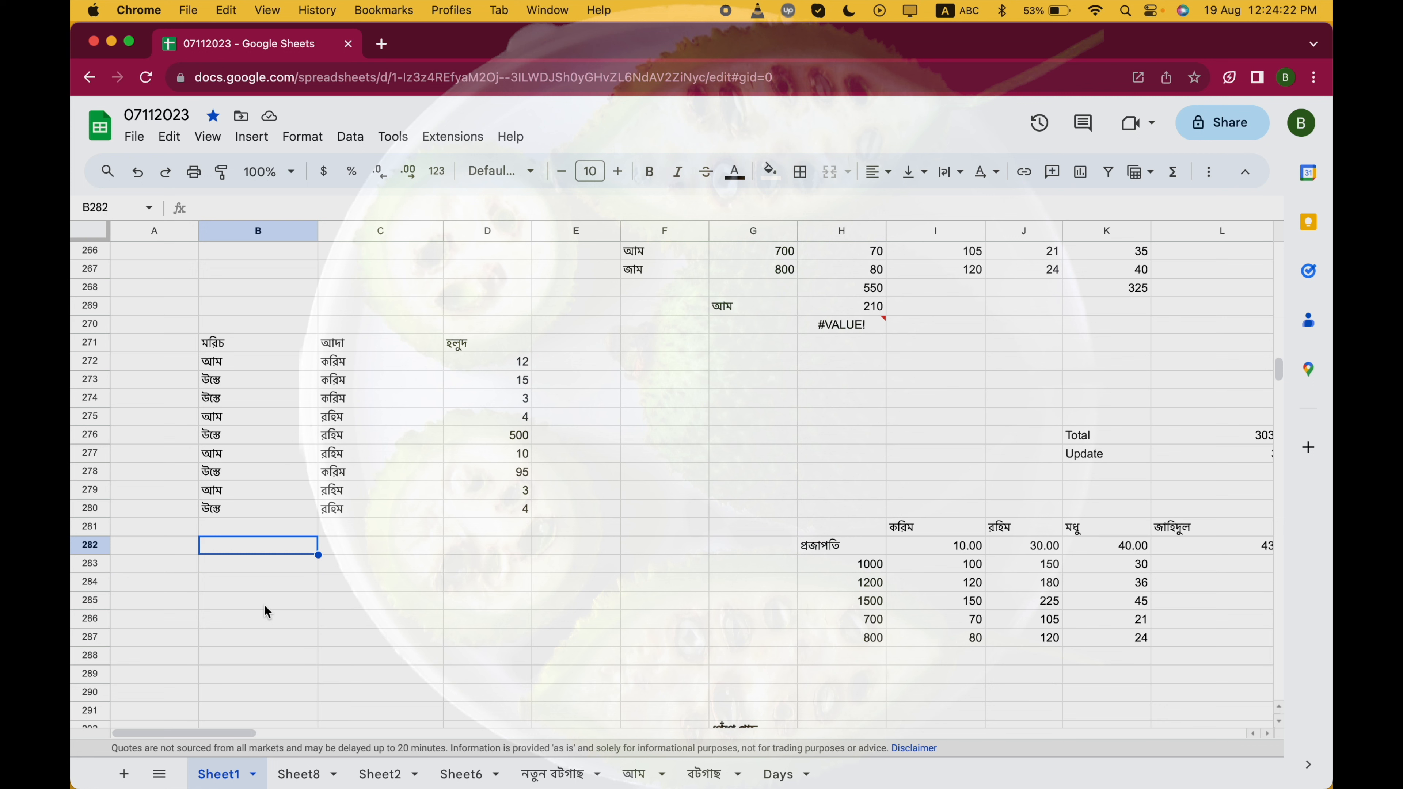
pyautogui.hotkey('ctrl', 'space')
pyautogui.hotkey('ctrl', 'space')
pyautogui.hotkey('ctrl', 'space')
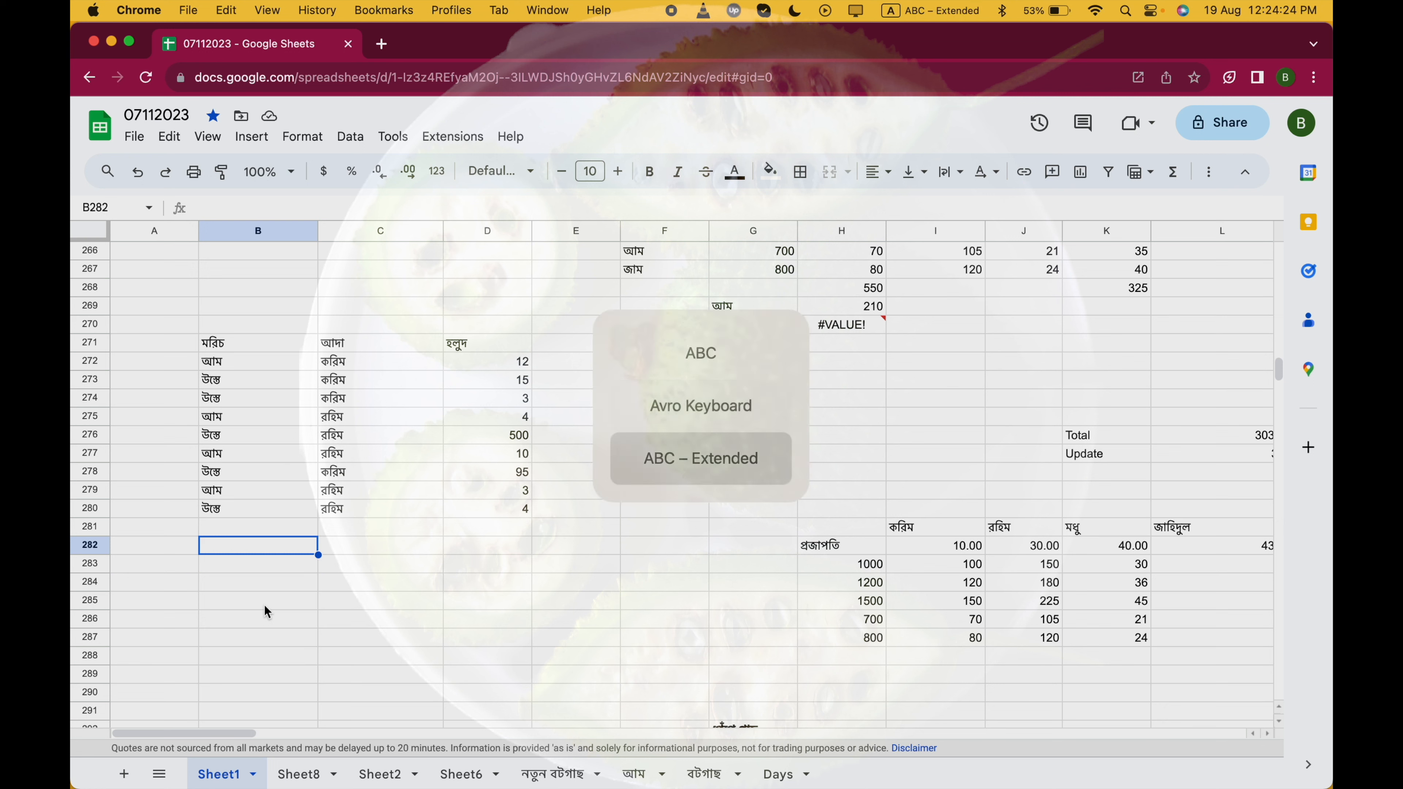
pyautogui.write('=')
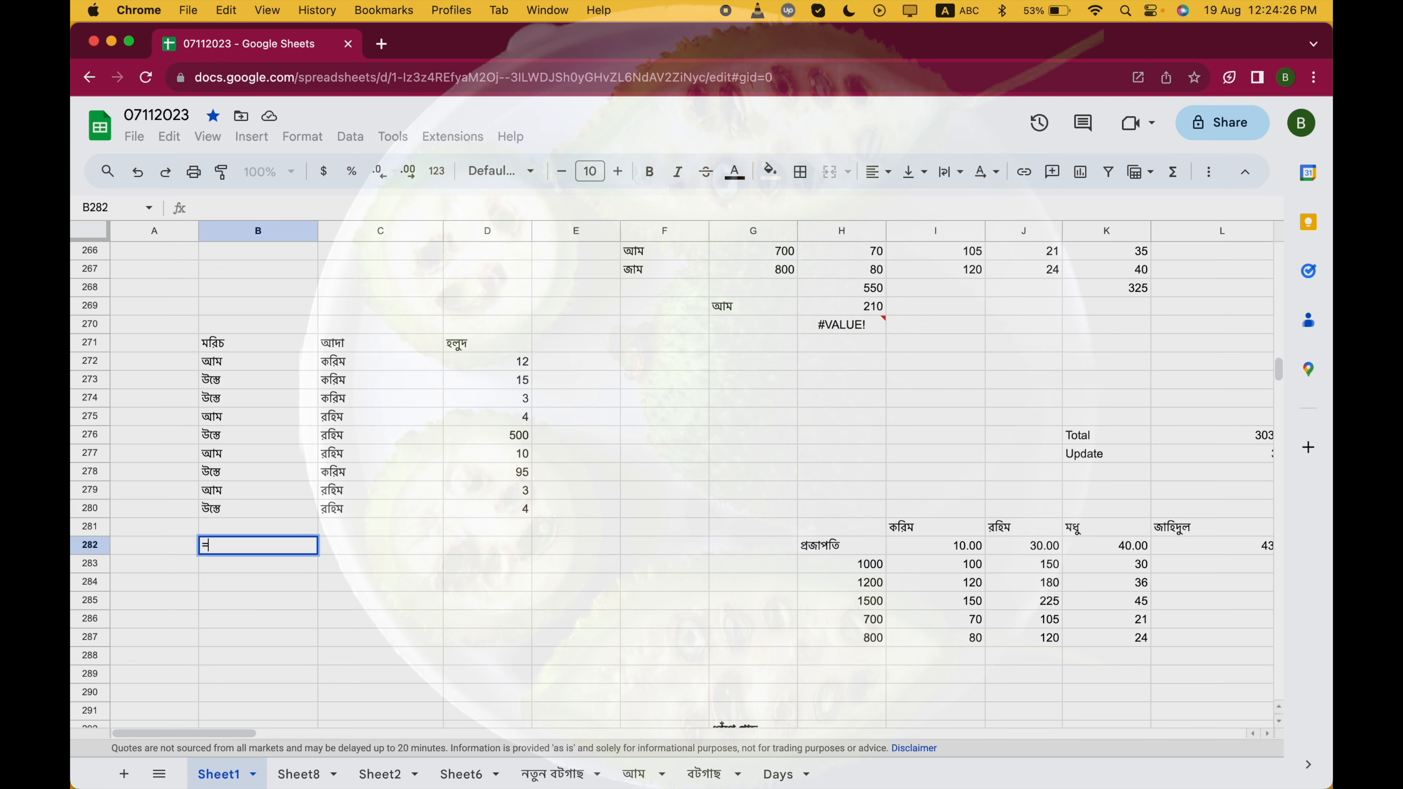
pyautogui.write('un')
pyautogui.press('Tab')
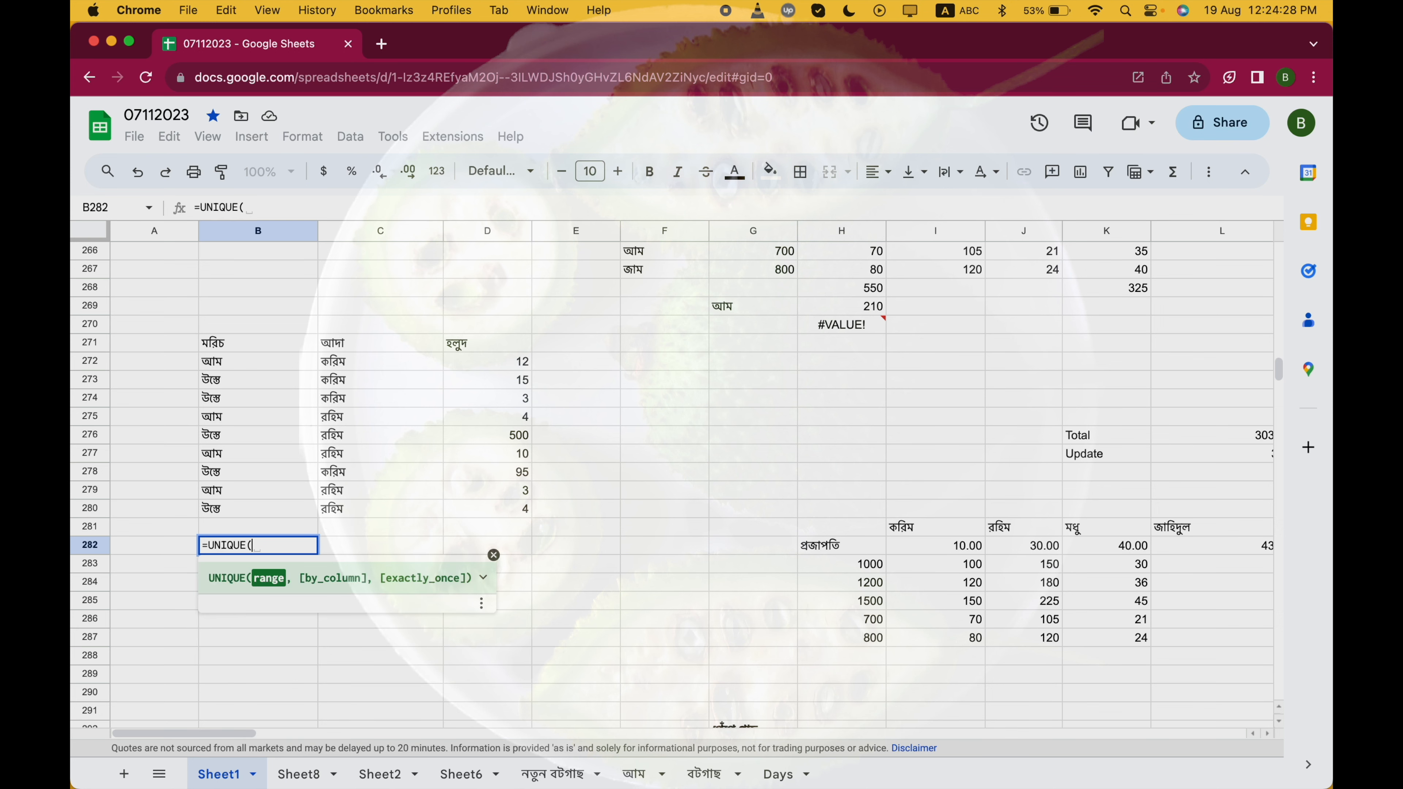
pyautogui.press('Up')
pyautogui.press('Up')
pyautogui.hotkey('shift', 'Up')
pyautogui.hotkey('shift', 'Up')
pyautogui.hotkey('shift', 'Up')
pyautogui.hotkey('shift', 'Up')
pyautogui.hotkey('shift', 'Up')
pyautogui.hotkey('shift', 'Up')
pyautogui.hotkey('shift', 'Up')
pyautogui.hotkey('shift', 'Up')
pyautogui.hotkey('shift', 'Up')
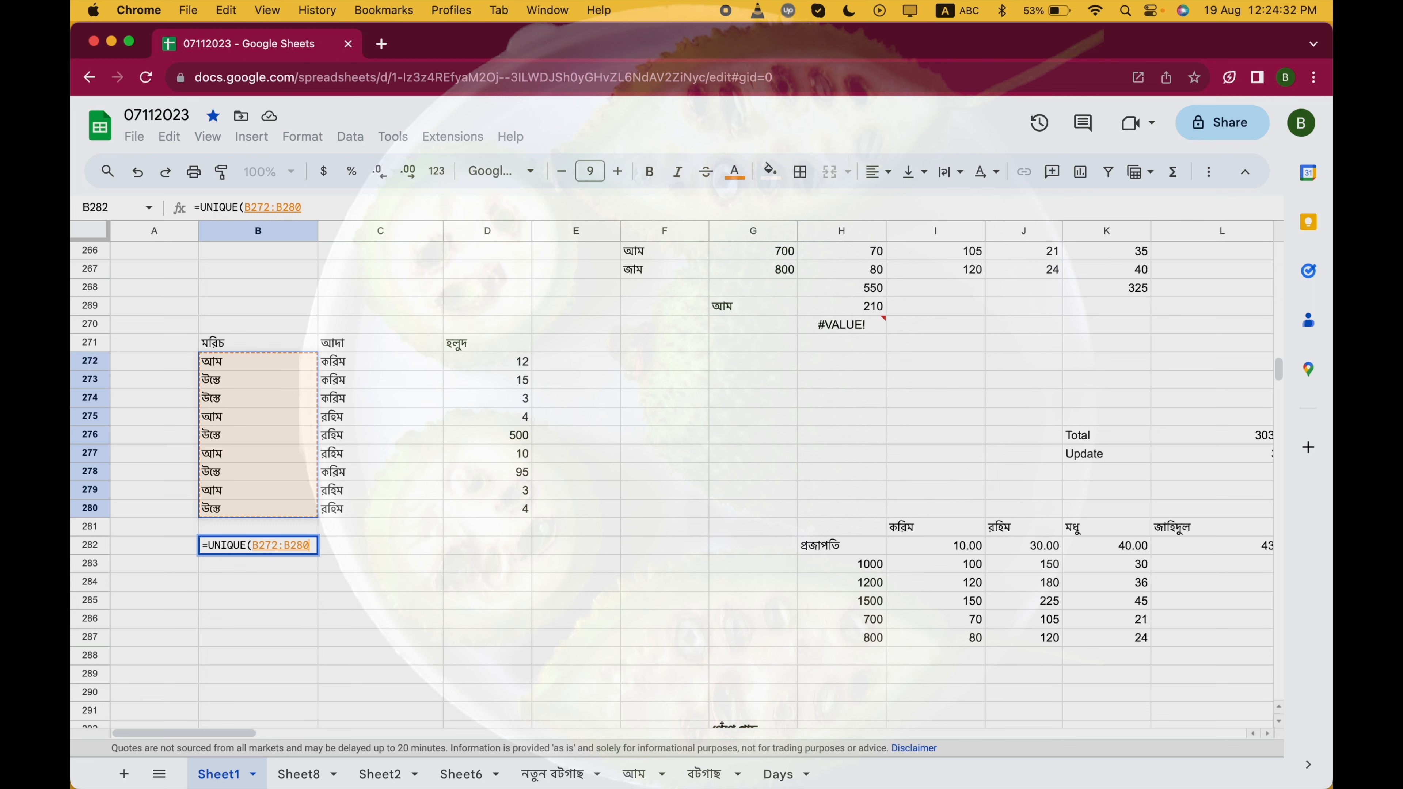
pyautogui.write(')')
pyautogui.press('Return')
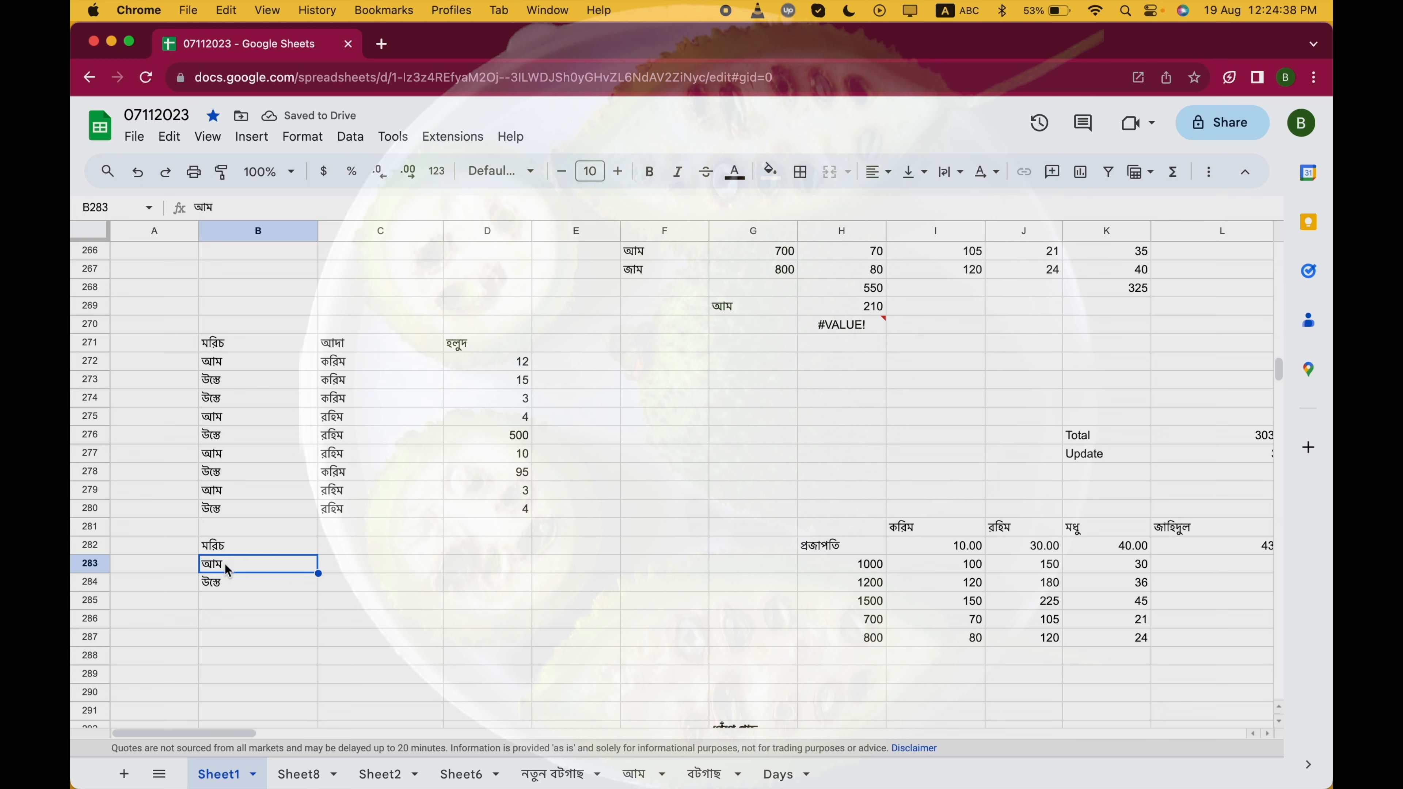
pyautogui.click(222, 547)
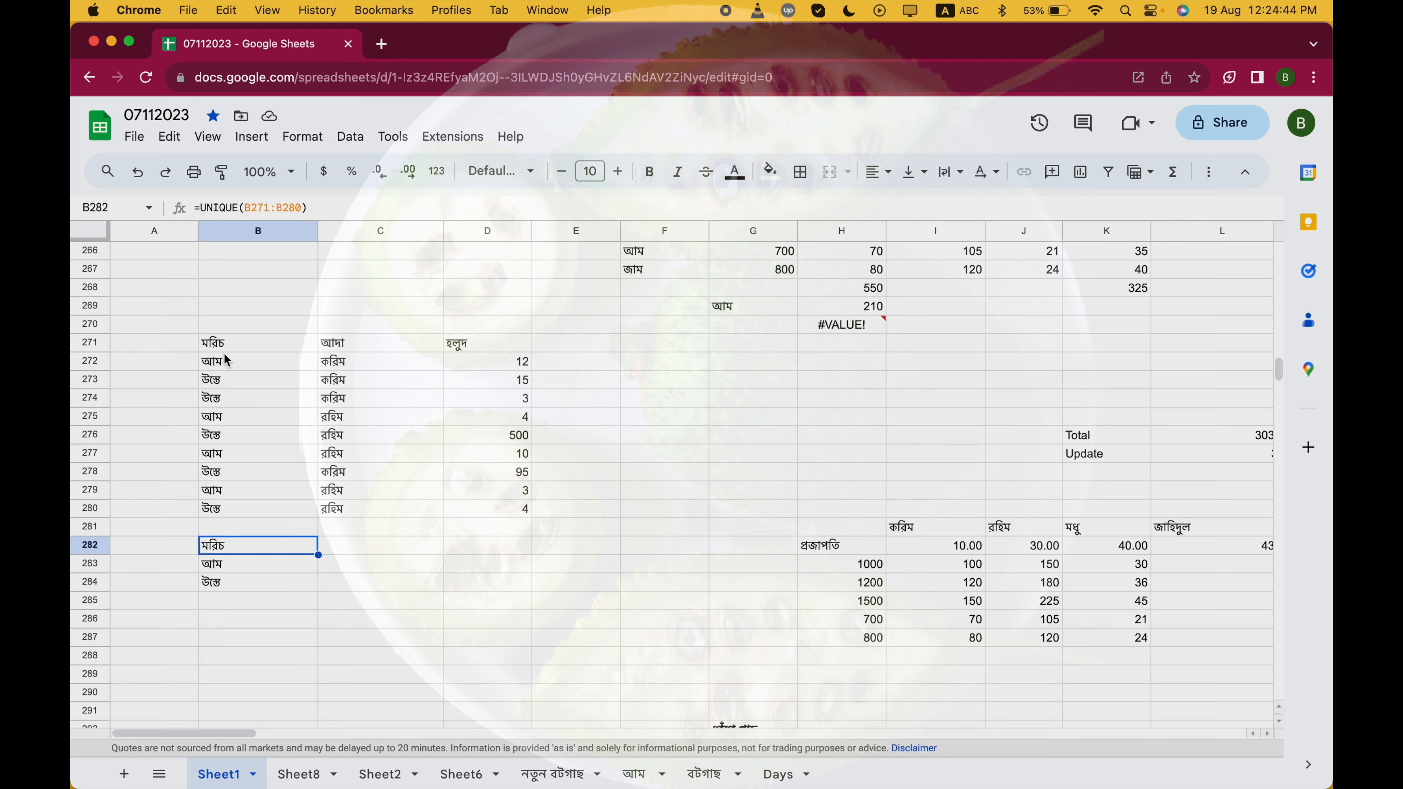
pyautogui.doubleClick(245, 545)
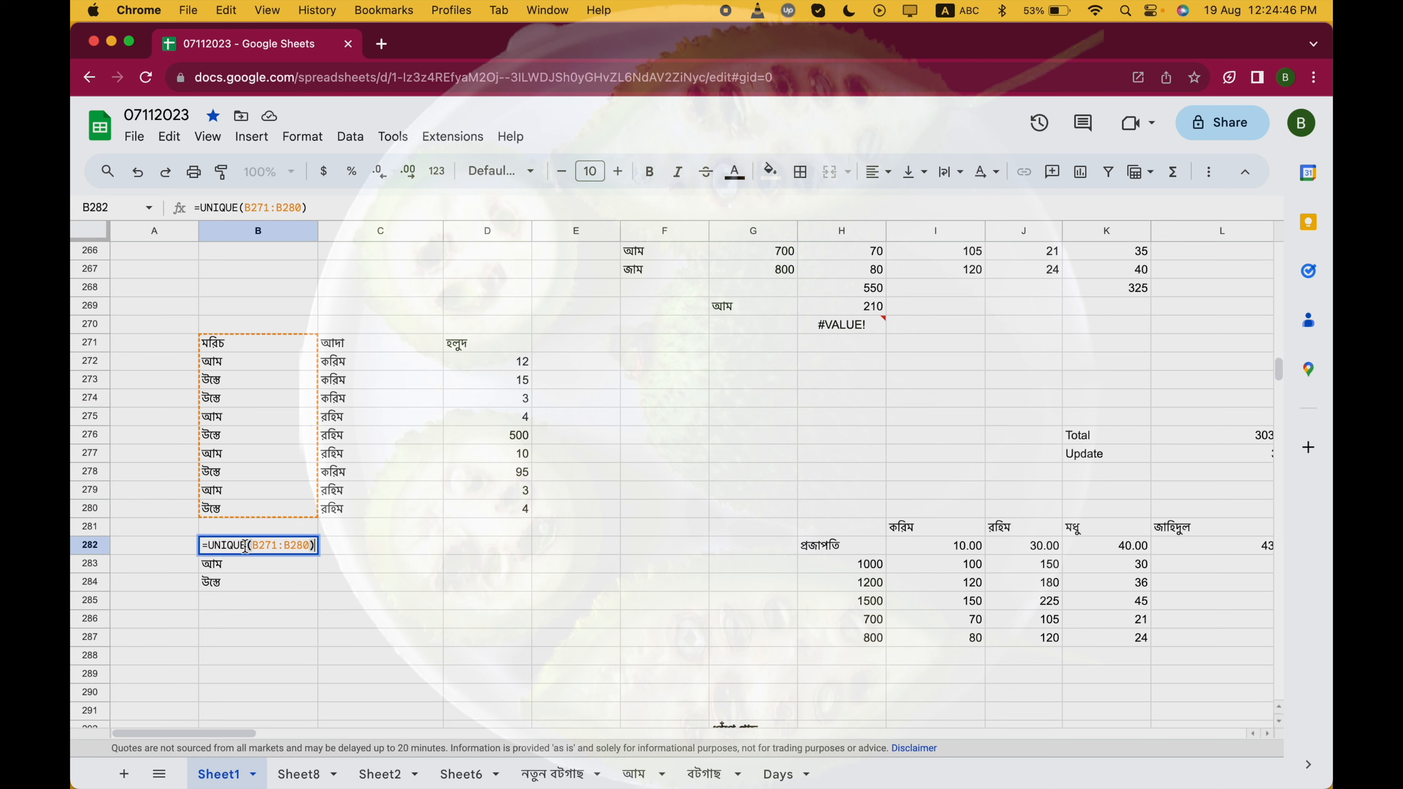
pyautogui.click(258, 581)
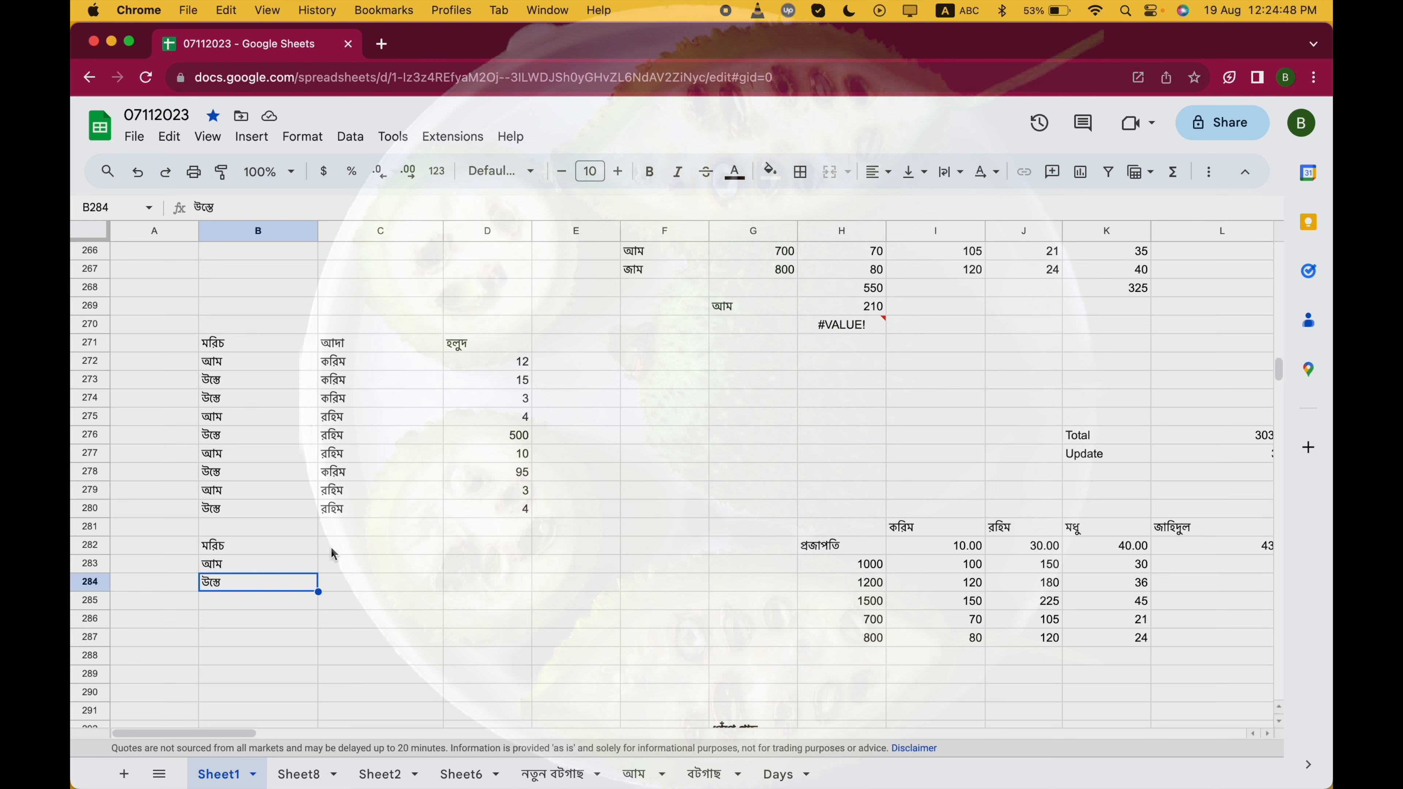
# Enter =UNIQUE(B271:C280) in cell C282 to list the distinct row combinations of the pasted table's first two columns
pyautogui.click(333, 550)
pyautogui.write('=')
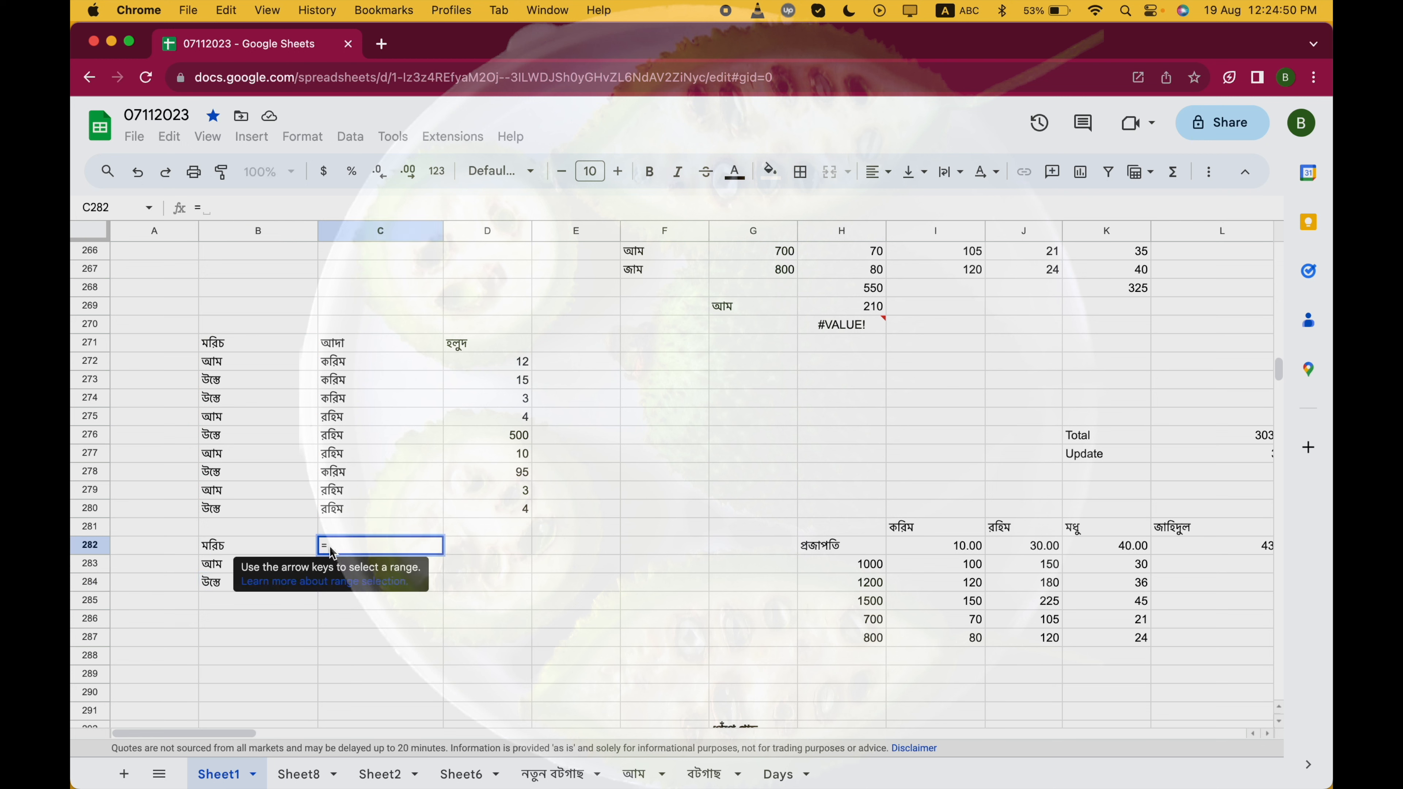
pyautogui.write('UNIQUE(')
pyautogui.press('Up')
pyautogui.press('Up')
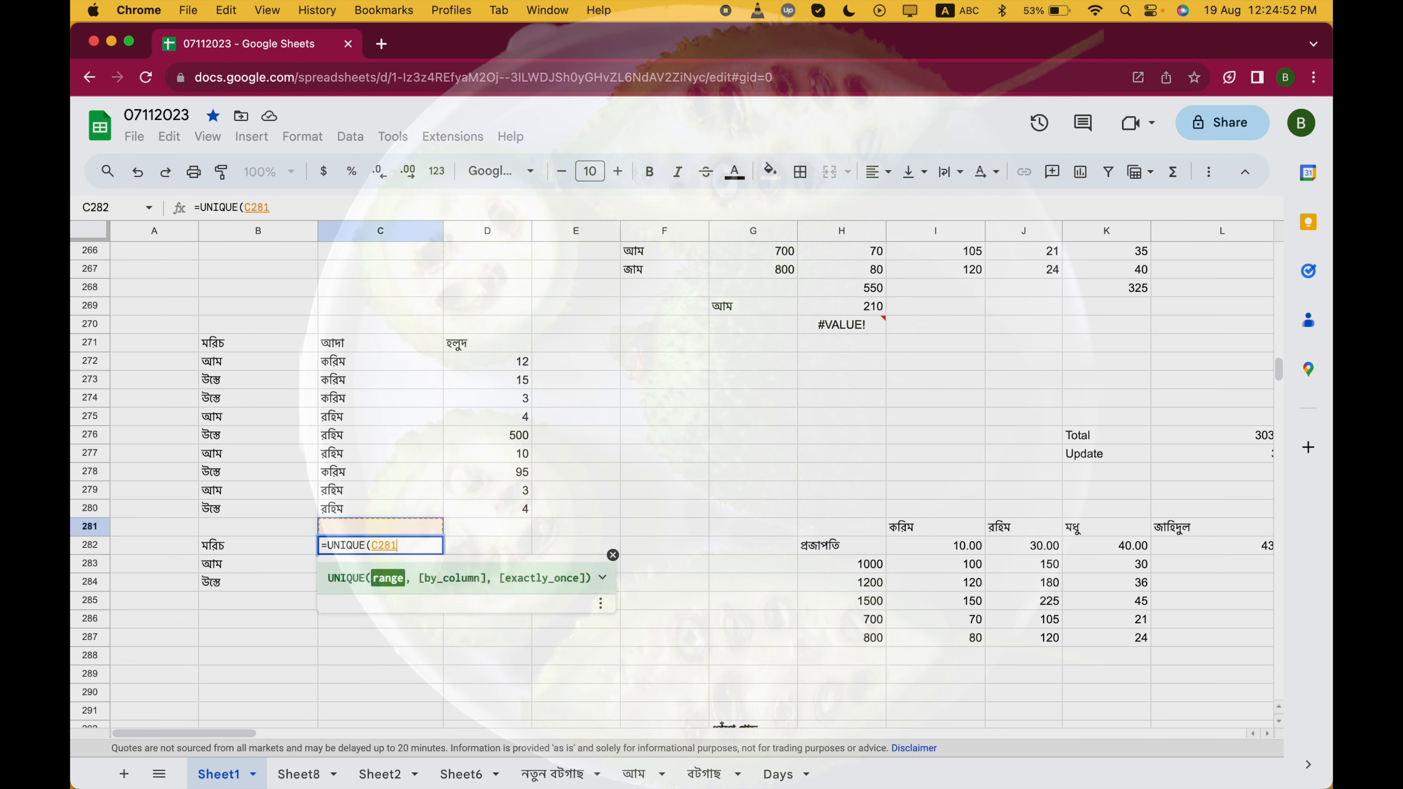
pyautogui.hotkey('shift', 'Left')
pyautogui.hotkey('shift', 'Up')
pyautogui.hotkey('shift', 'Up')
pyautogui.hotkey('shift', 'Up')
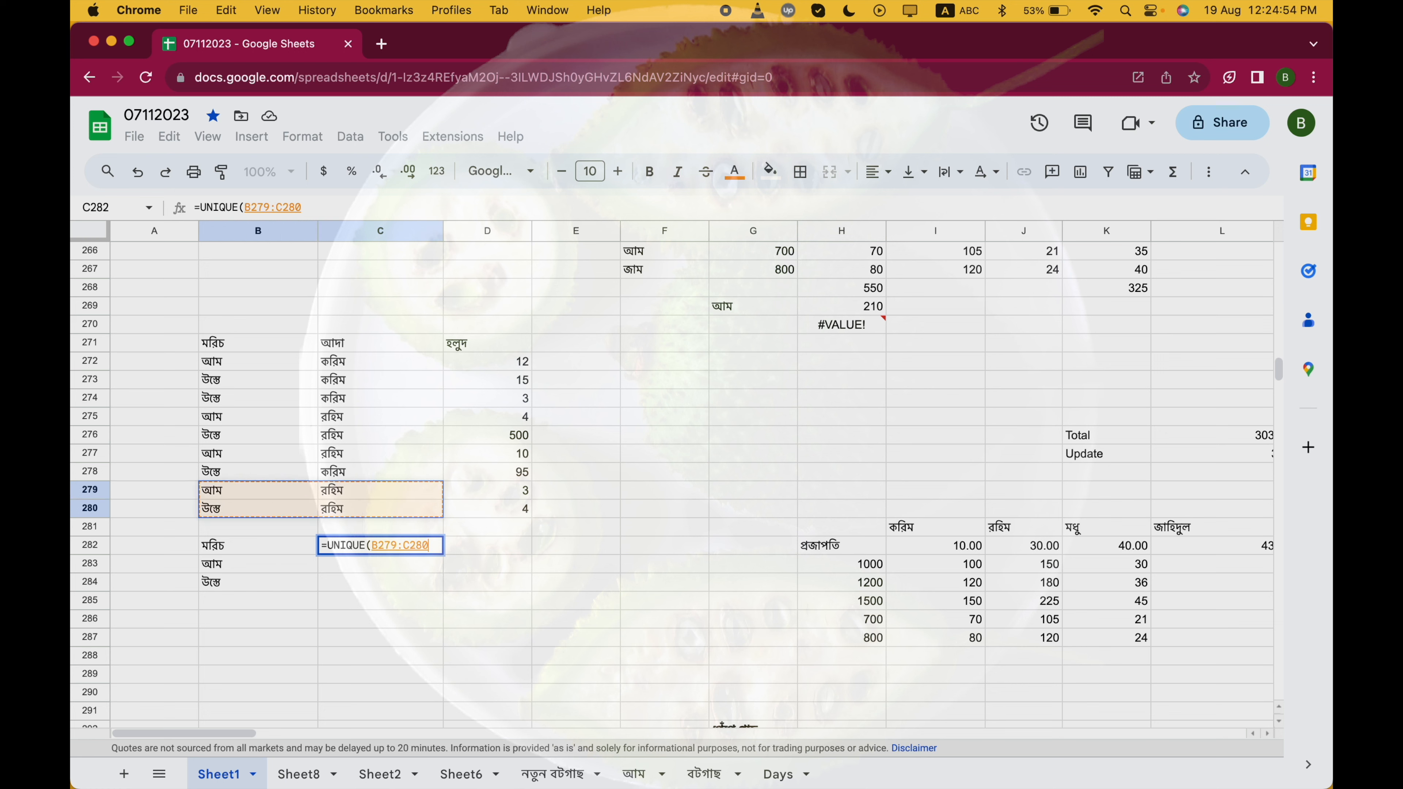
pyautogui.hotkey('shift', 'Up')
pyautogui.hotkey('shift', 'Up')
pyautogui.hotkey('shift', 'Up')
pyautogui.hotkey('shift', 'Up')
pyautogui.hotkey('shift', 'Up')
pyautogui.hotkey('shift', 'Up')
pyautogui.write(')')
pyautogui.press('Return')
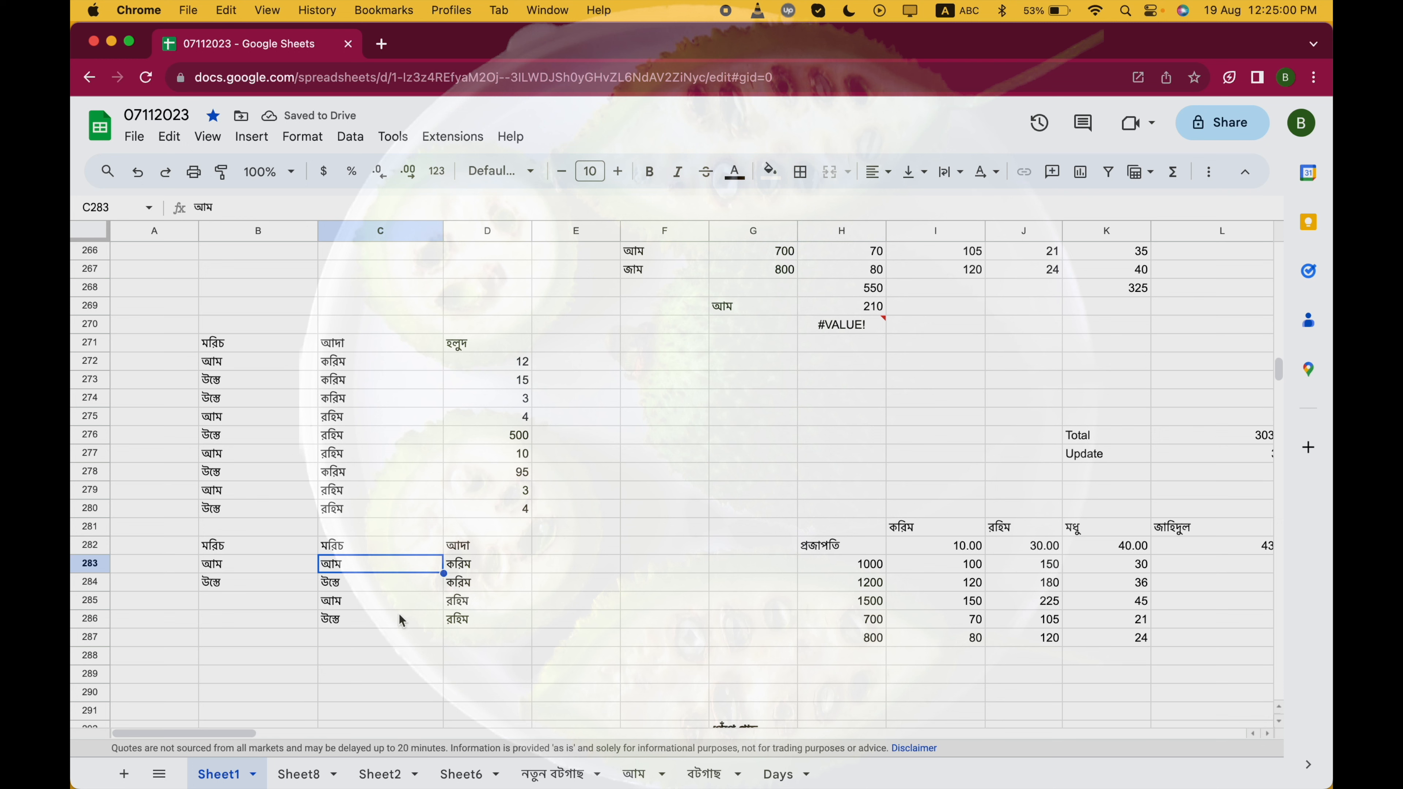
pyautogui.click(342, 547)
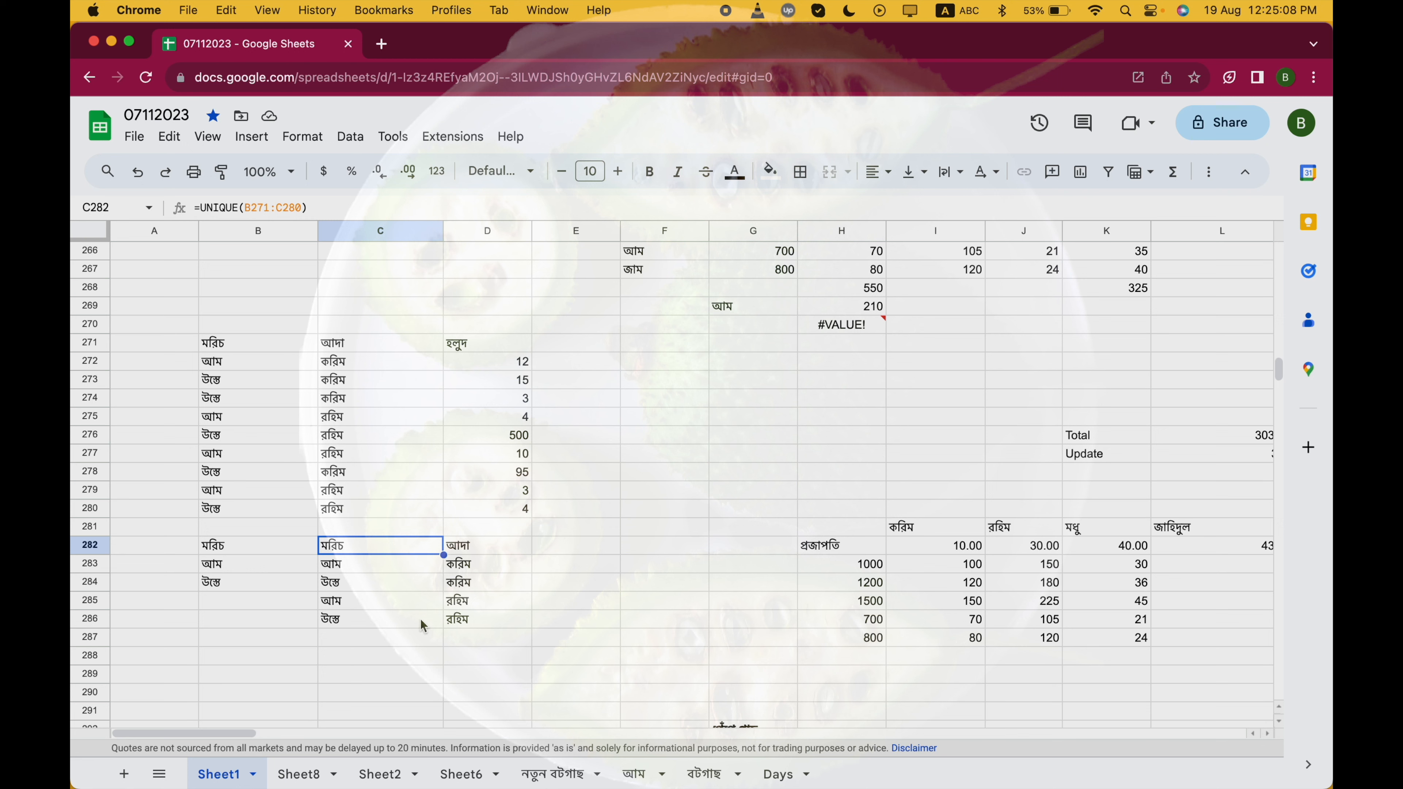
pyautogui.click(467, 623)
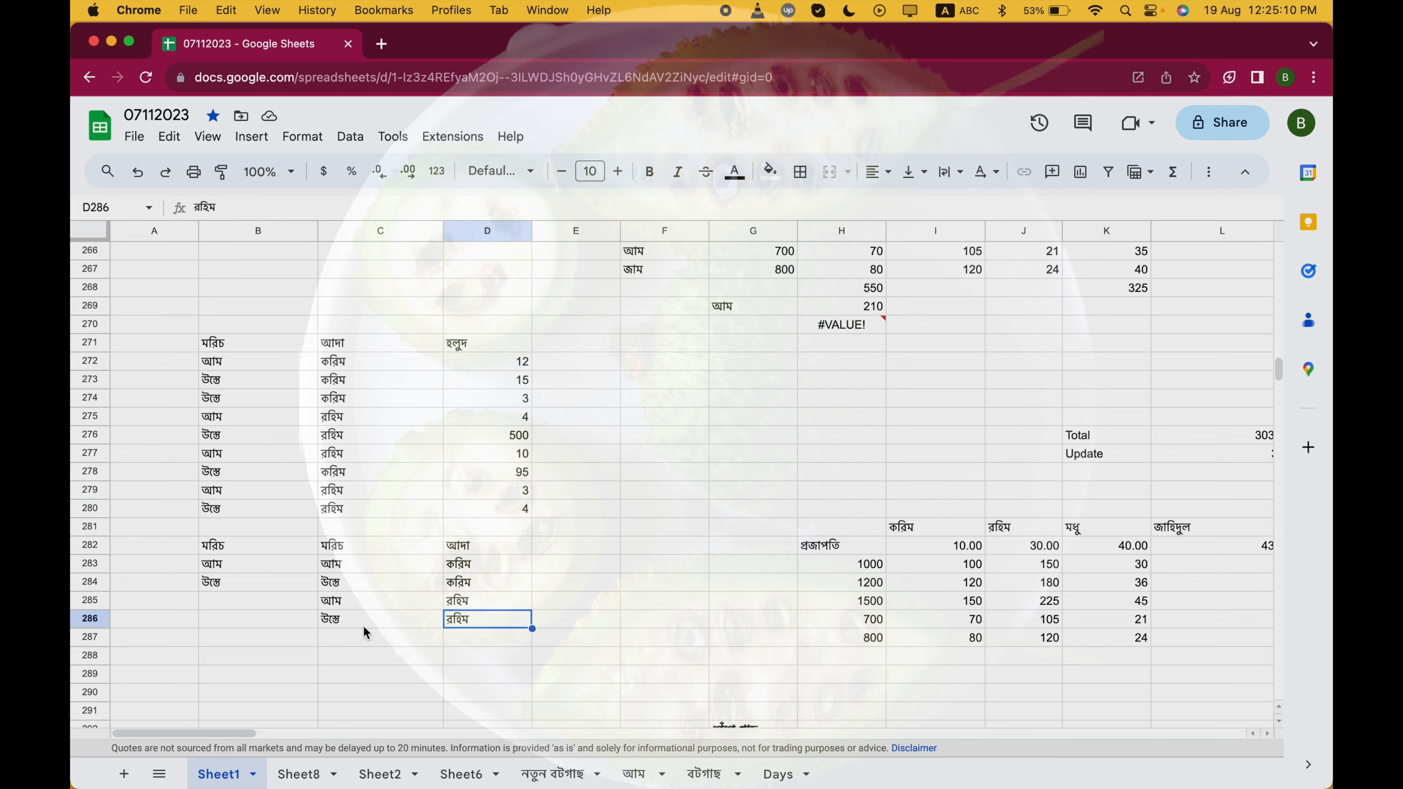
pyautogui.click(342, 621)
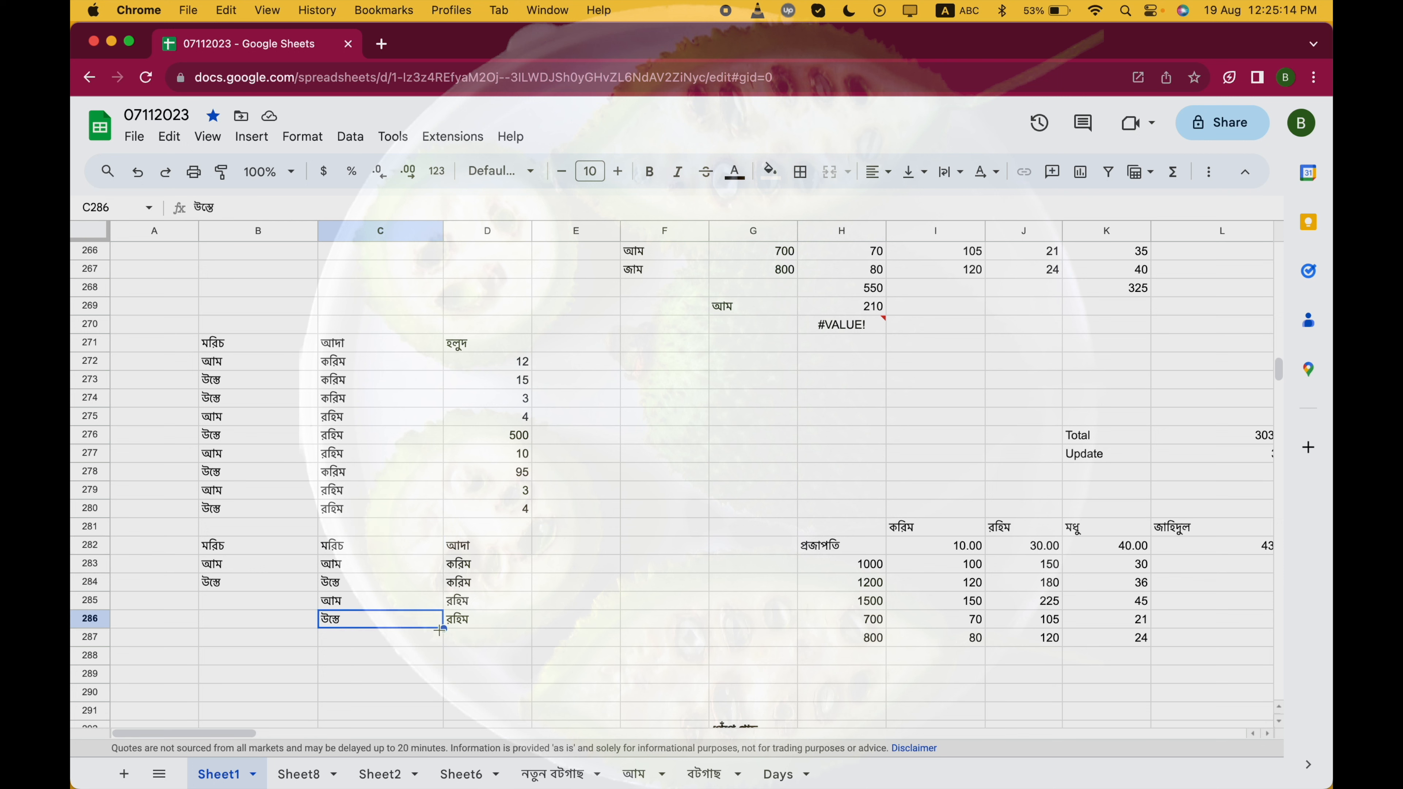
pyautogui.click(350, 586)
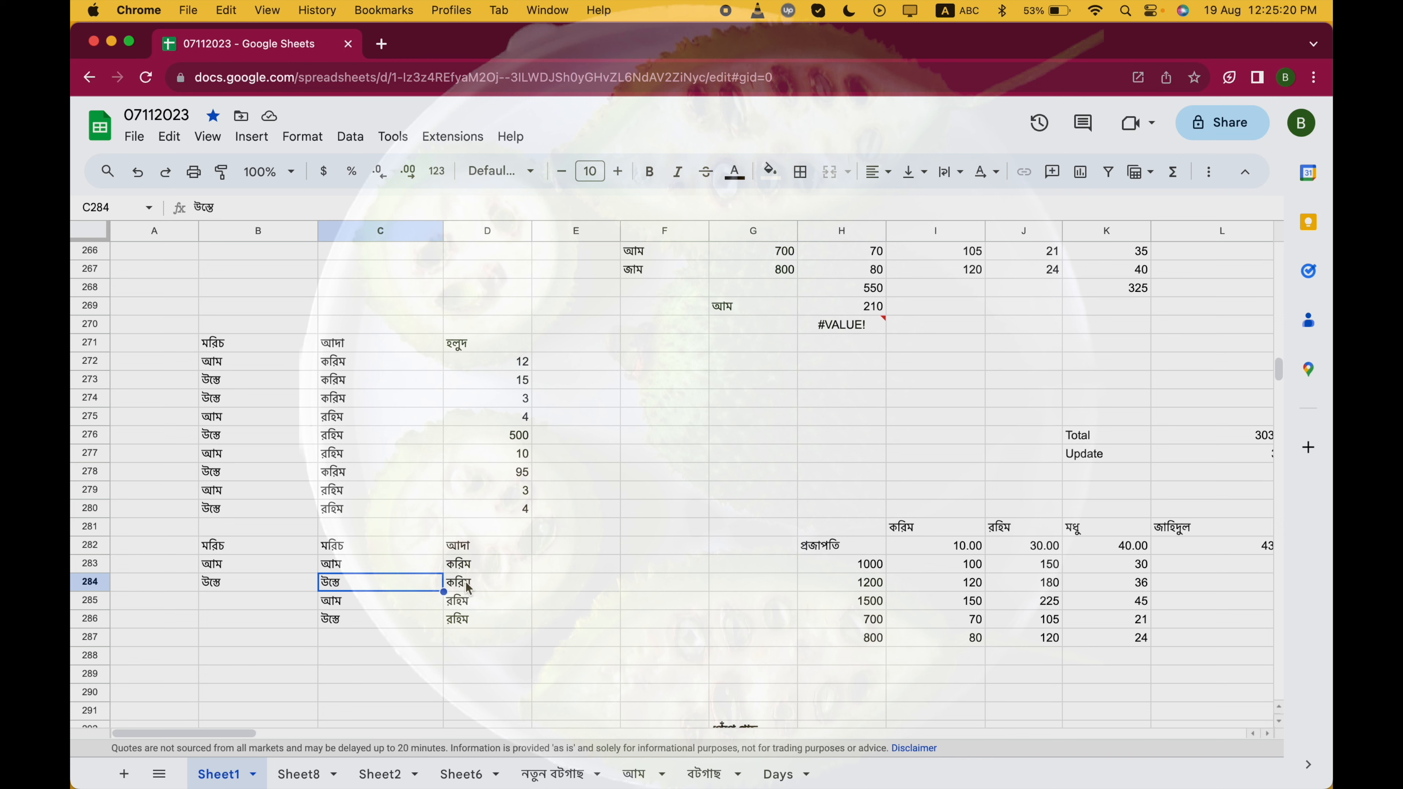
# Enter the sample text AC in cell C288 and AB in cell D288, below the distinct row combinations
pyautogui.click(370, 662)
pyautogui.write('AC')
pyautogui.press('Tab')
pyautogui.write('AB')
pyautogui.press('Return')
pyautogui.click(380, 656)
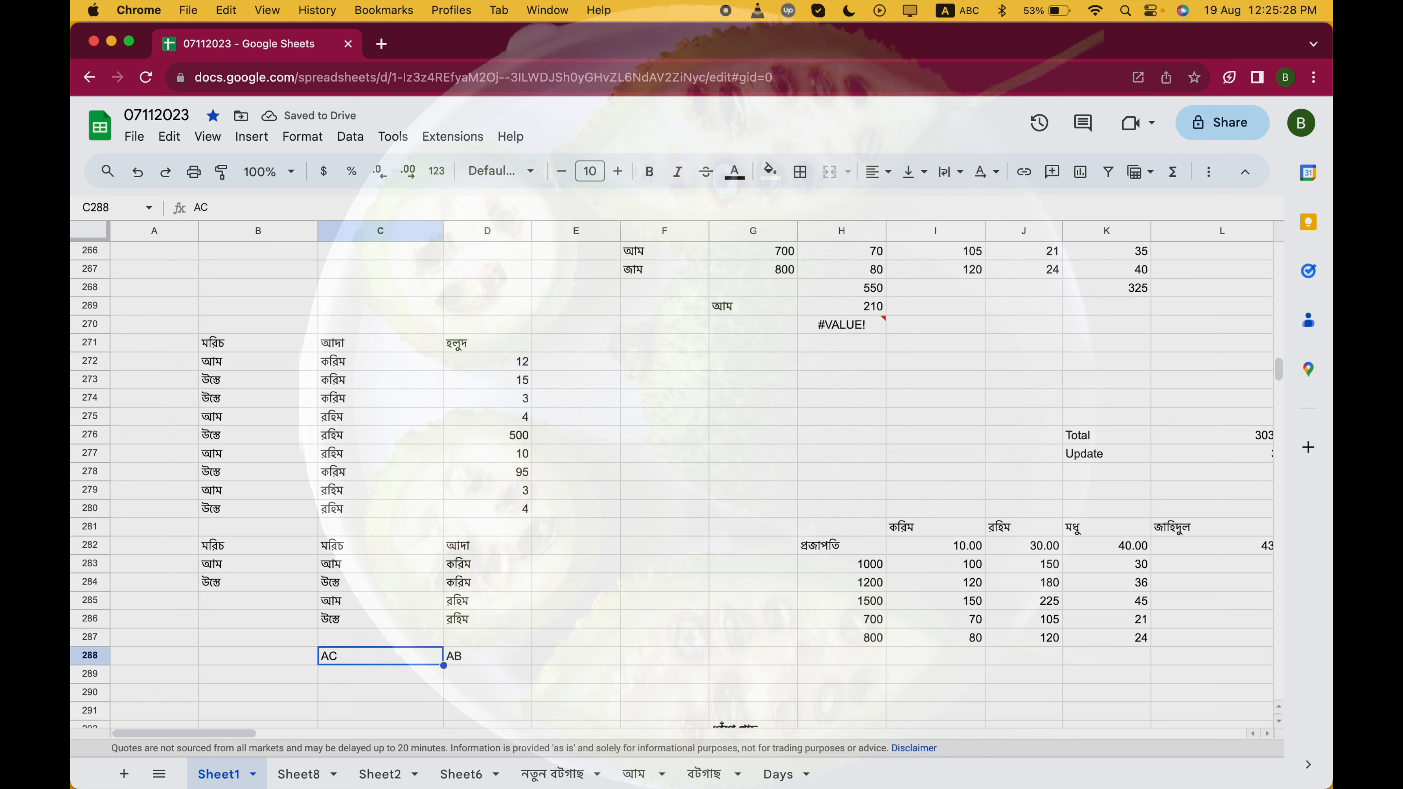
# Enter the number 3 in cell E288 and the number 4 in cell B288, on either side of the sample text
pyautogui.press('Down')
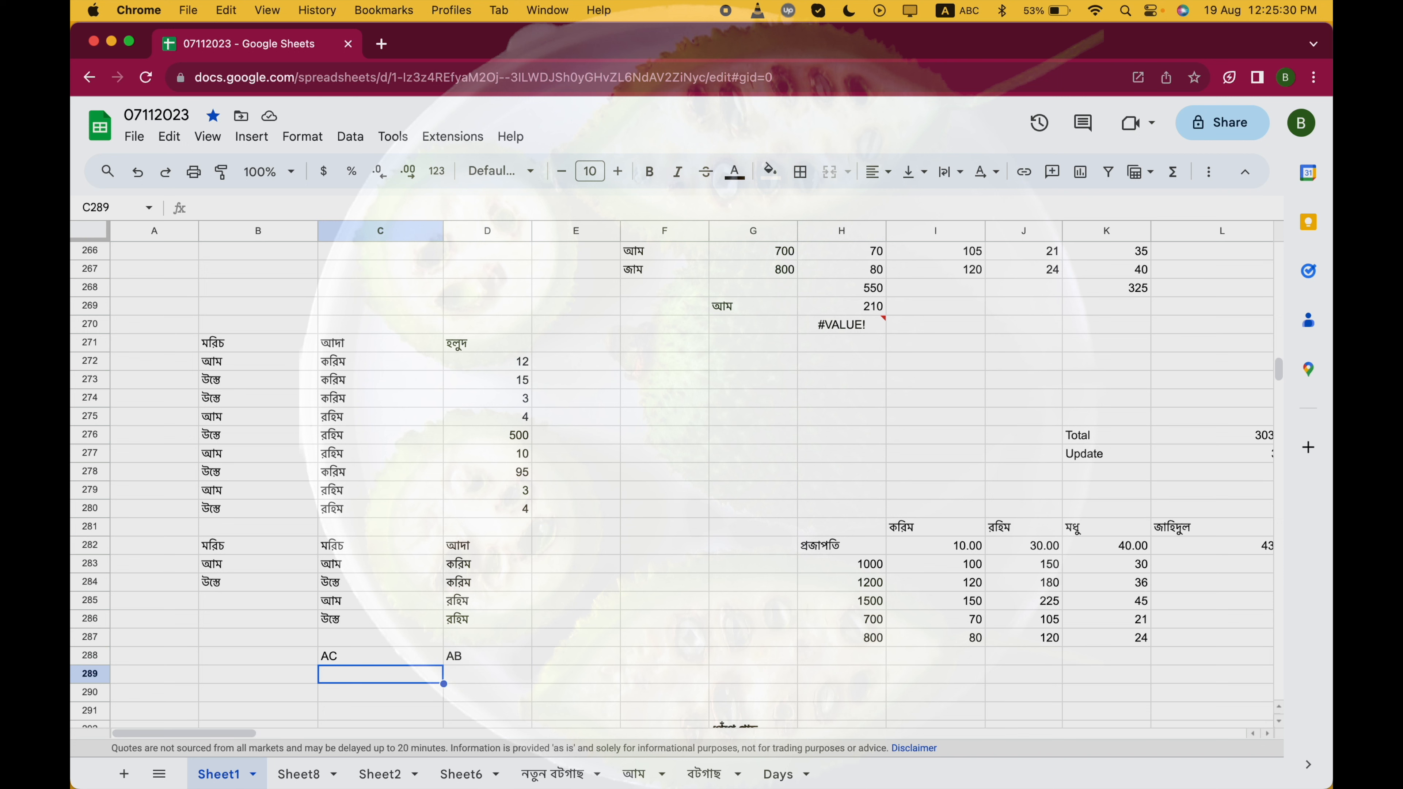
pyautogui.press('Left')
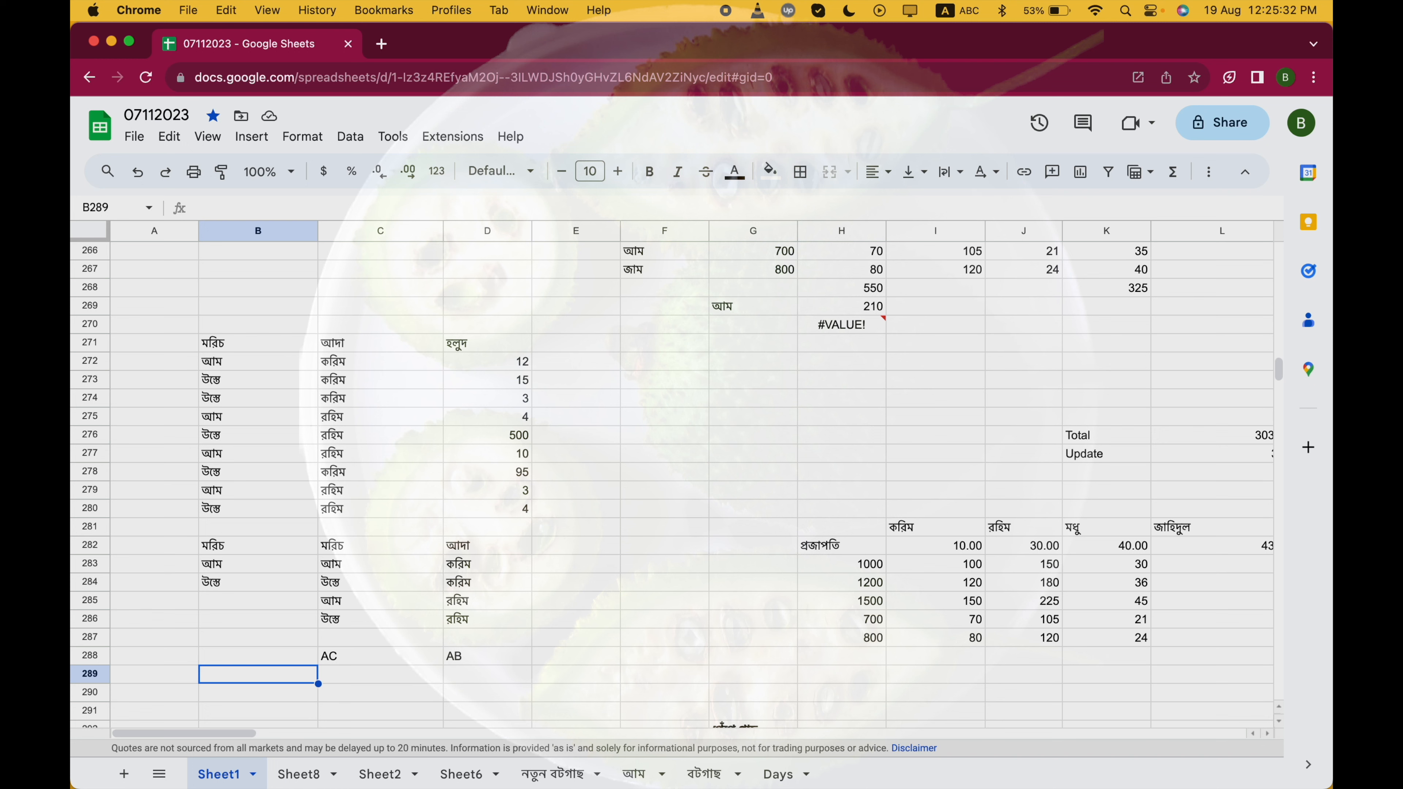
pyautogui.press('Up')
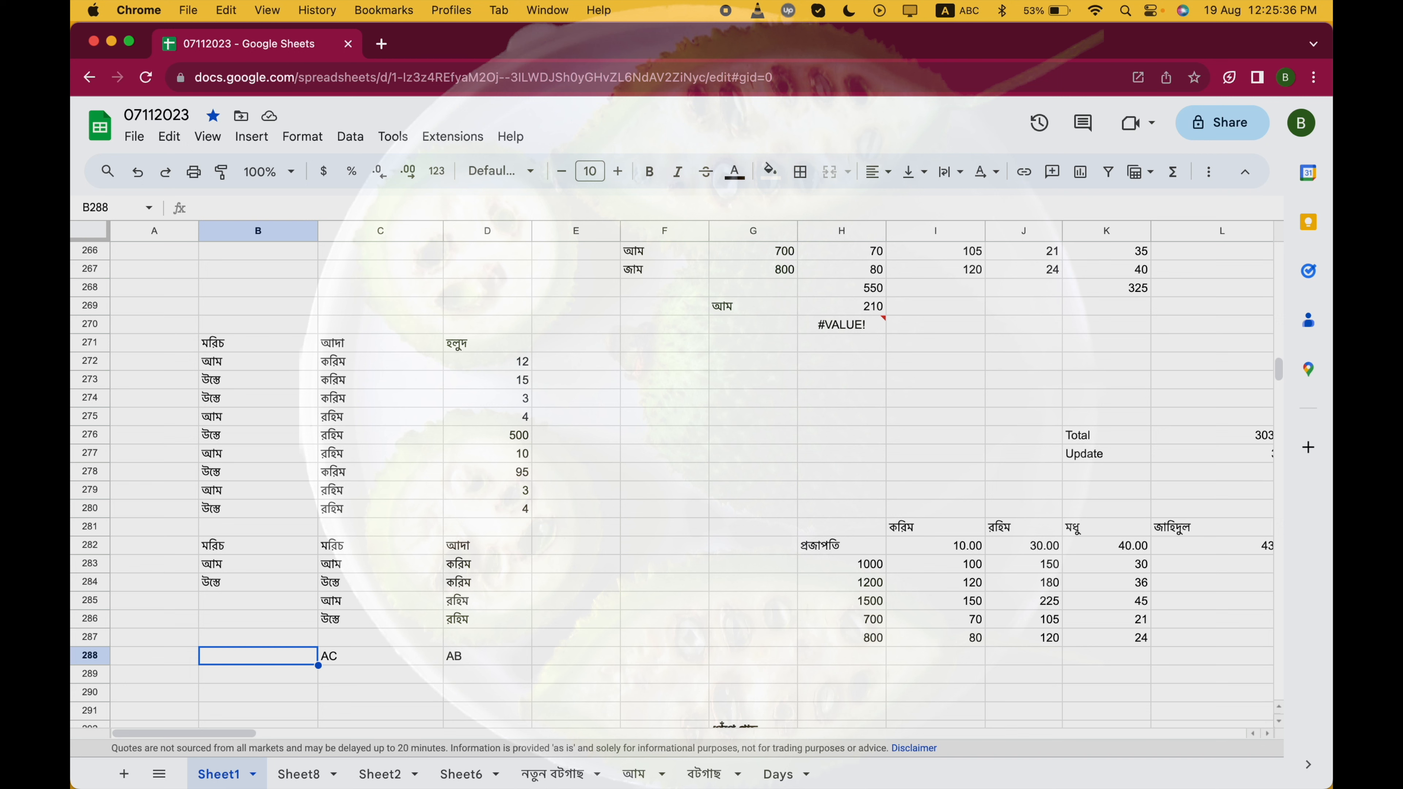
pyautogui.press('Right')
pyautogui.press('Right')
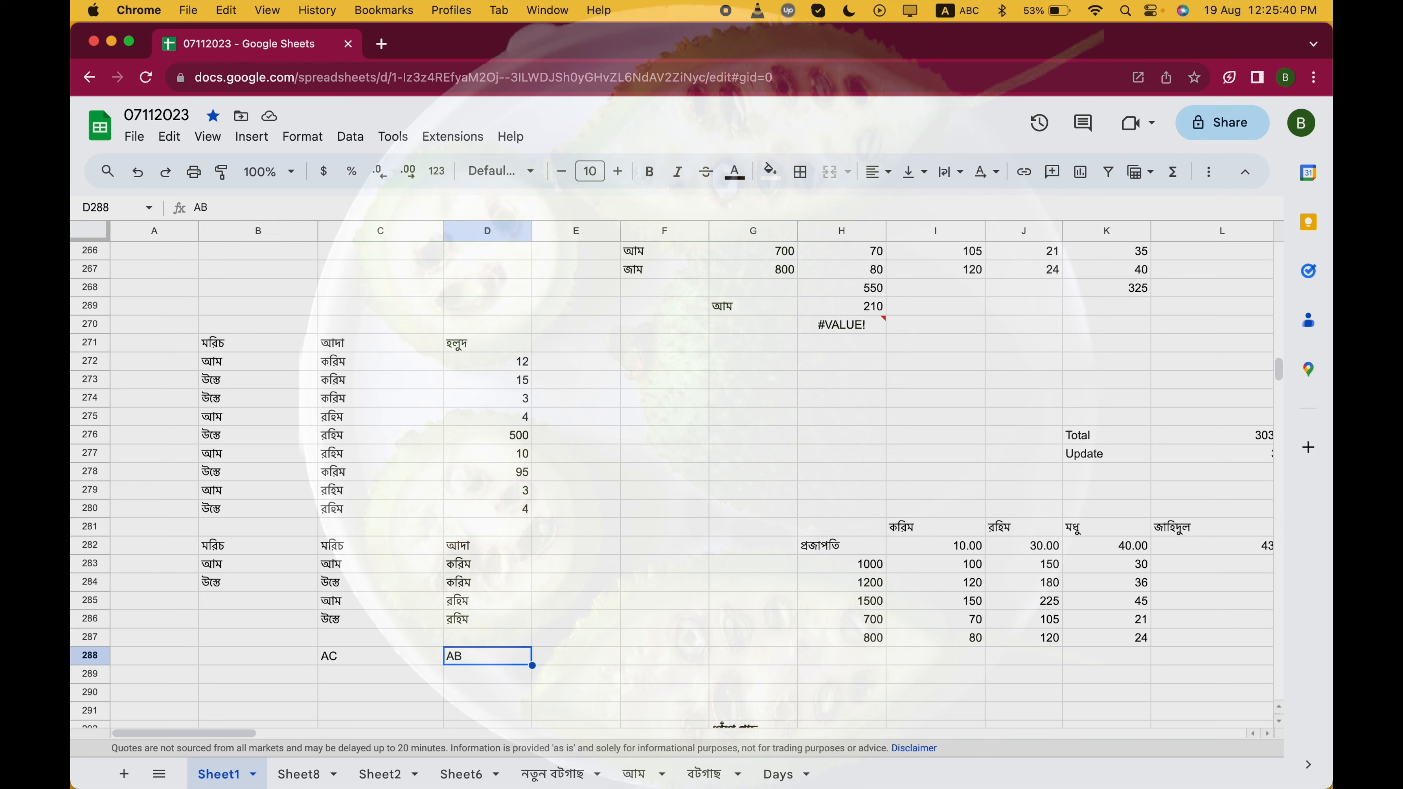
pyautogui.press('Right')
pyautogui.write('3')
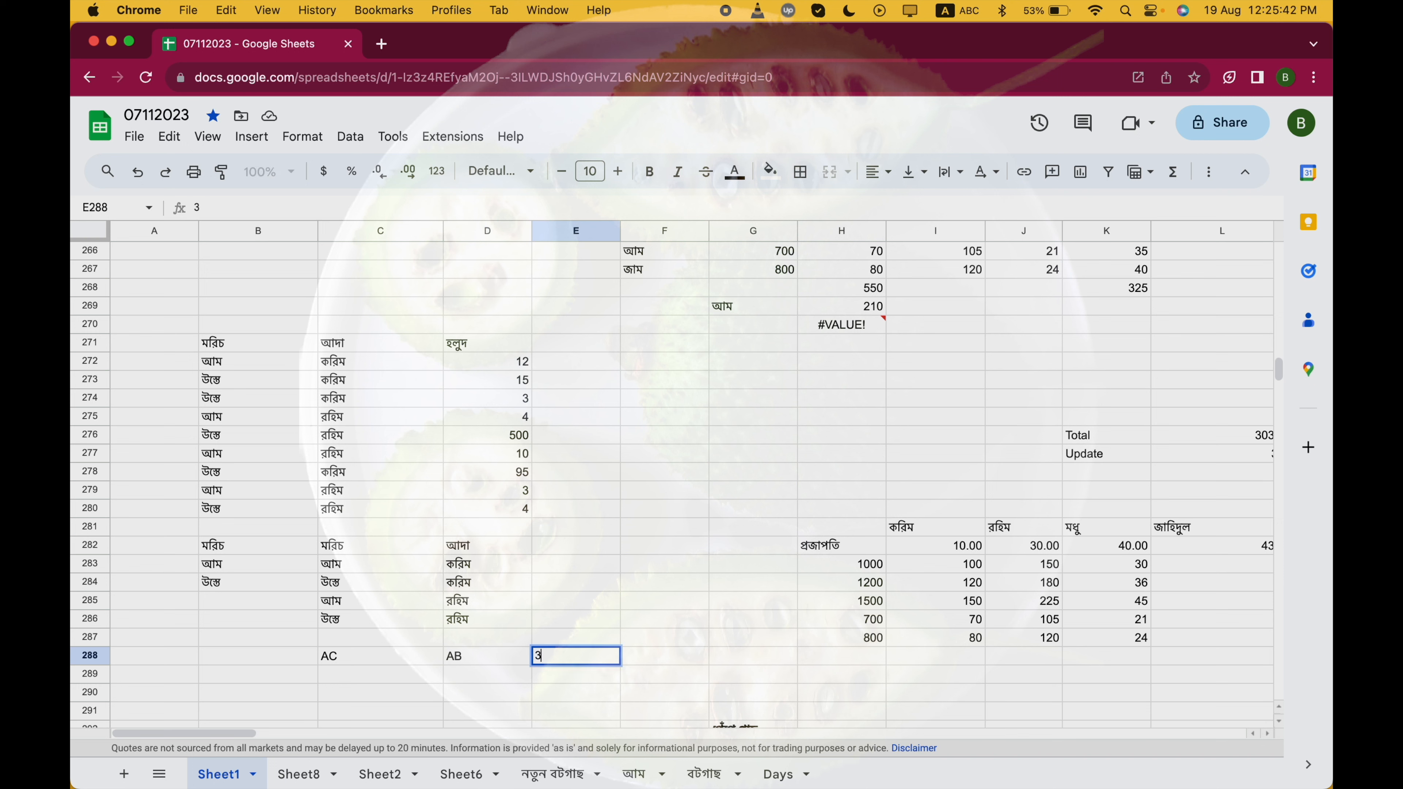
pyautogui.press('Left')
pyautogui.press('Left')
pyautogui.press('Left')
pyautogui.write('4')
pyautogui.press('Return')
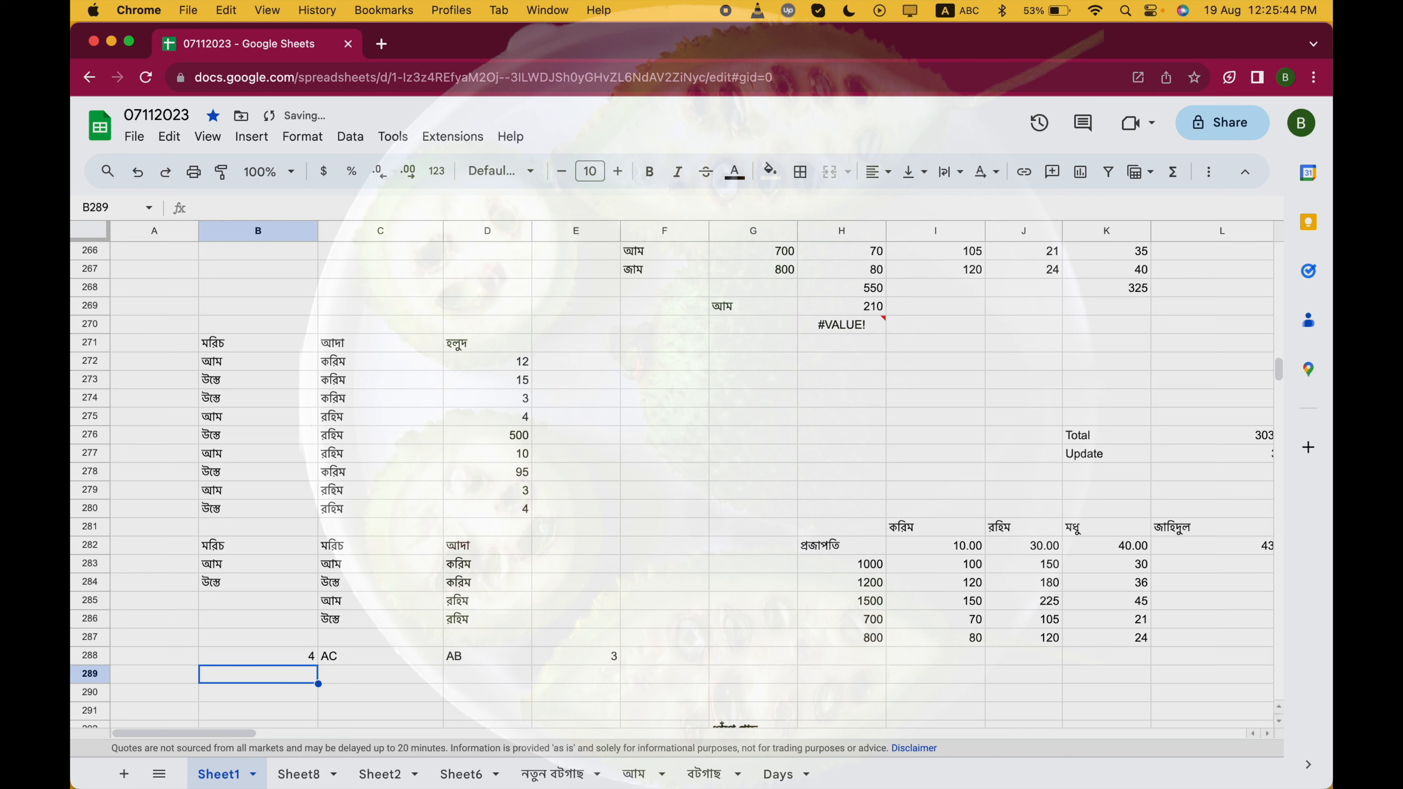
# Clear the sample entries in B288:E288 and undo the deletion
pyautogui.press('Up')
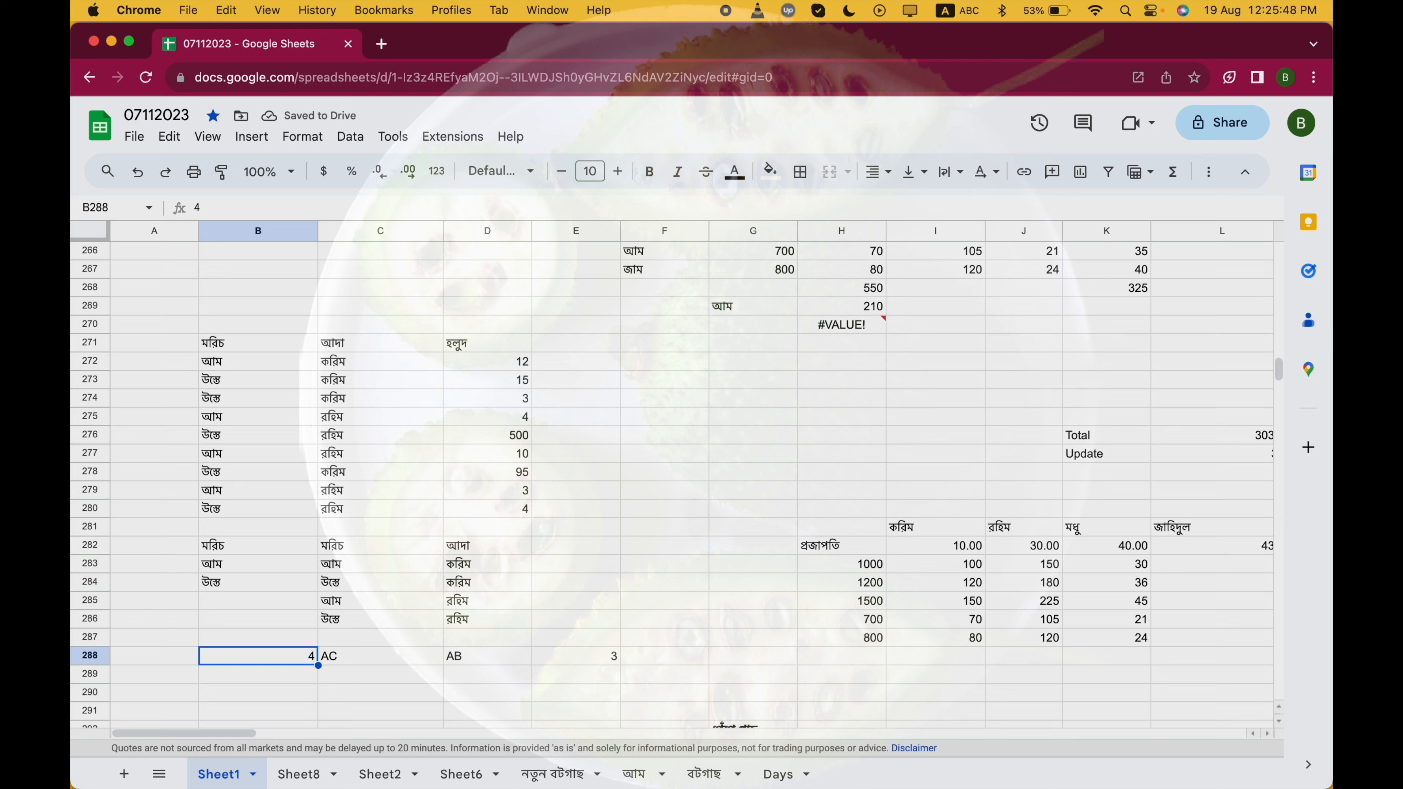
pyautogui.hotkey('shift', 'Right')
pyautogui.hotkey('shift', 'Right')
pyautogui.hotkey('shift', 'Right')
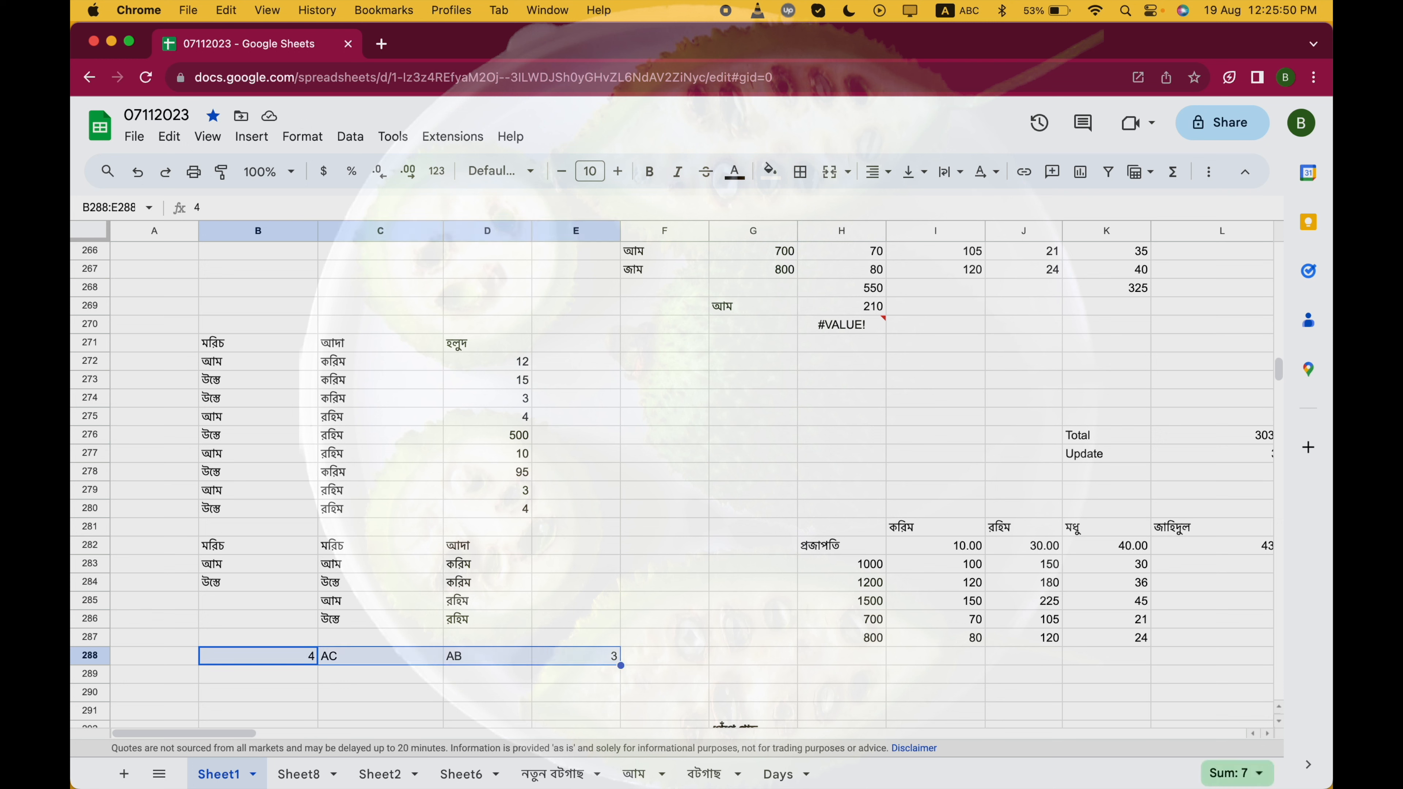
pyautogui.press('Delete')
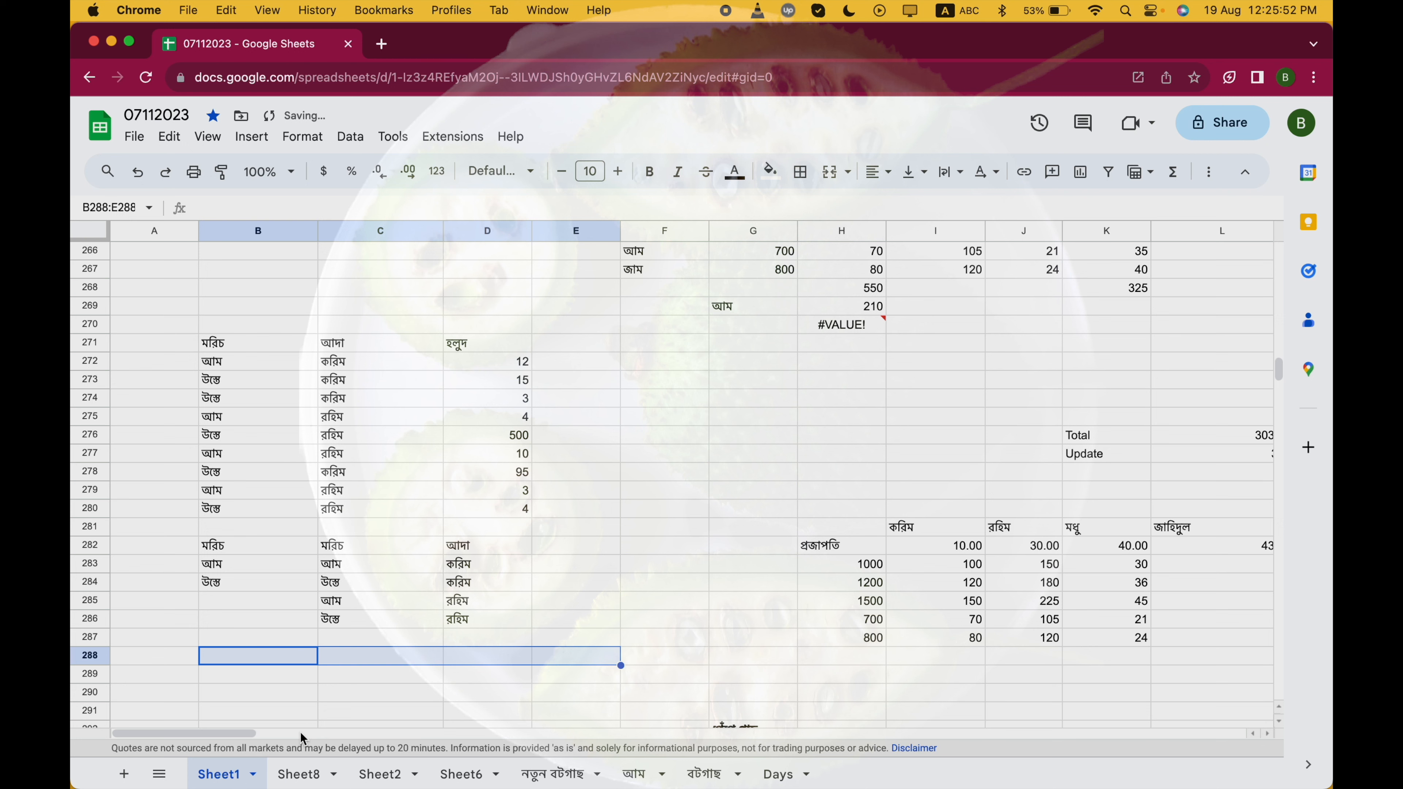
pyautogui.press('super+z')
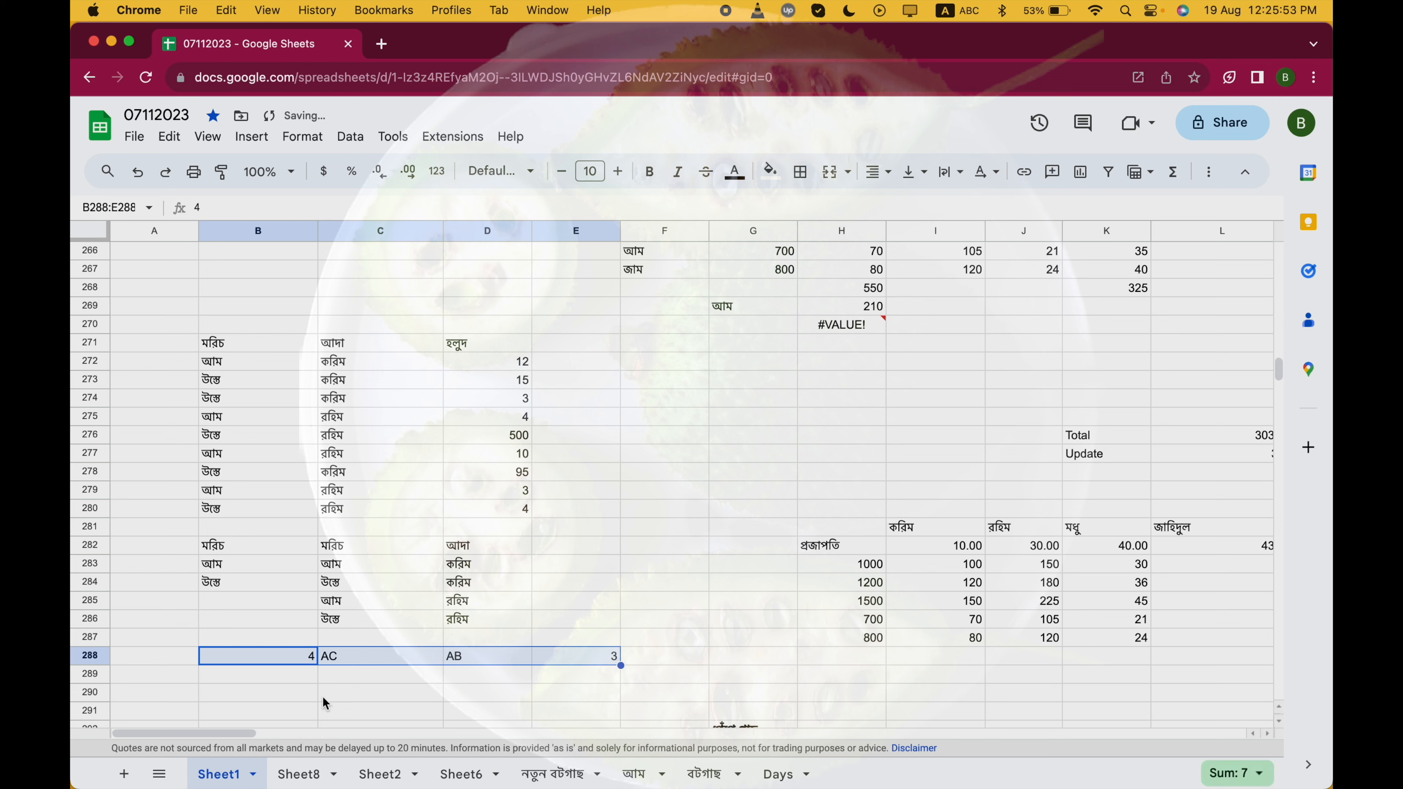
# Edit the formula in C282 so that a SORT function opens in front of UNIQUE(B271:C280)
pyautogui.click(340, 549)
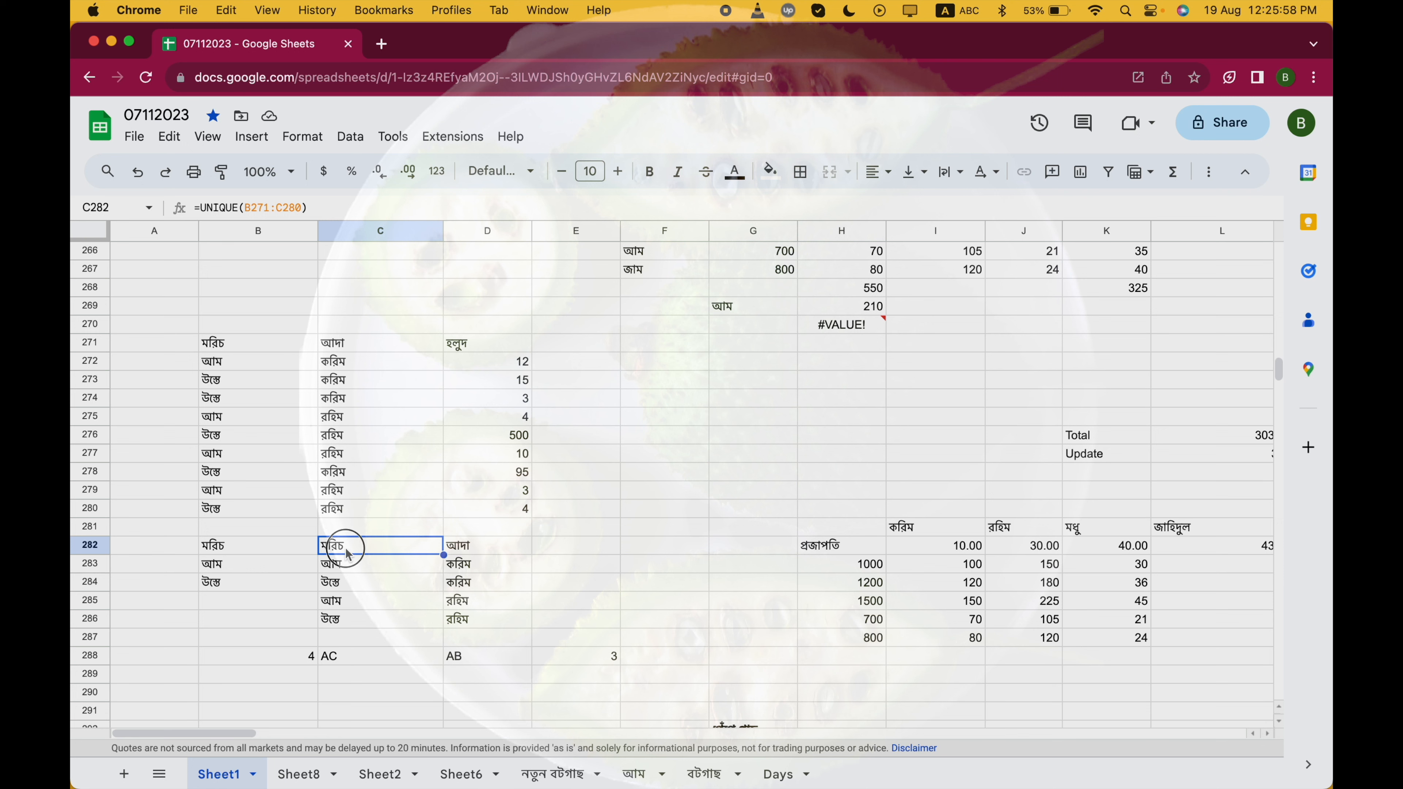
pyautogui.doubleClick(334, 546)
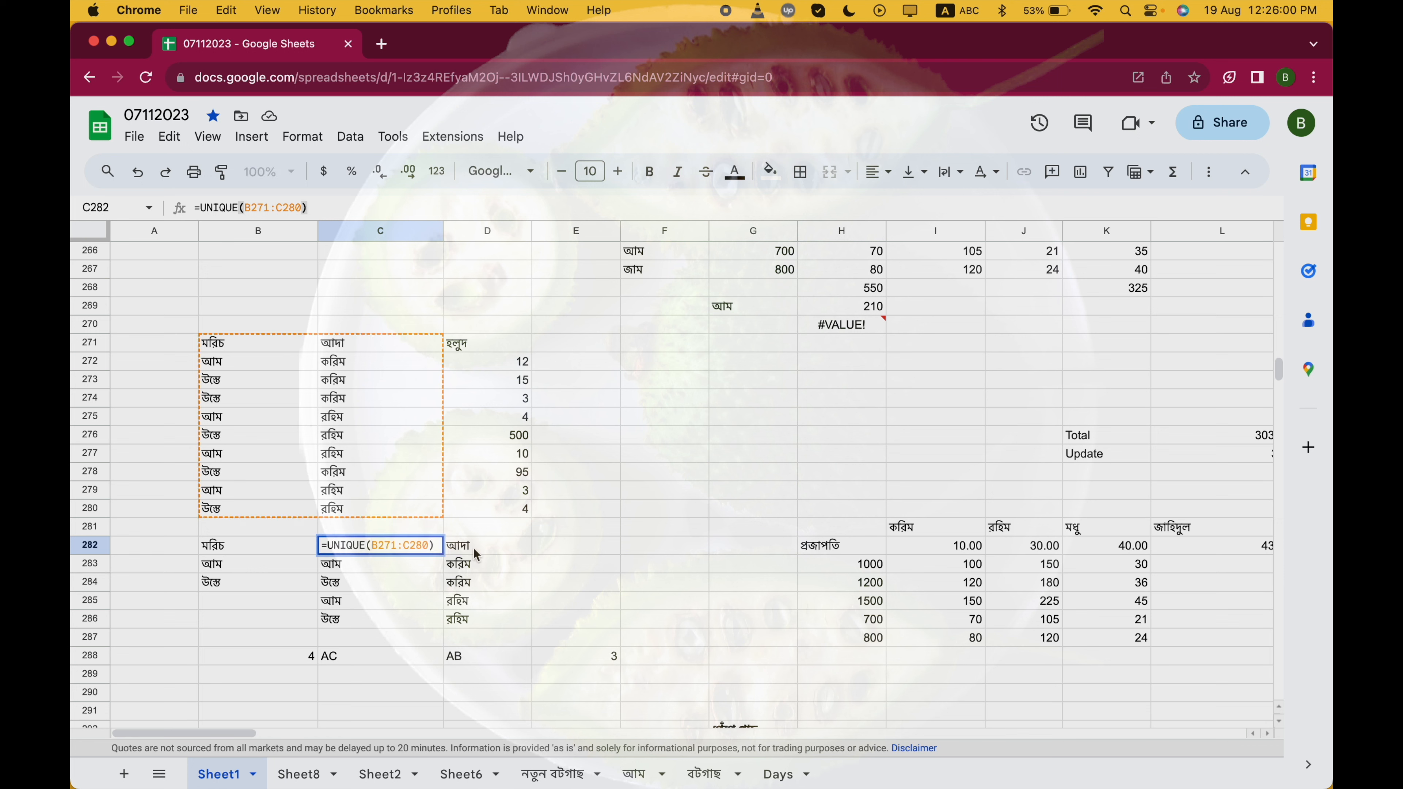
pyautogui.write('(')
pyautogui.press('Left')
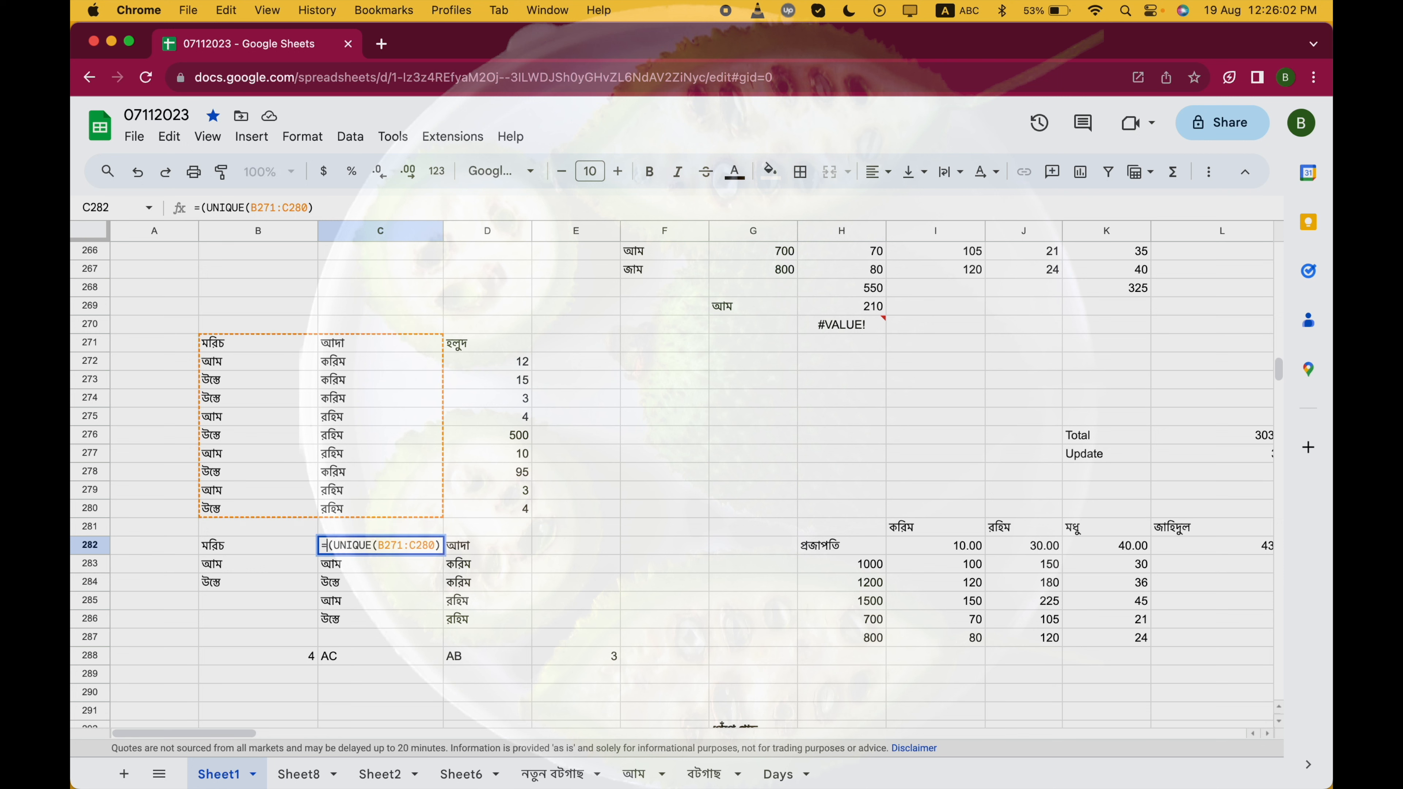
pyautogui.write('sor')
pyautogui.press('Tab')
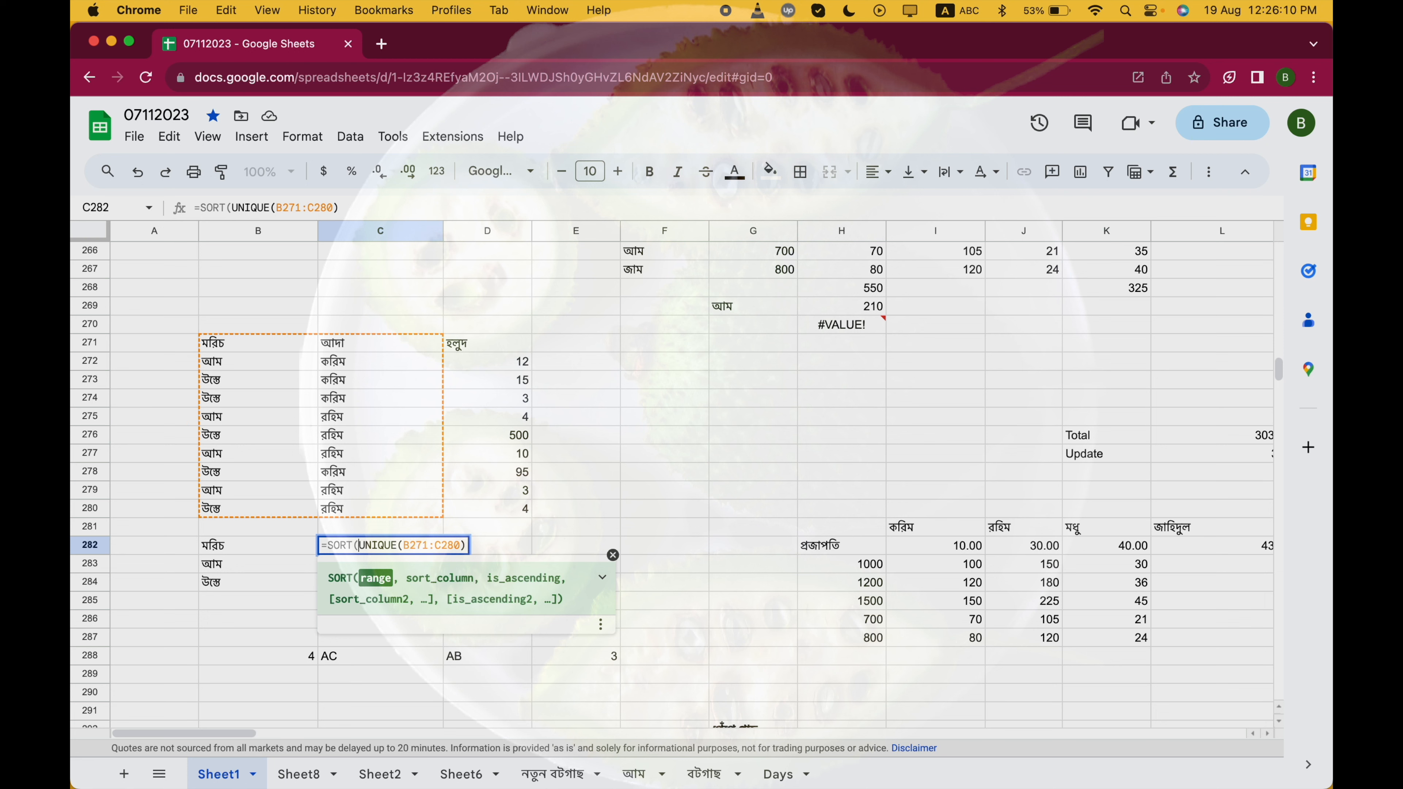
pyautogui.click(463, 545)
pyautogui.write(')')
pyautogui.write(',')
pyautogui.click(602, 579)
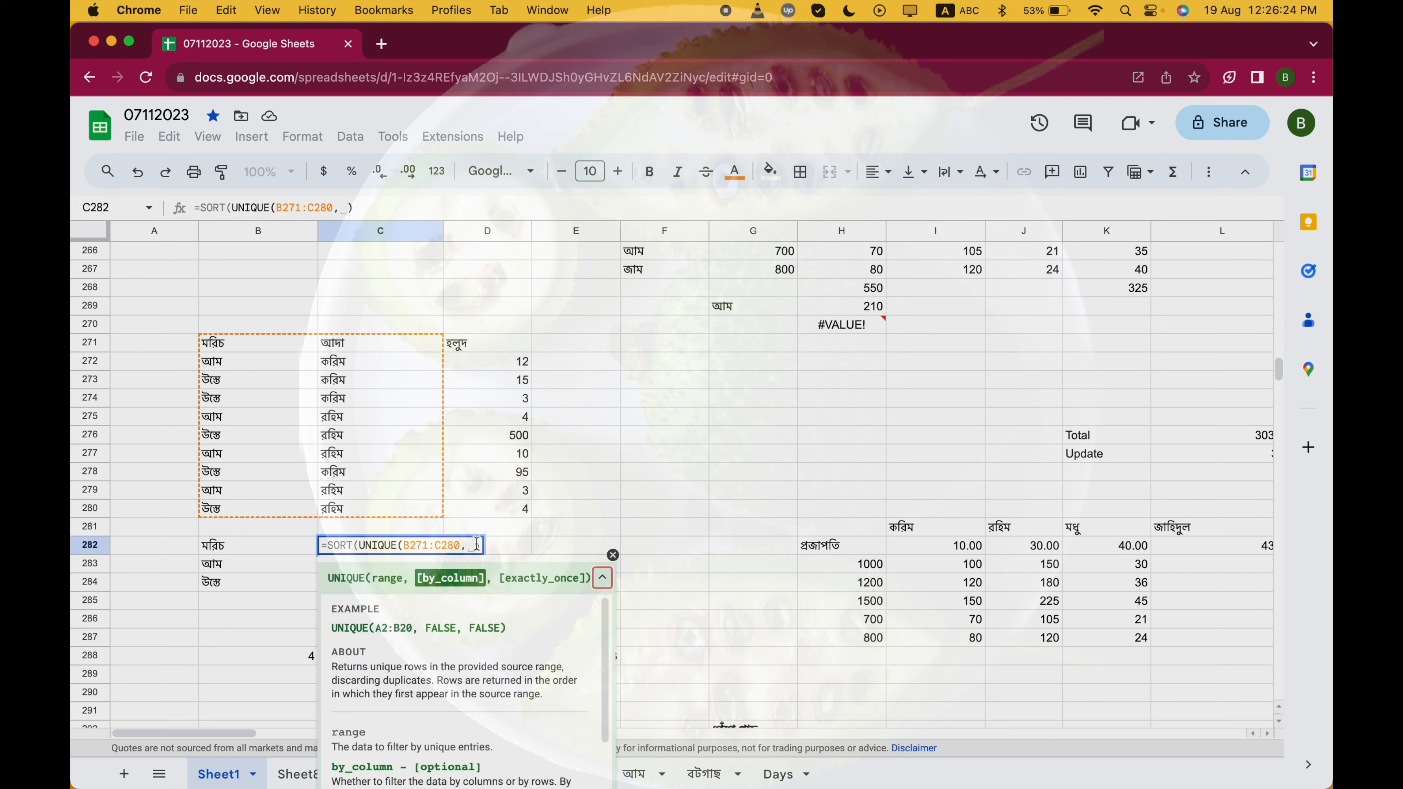
pyautogui.scroll(-2, 458, 623)
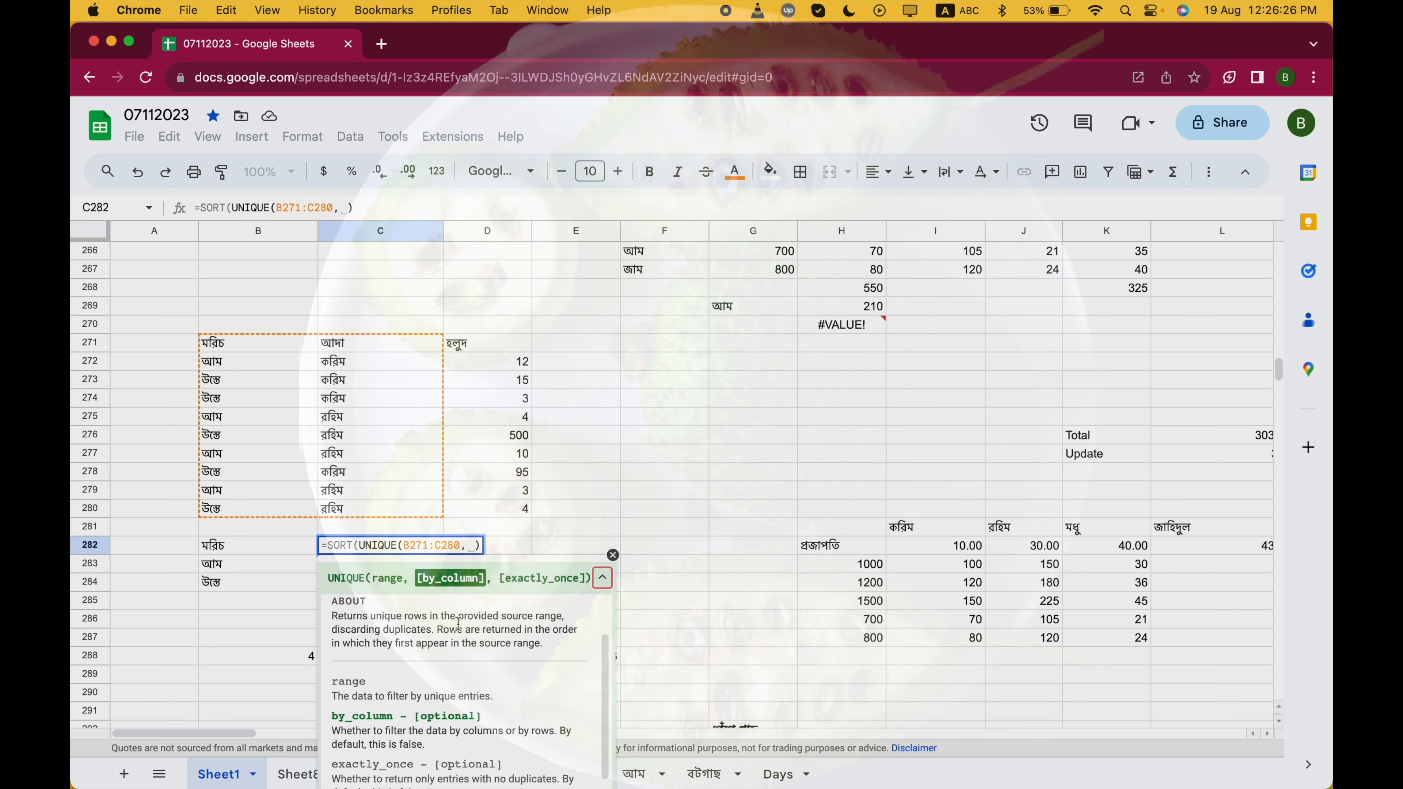
pyautogui.click(469, 546)
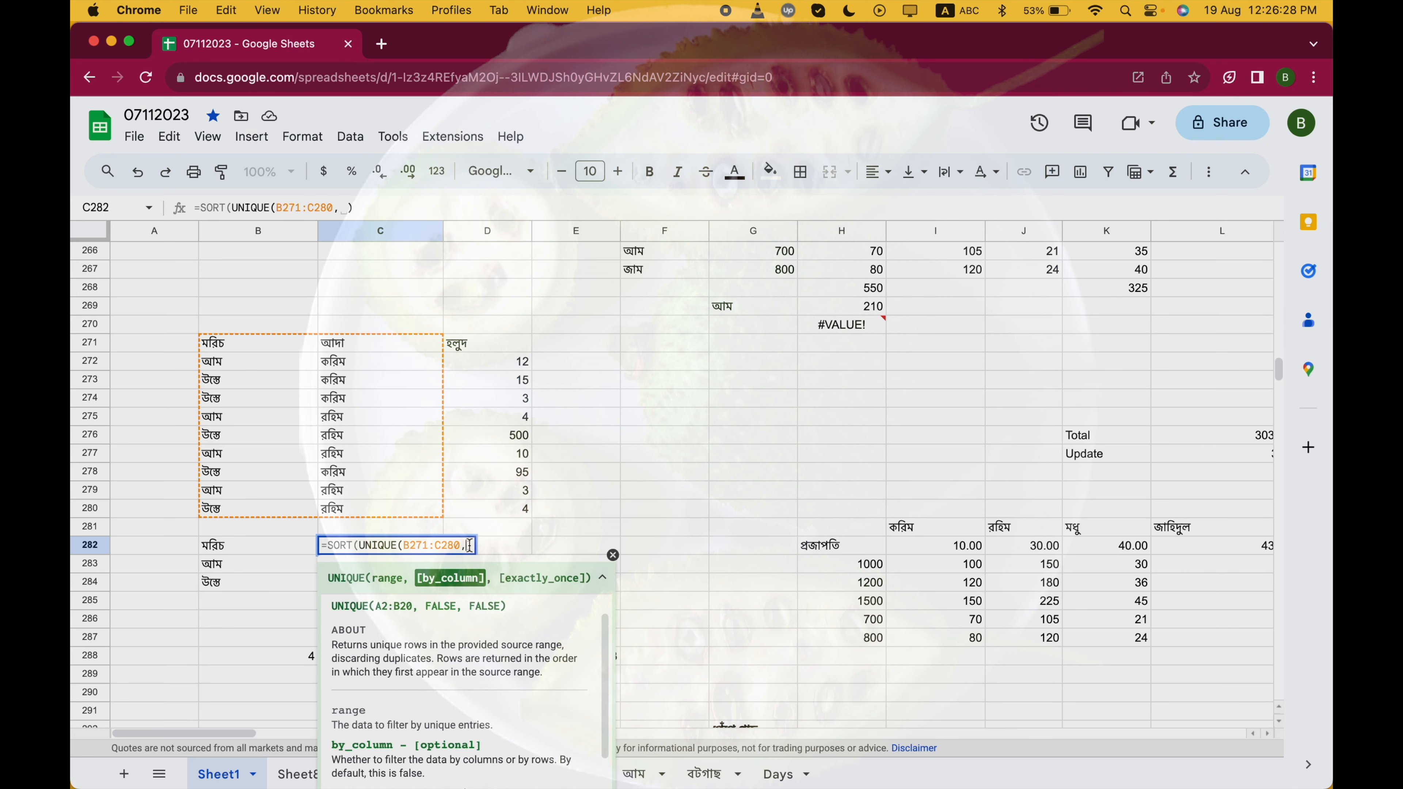
pyautogui.write('2')
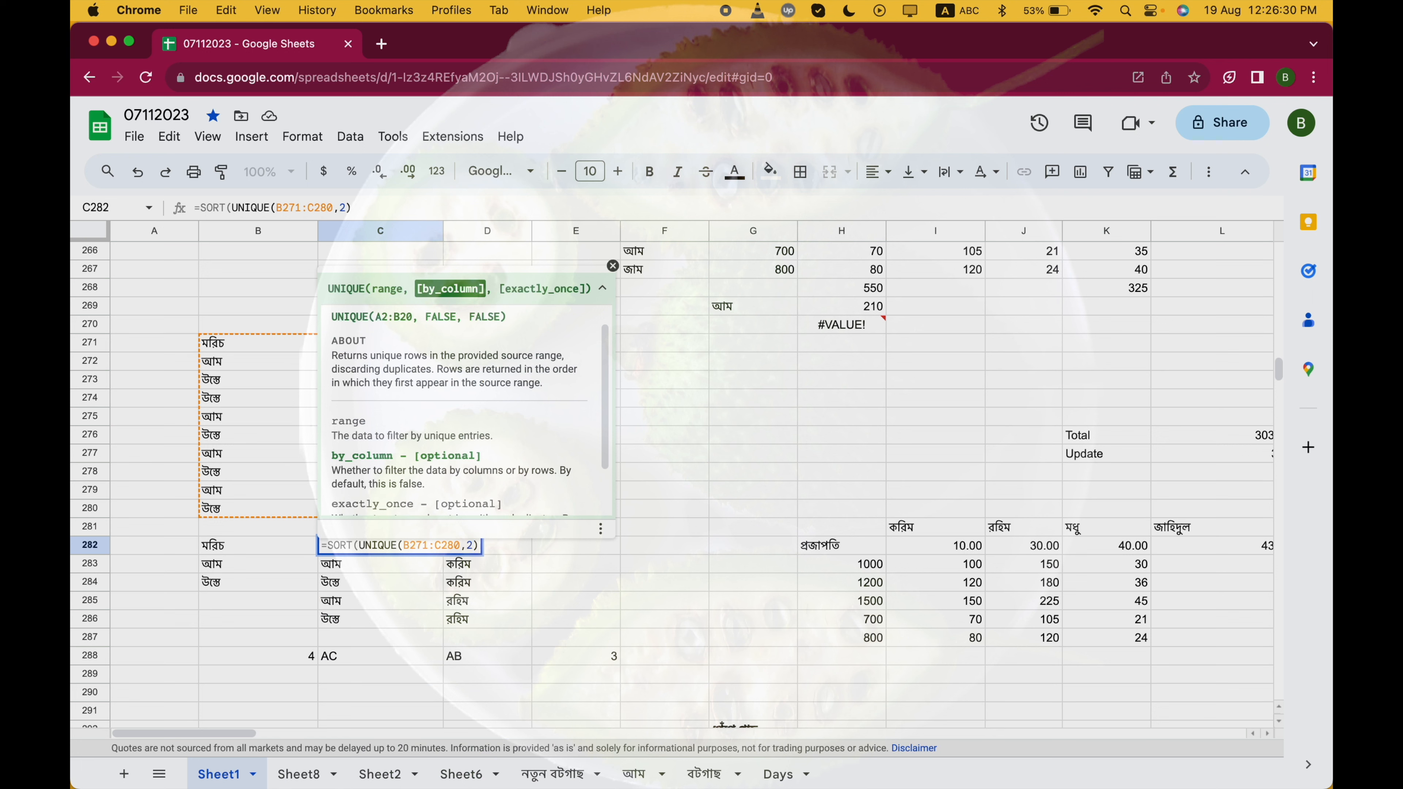
pyautogui.write(',')
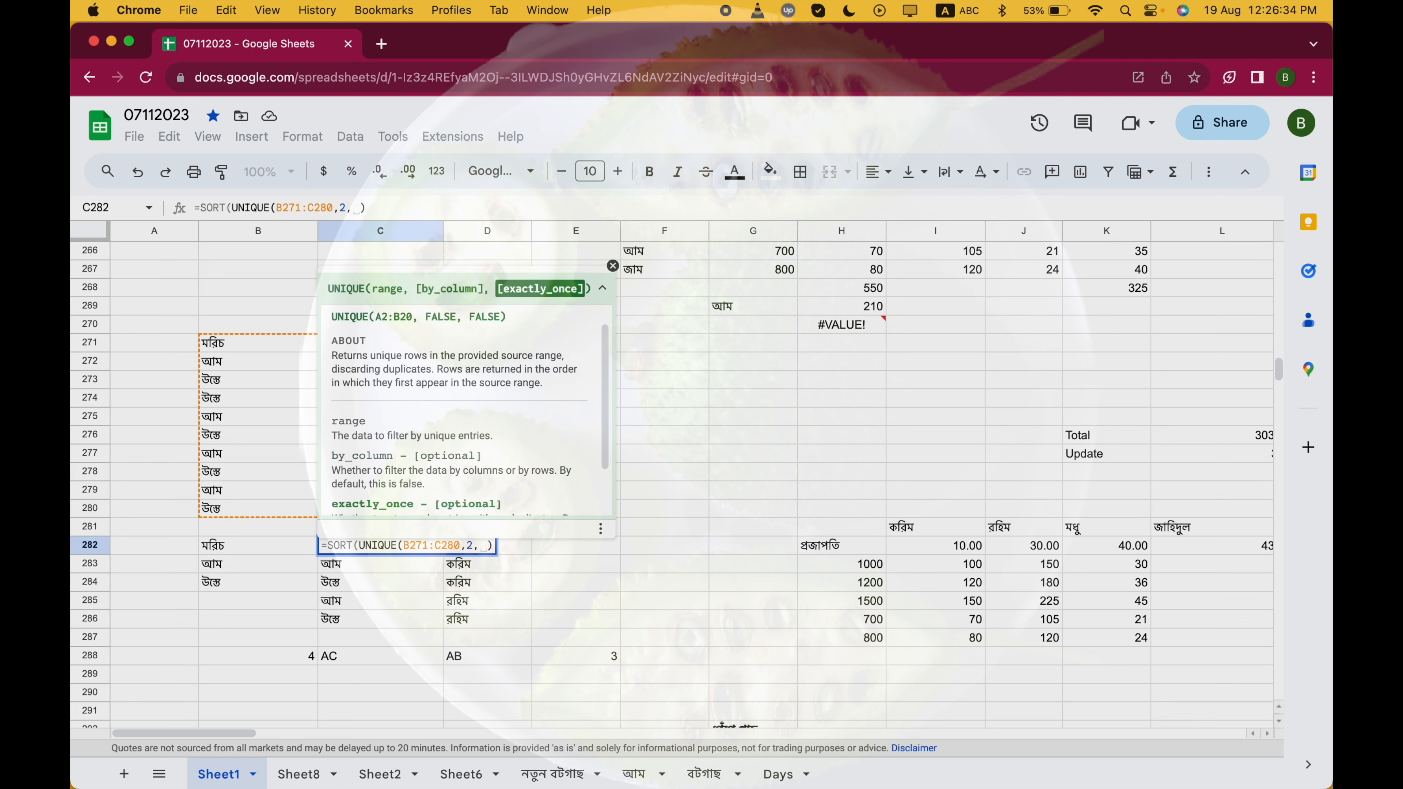
pyautogui.press('BackSpace')
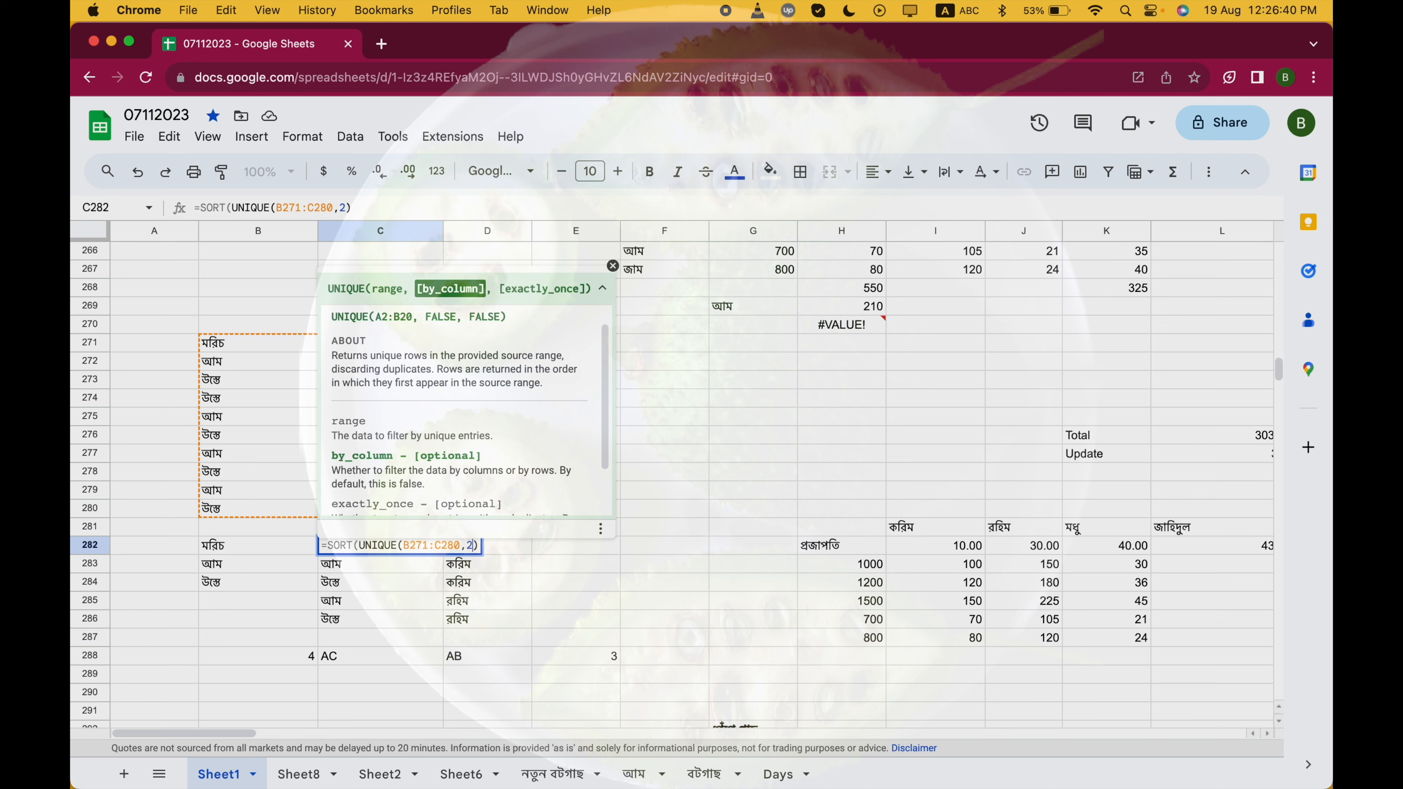
pyautogui.press('BackSpace')
pyautogui.press('BackSpace')
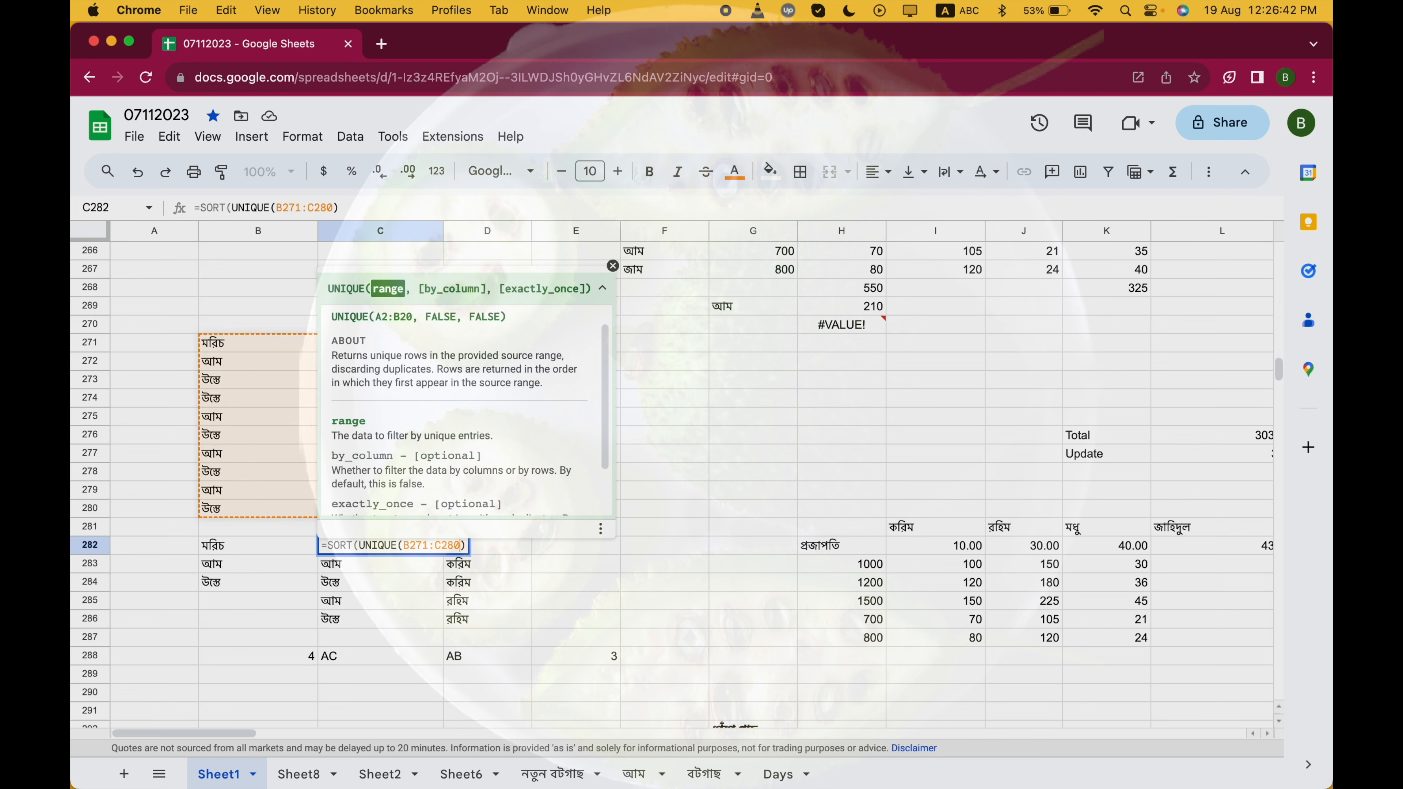
# Complete the formula in C282 as =SORT(UNIQUE(B271:C280),2,-1) to sort the distinct rows by their second column
pyautogui.write('),')
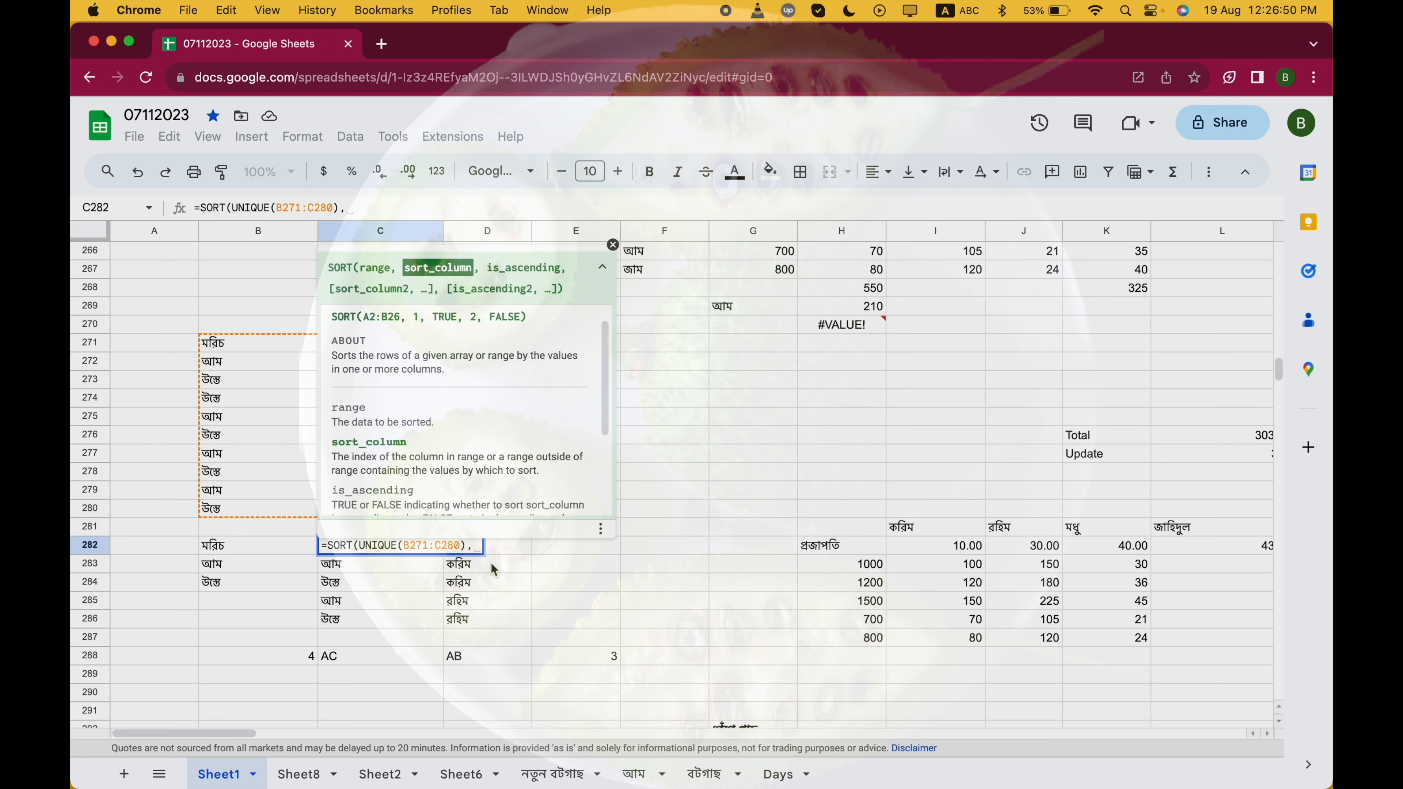
pyautogui.write('2')
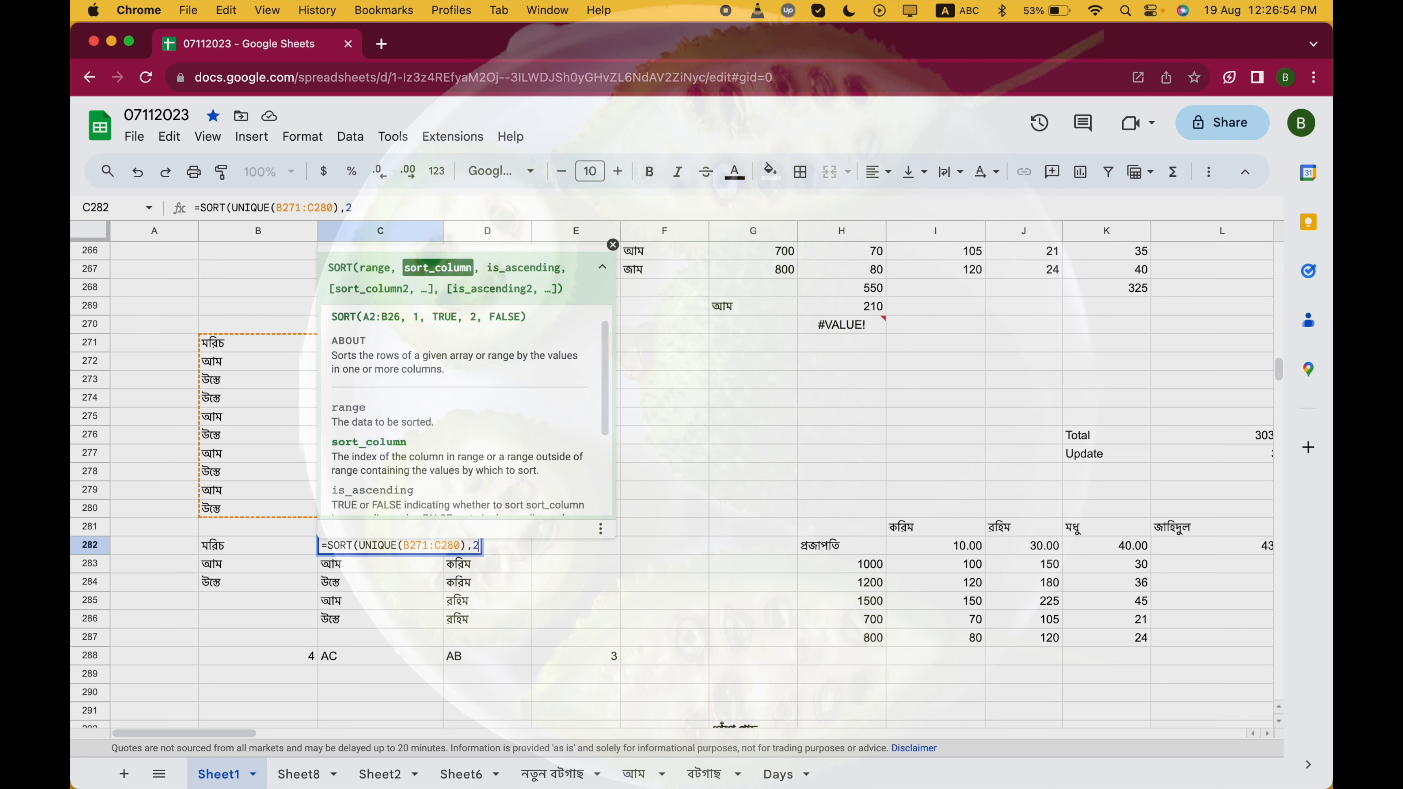
pyautogui.write(',')
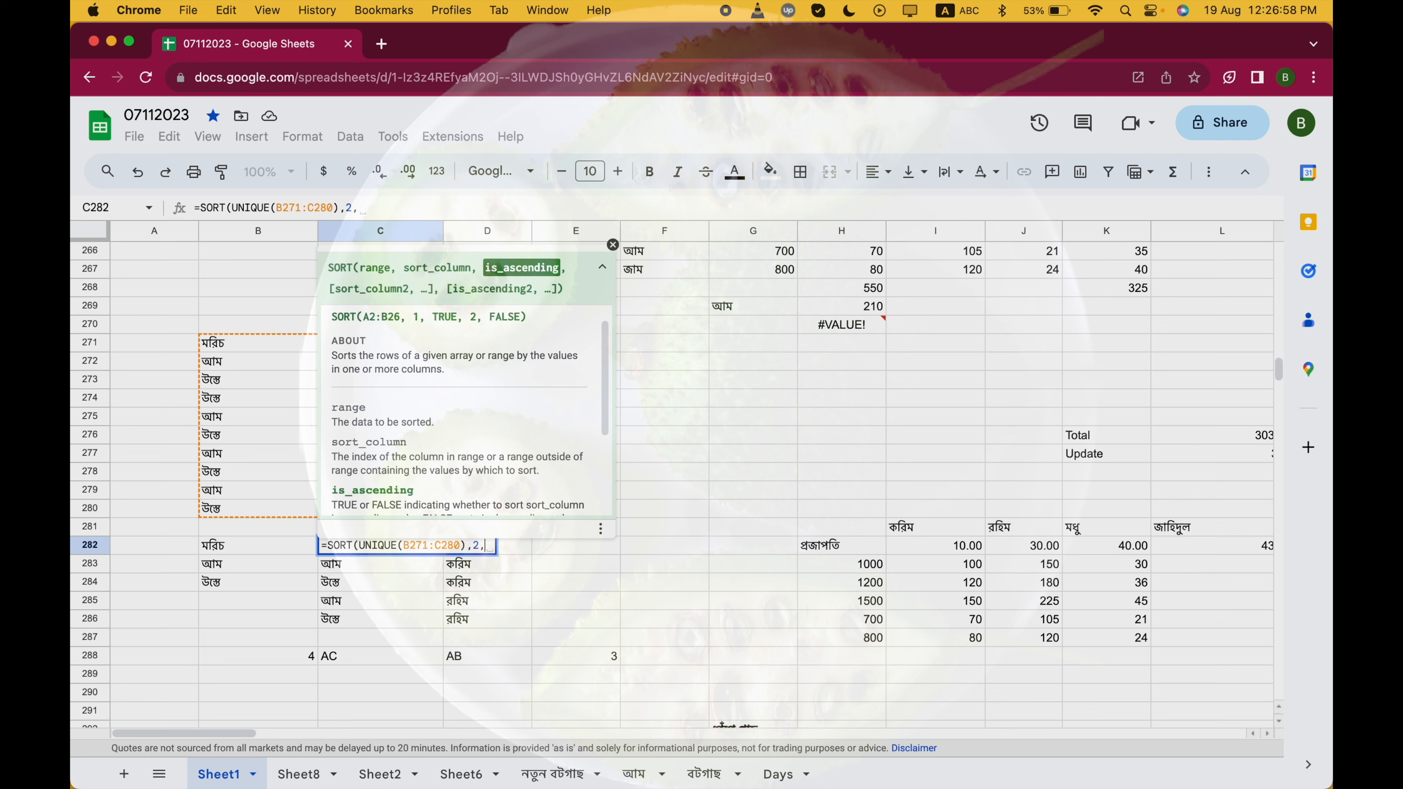
pyautogui.write('-1)')
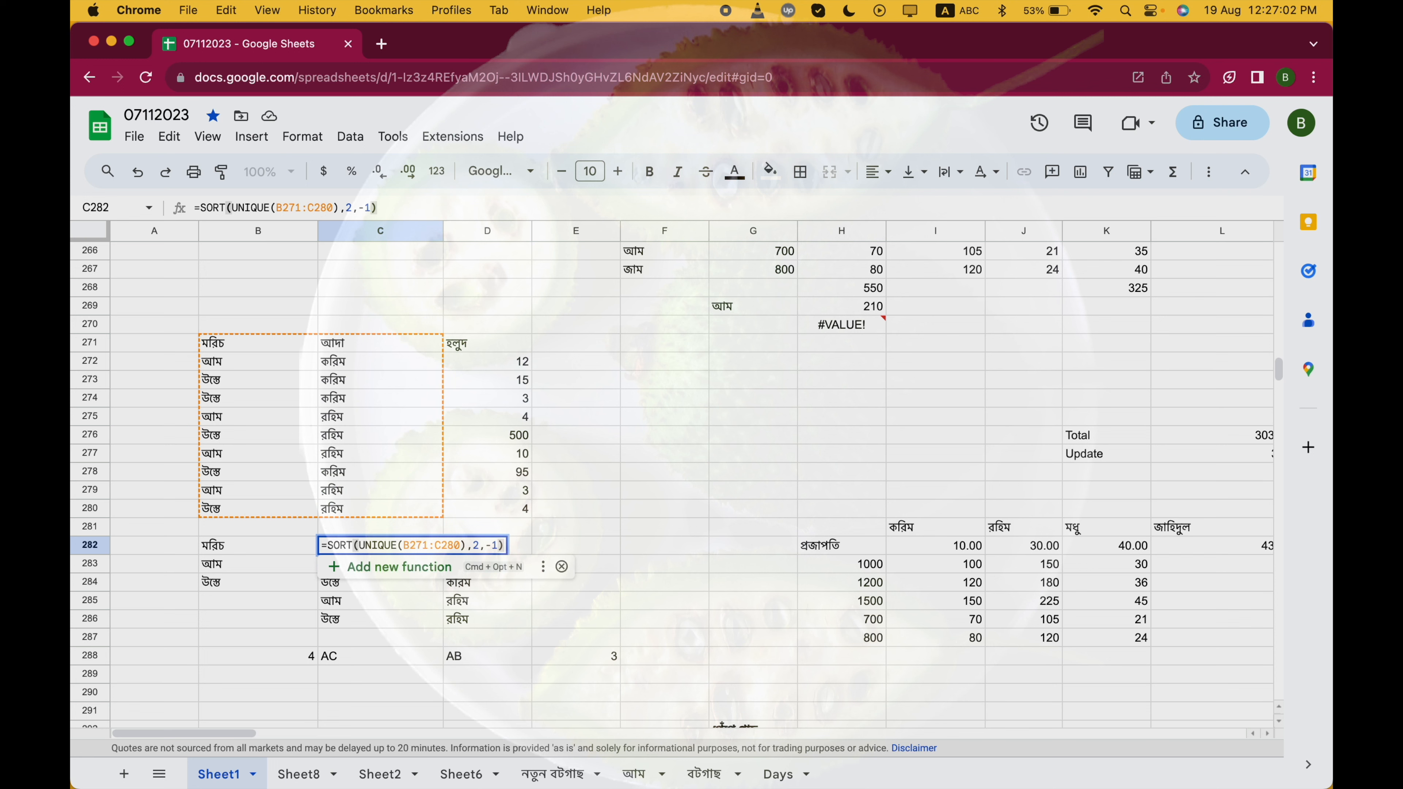
pyautogui.press('Return')
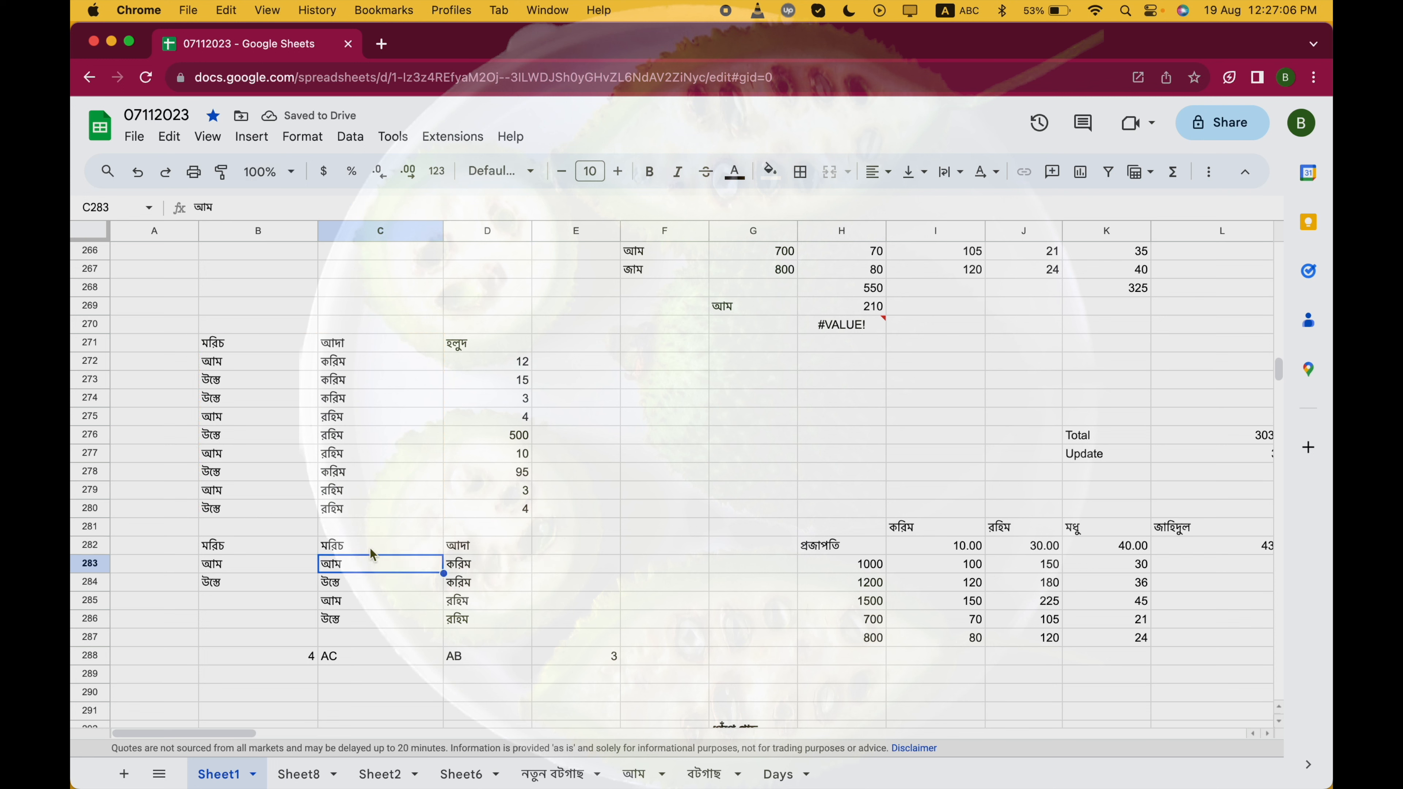
# Replace the entries in C271:C280 with the numbers 10, 15, 12, 13, 14, 15, 16, 17, 18 and 2
pyautogui.click(230, 345)
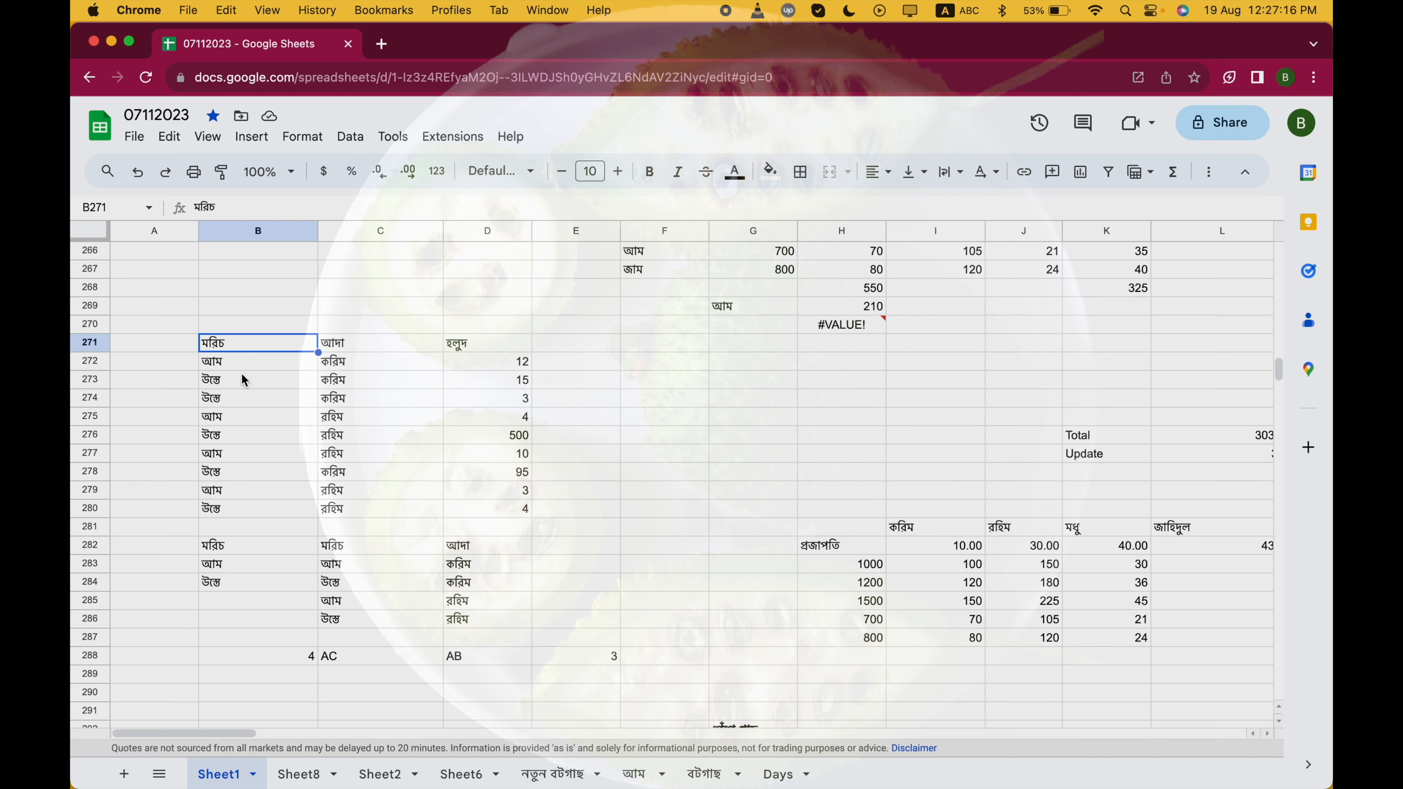
pyautogui.click(342, 351)
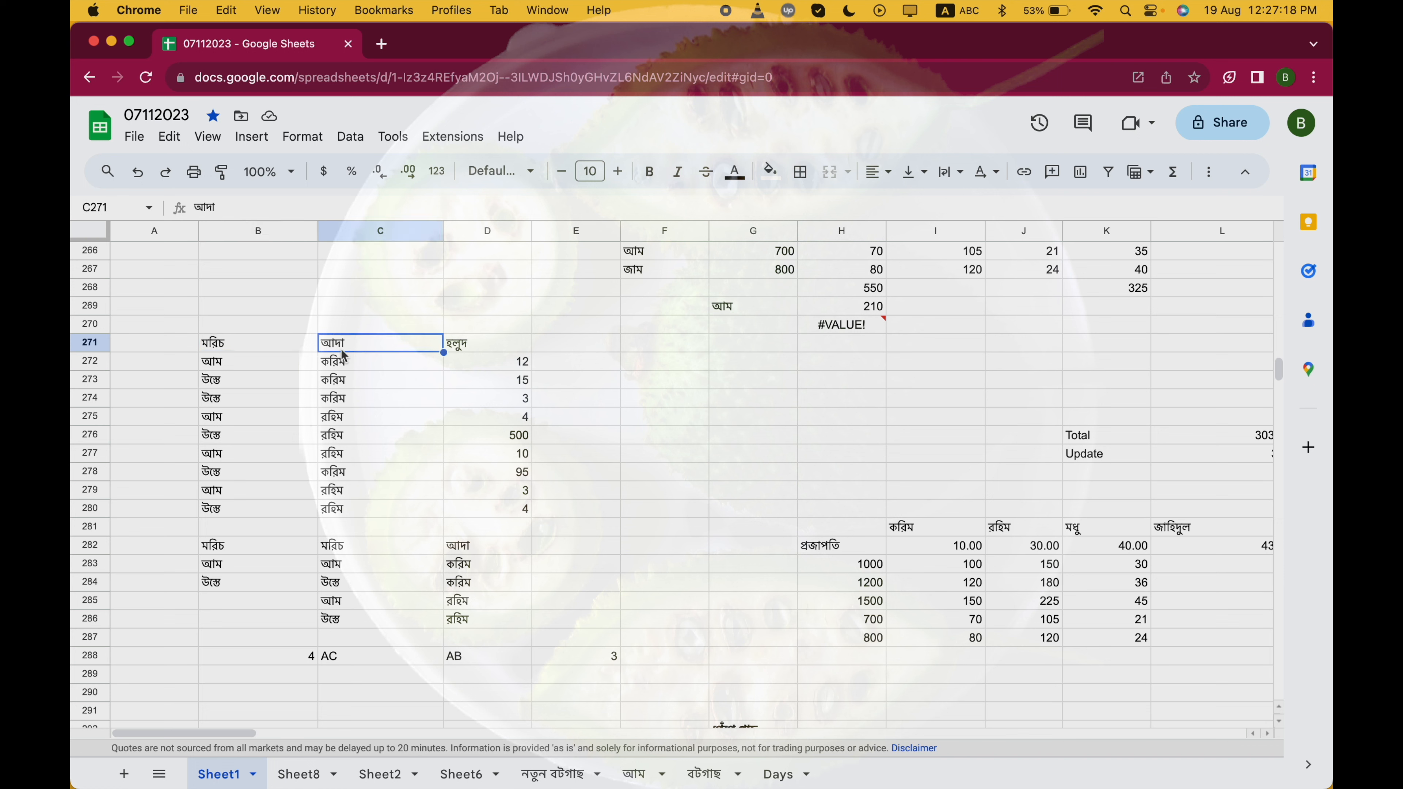
pyautogui.write('10')
pyautogui.press('Return')
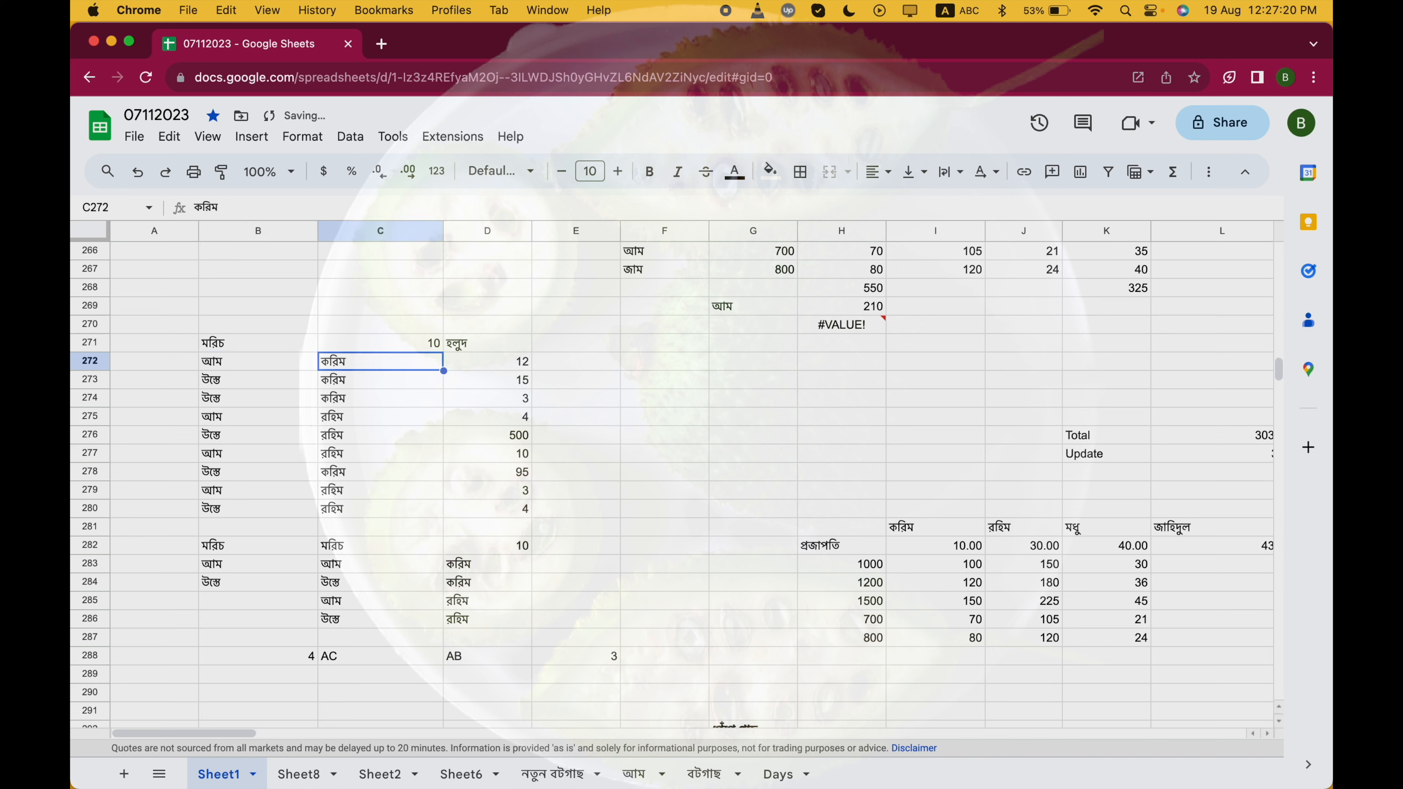
pyautogui.write('15')
pyautogui.press('Return')
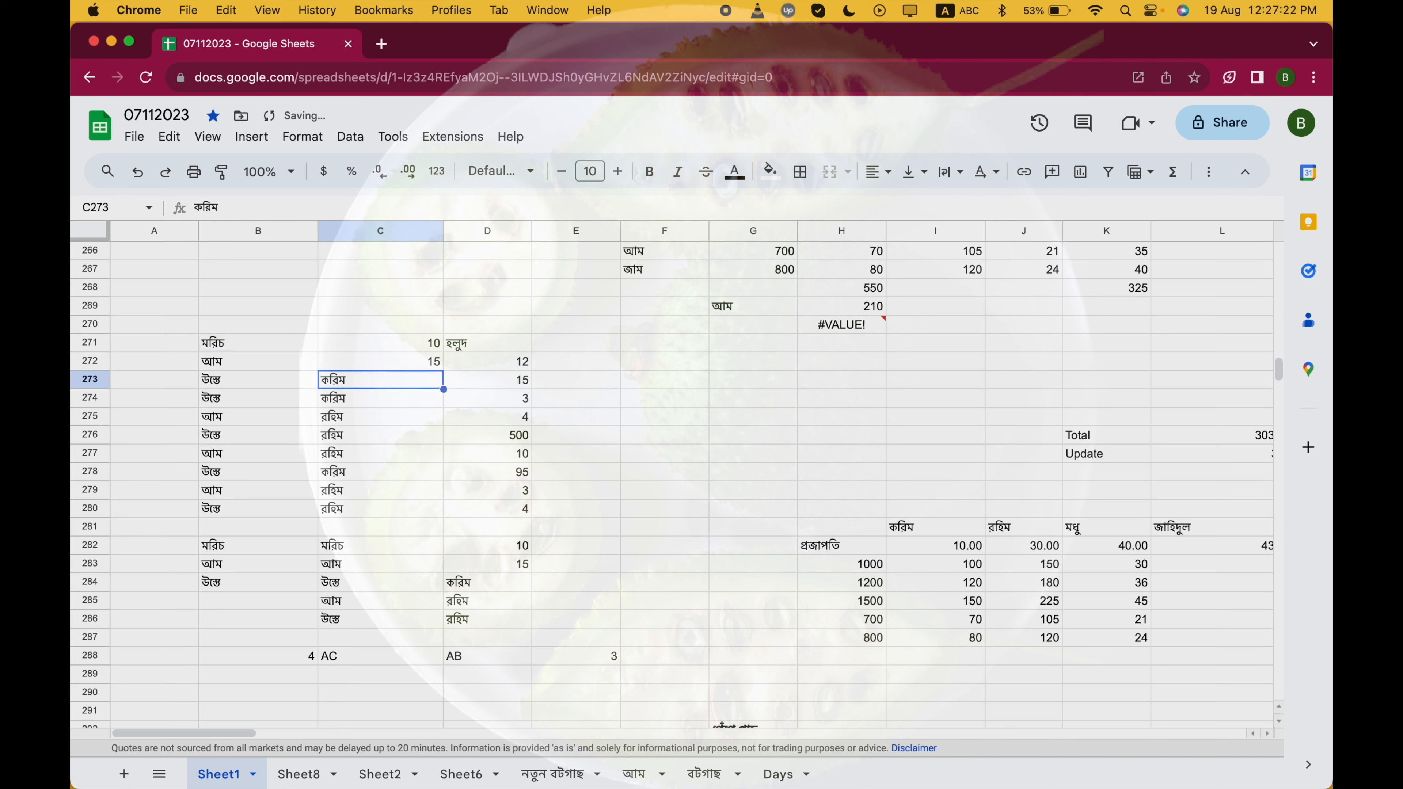
pyautogui.write('12')
pyautogui.press('Return')
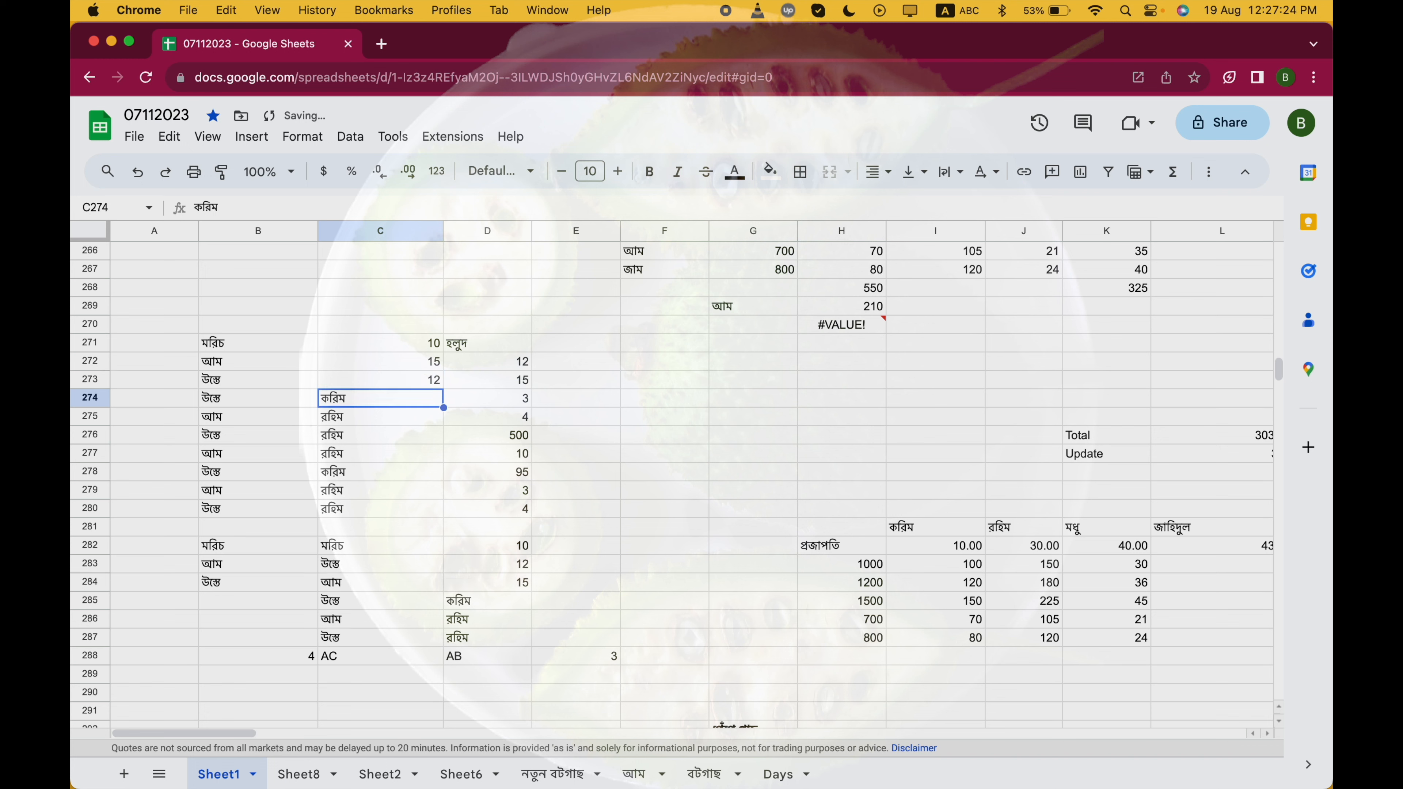
pyautogui.write('13')
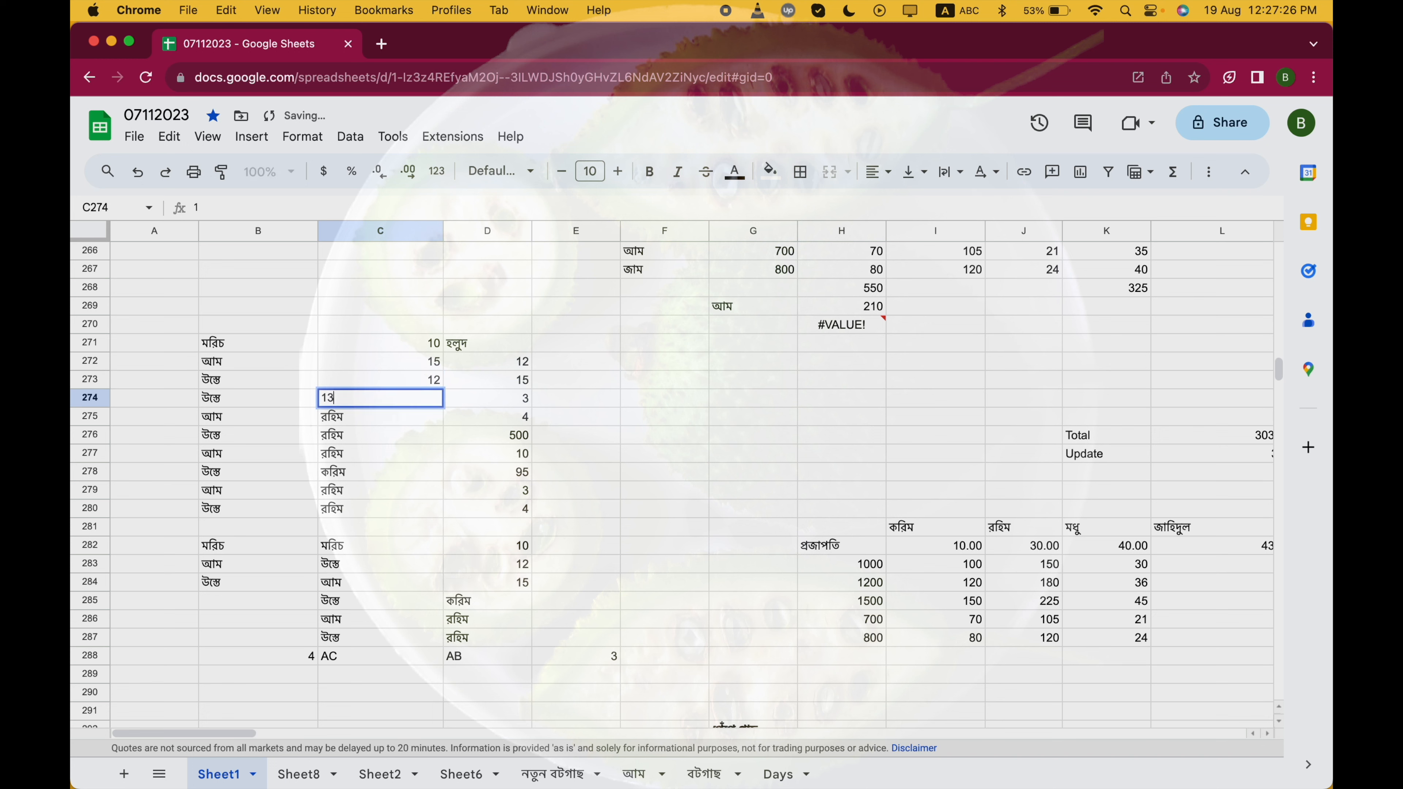
pyautogui.press('Return')
pyautogui.write('14')
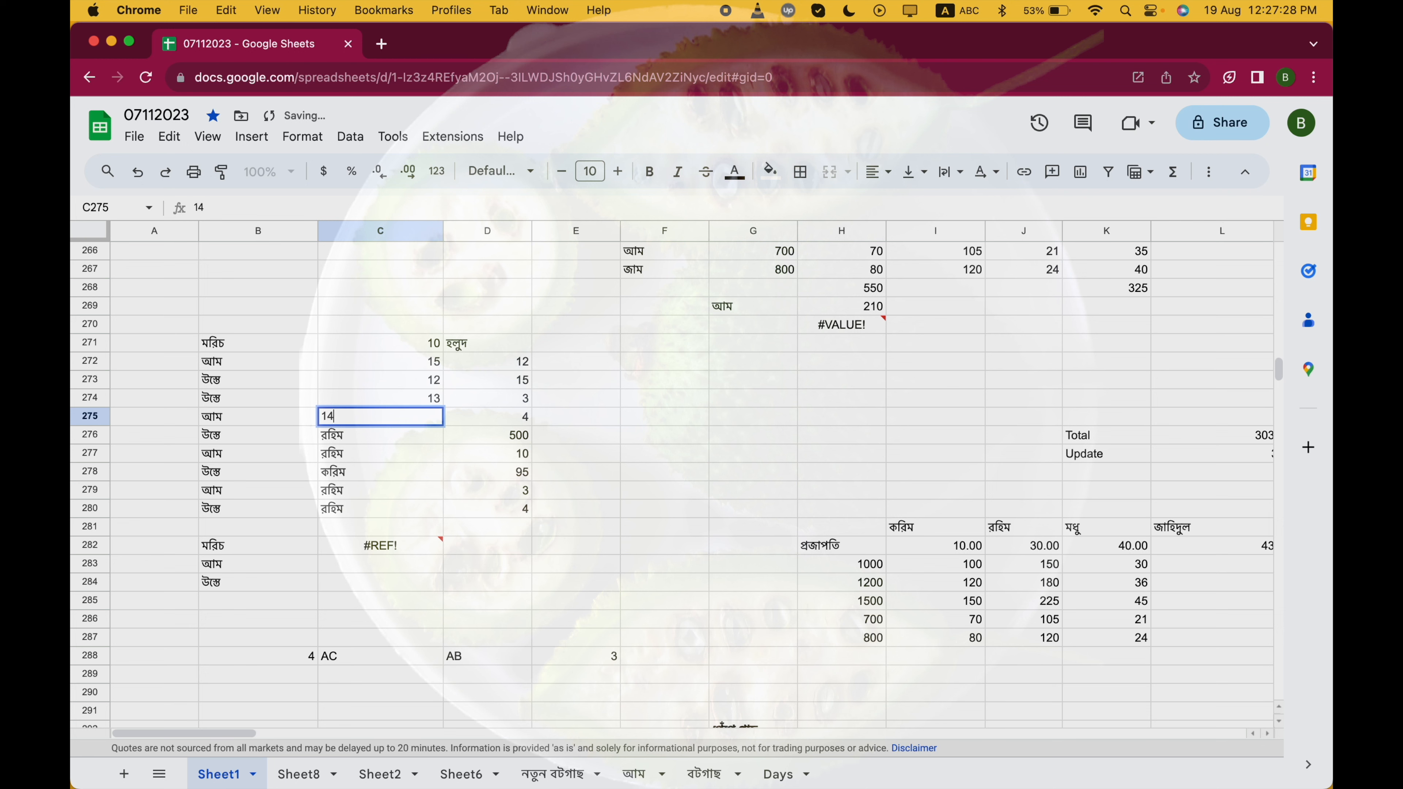
pyautogui.press('Return')
pyautogui.write('15')
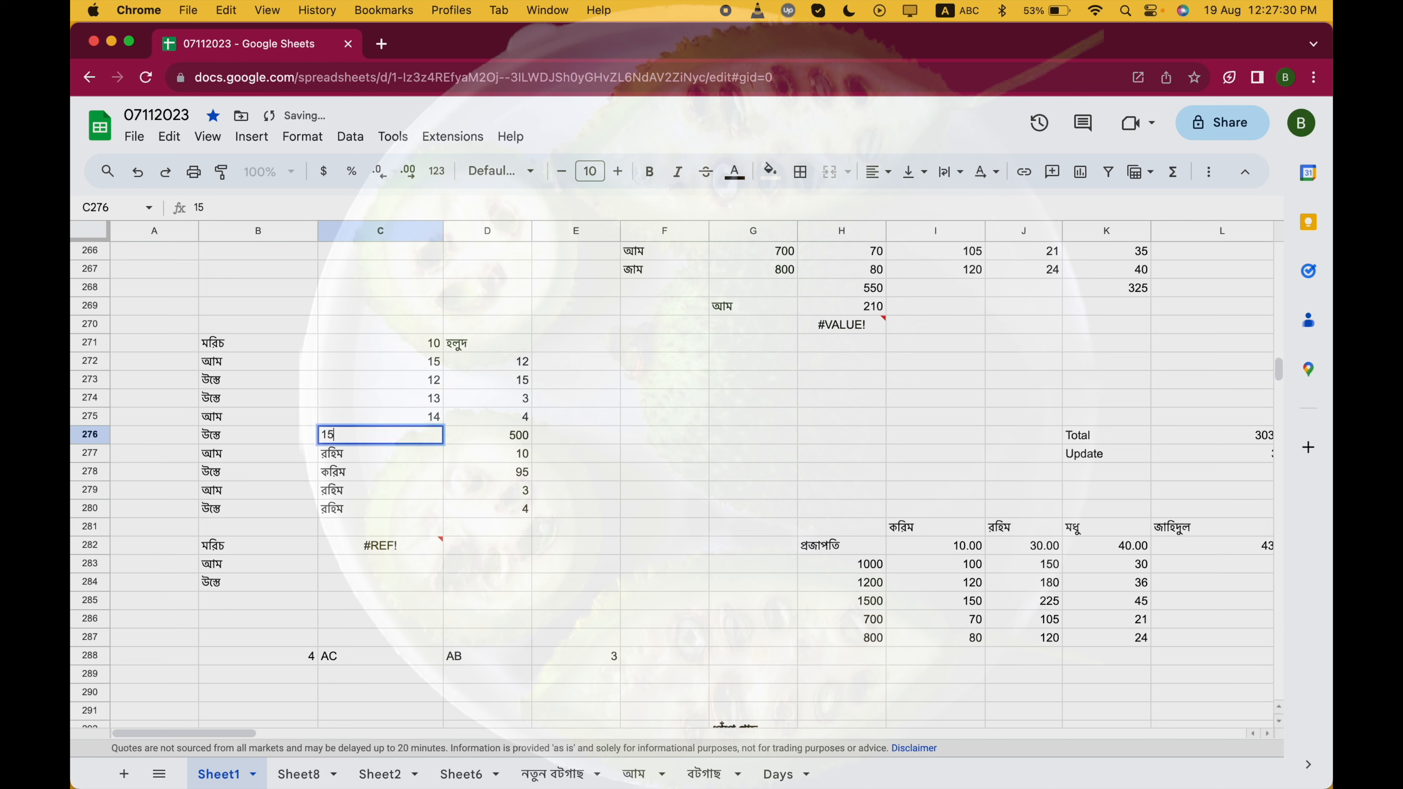
pyautogui.press('Return')
pyautogui.write('16')
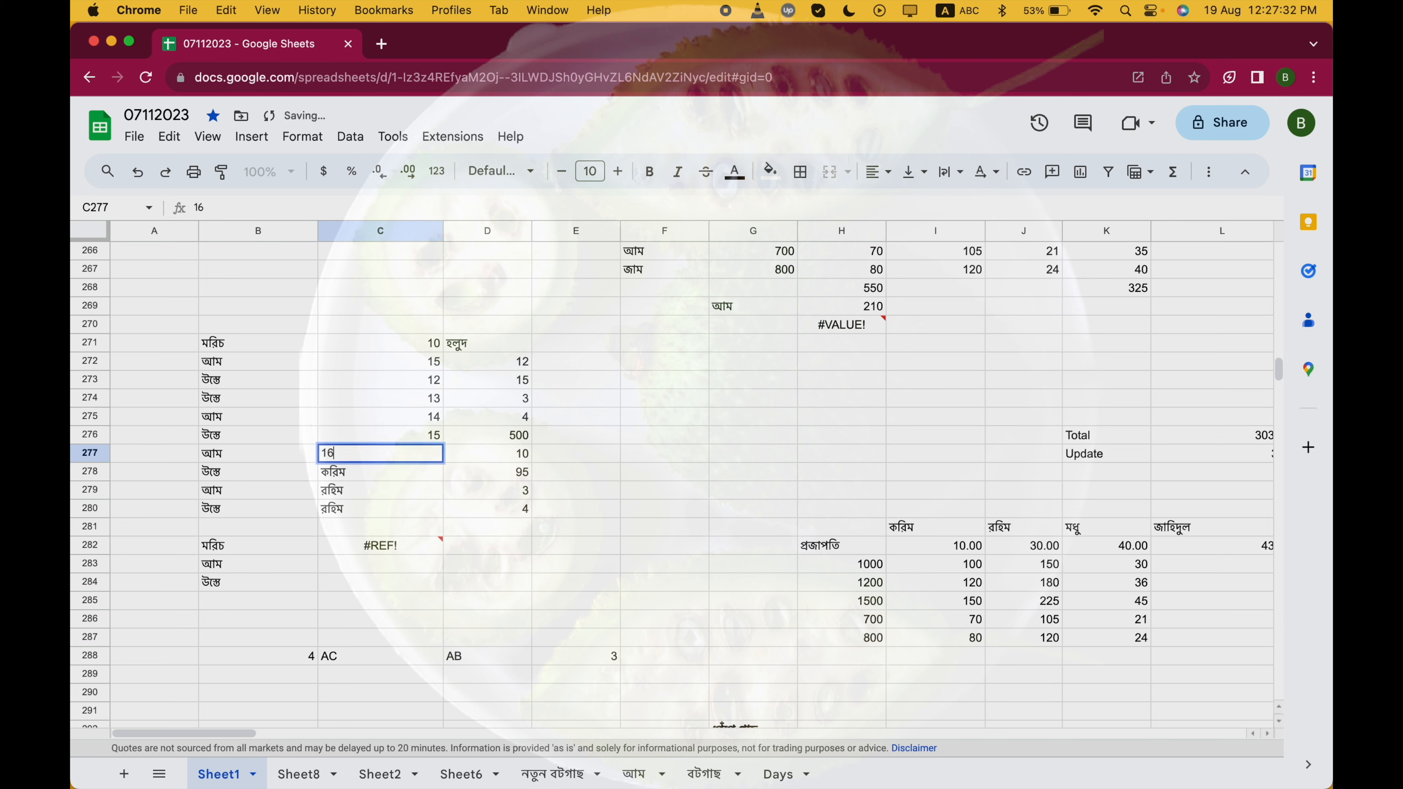
pyautogui.press('Return')
pyautogui.write('17')
pyautogui.press('Return')
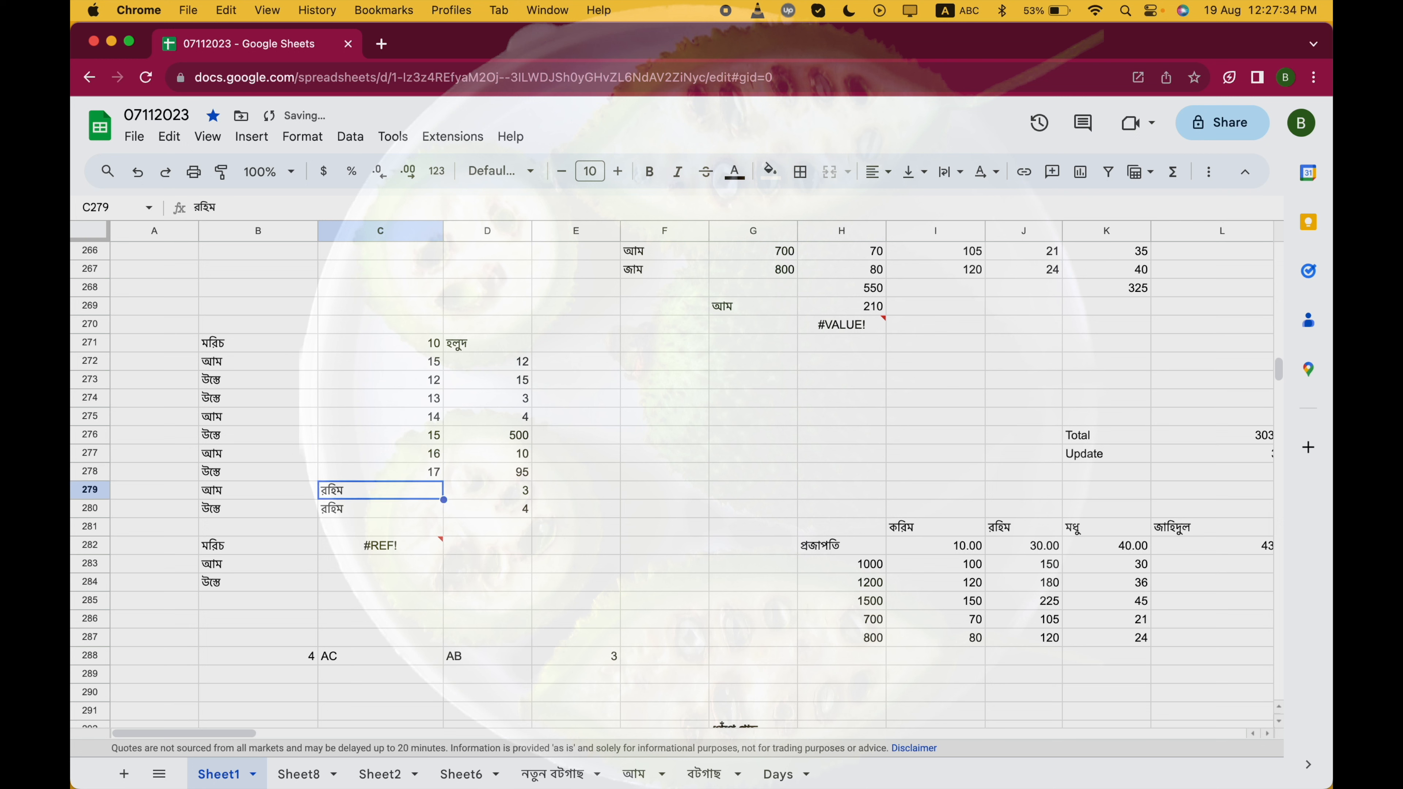
pyautogui.write('18')
pyautogui.press('Return')
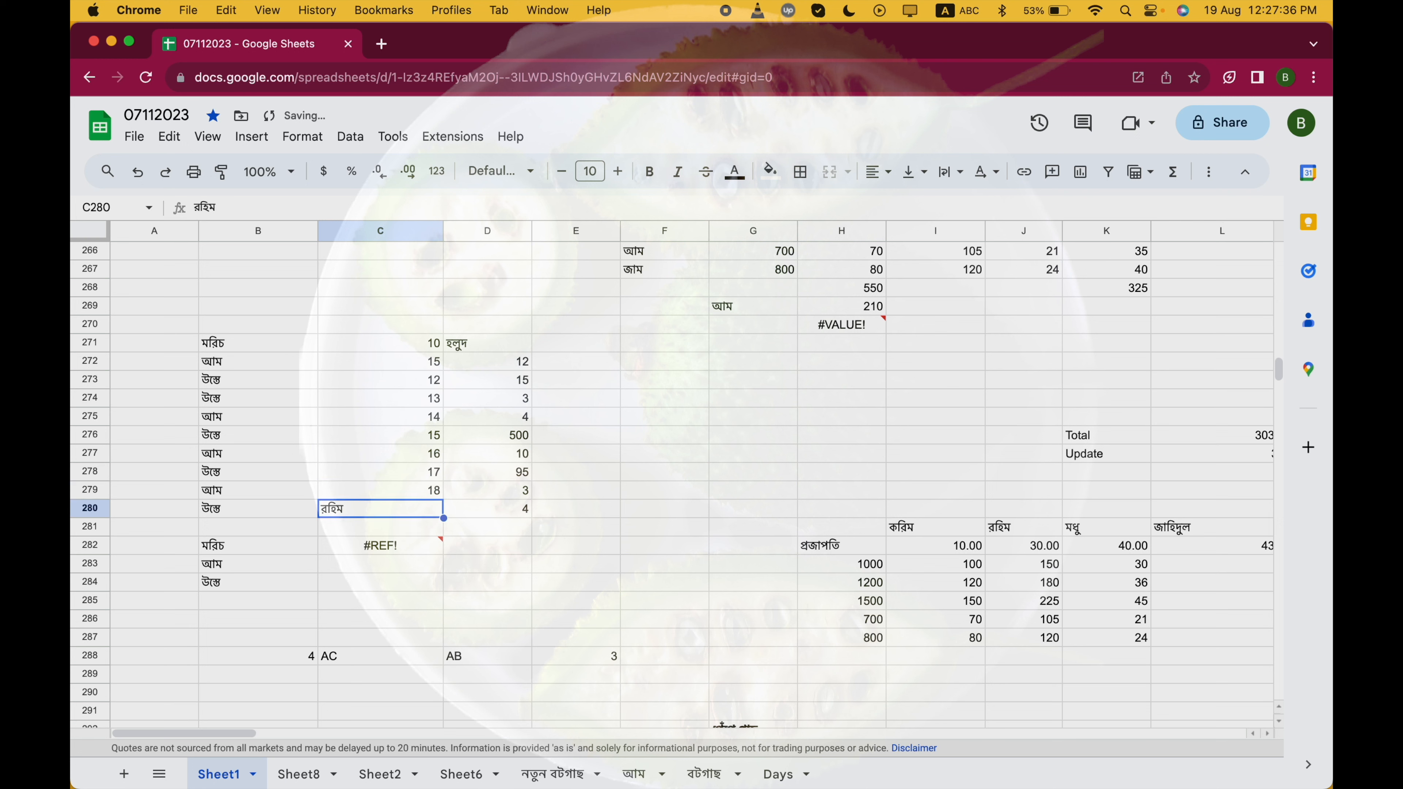
pyautogui.write('2')
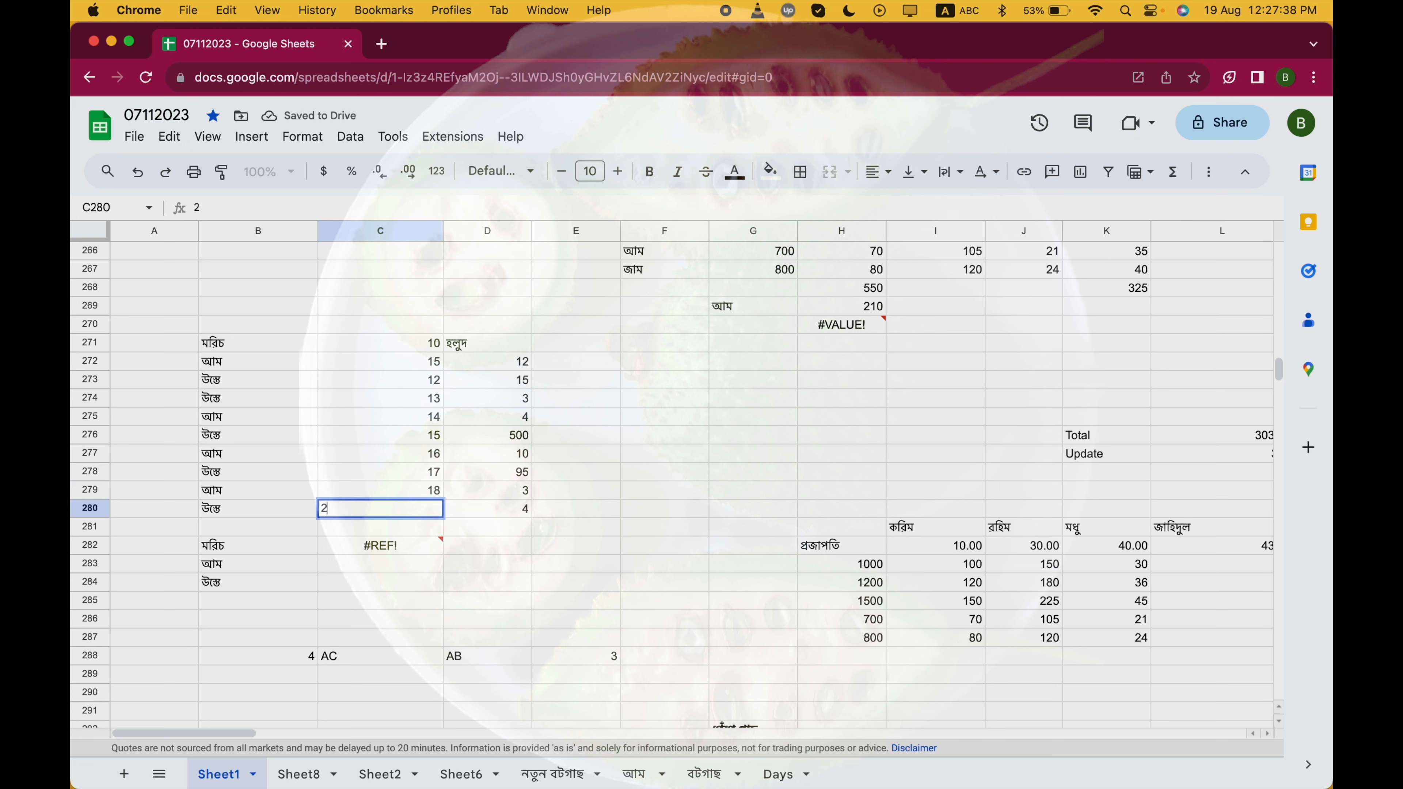
pyautogui.press('Return')
# Clear the text entries in C288 and D288 to make room for the array output of the formula in C282
pyautogui.click(380, 545)
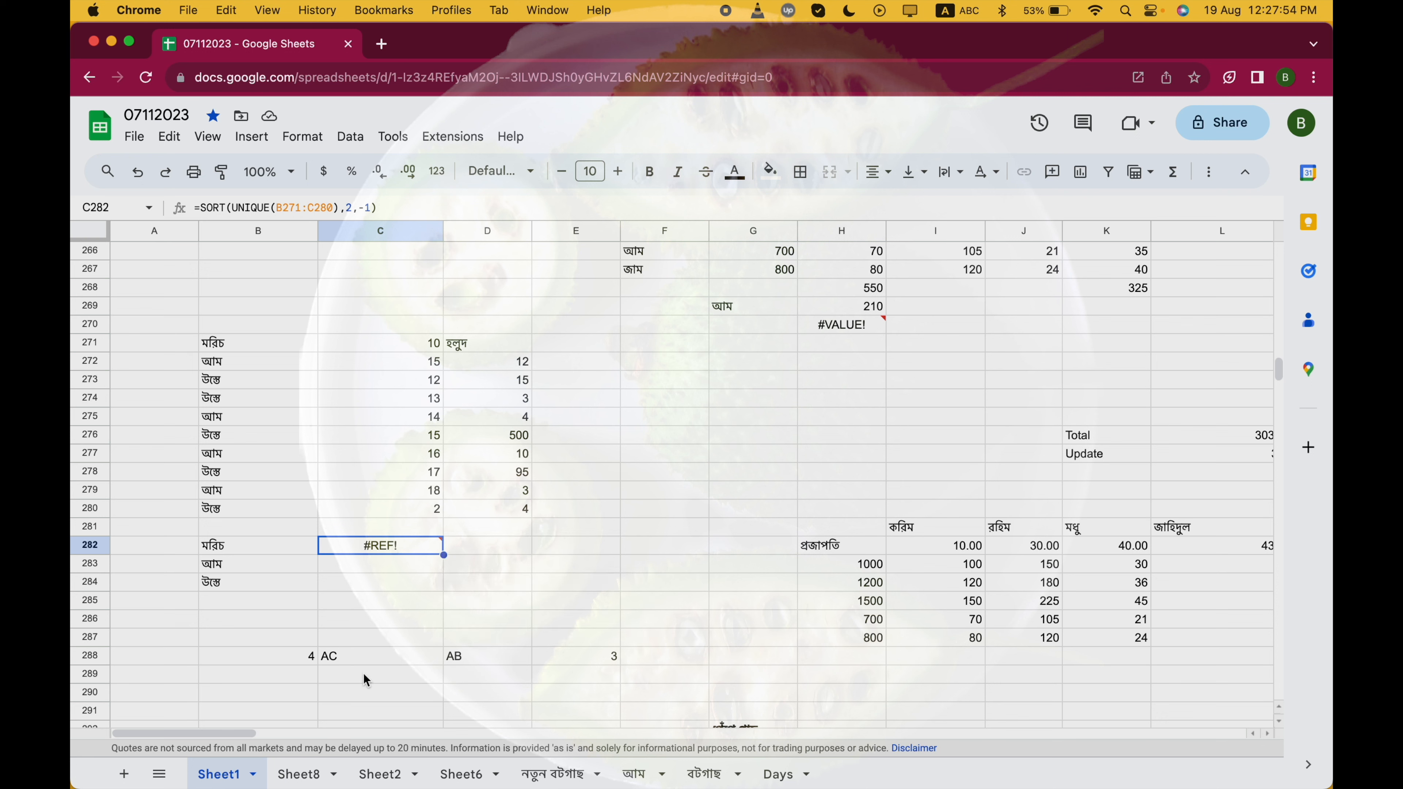
pyautogui.click(422, 402)
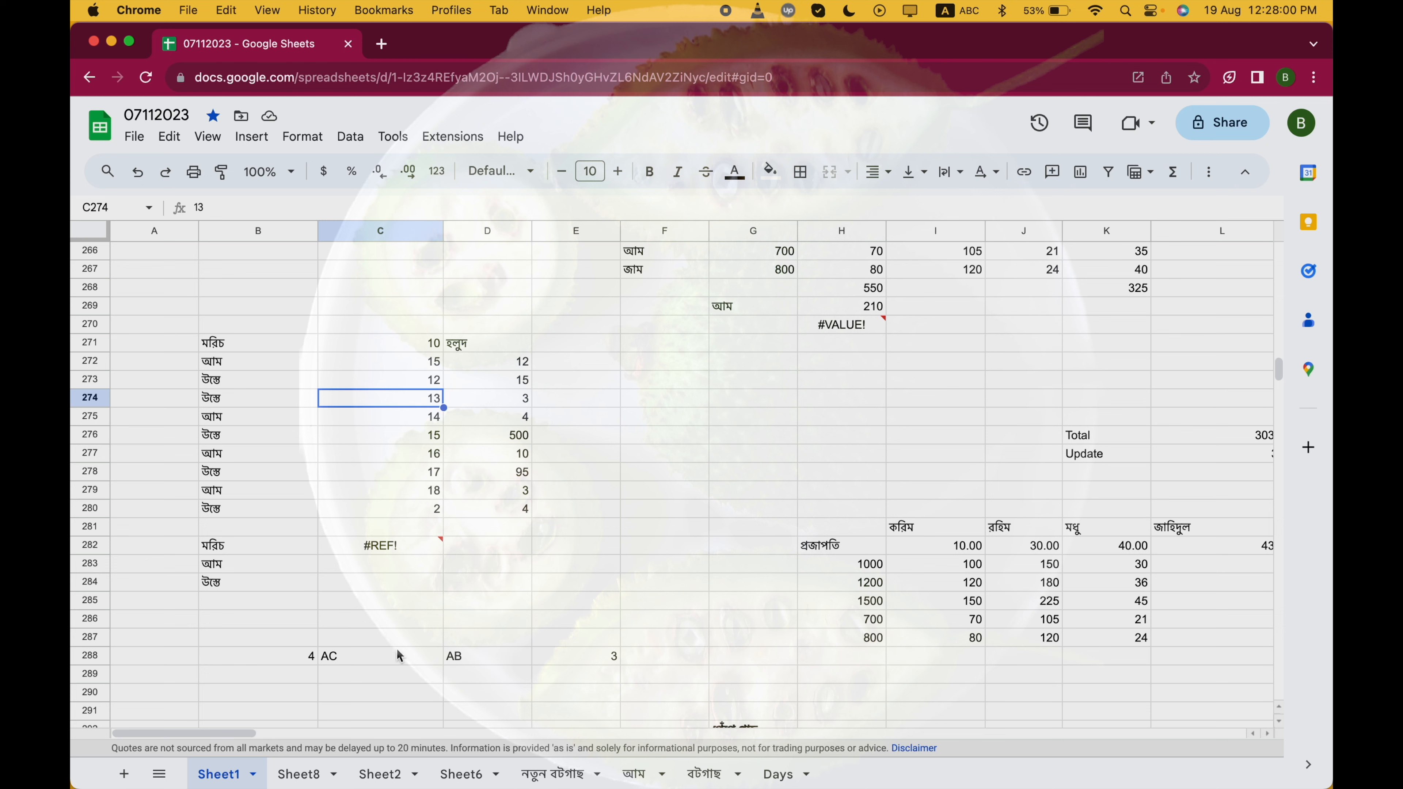
pyautogui.click(364, 660)
pyautogui.press('BackSpace')
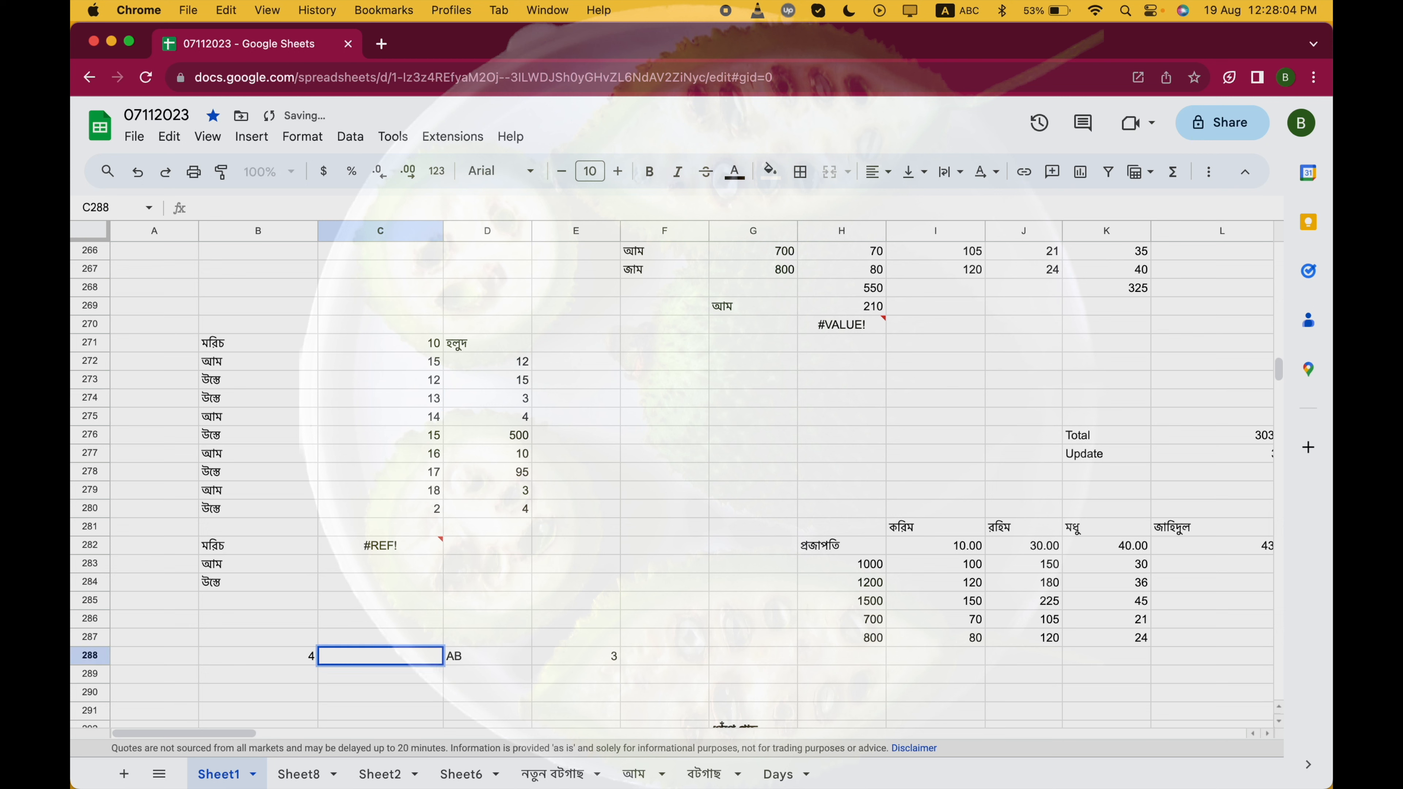
pyautogui.press('Down')
pyautogui.click(380, 548)
pyautogui.doubleClick(387, 546)
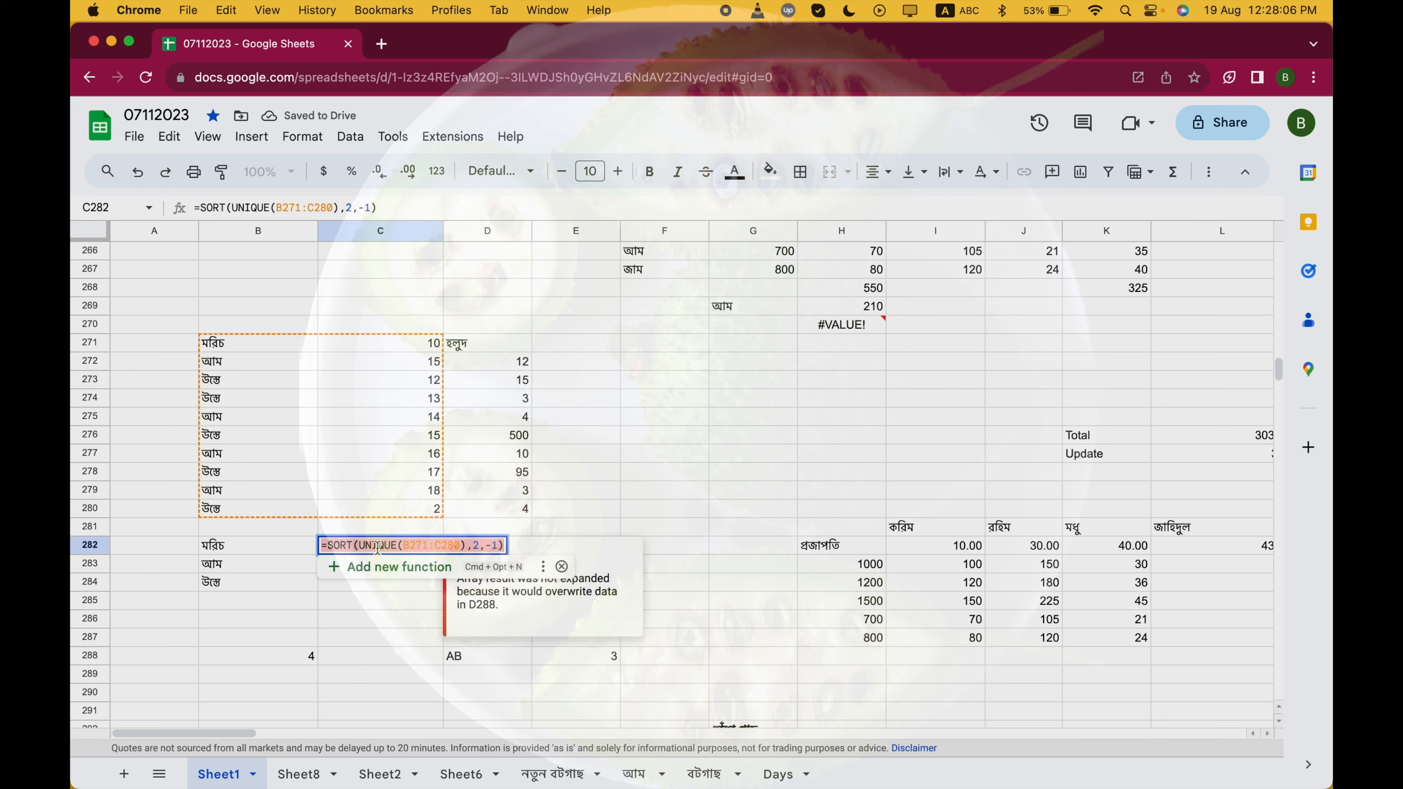
pyautogui.press('Escape')
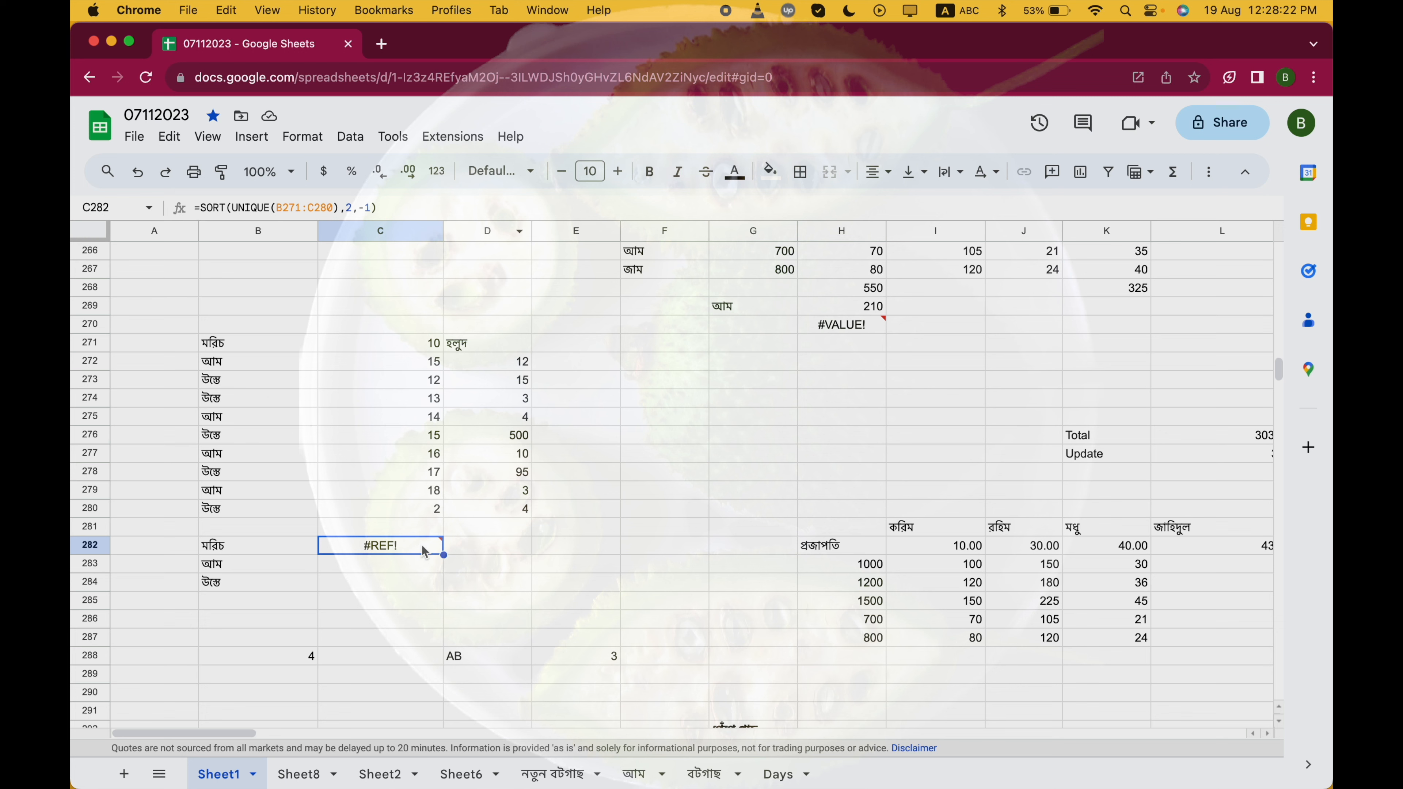
pyautogui.click(468, 667)
pyautogui.press('Delete')
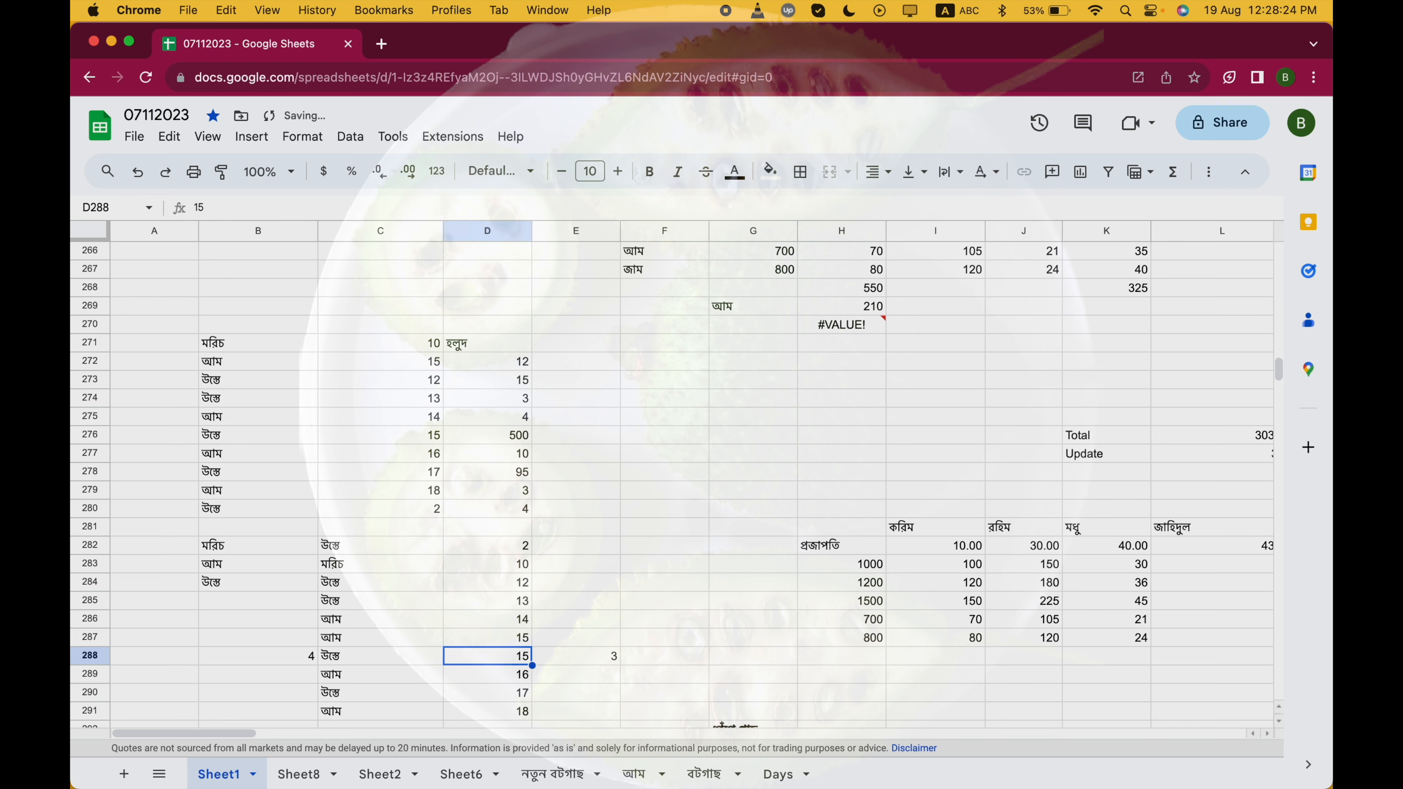
# Change the sort order argument in C282 so the formula reads =SORT(UNIQUE(B271:C280),2,FALSE)
pyautogui.scroll(-1, 456, 717)
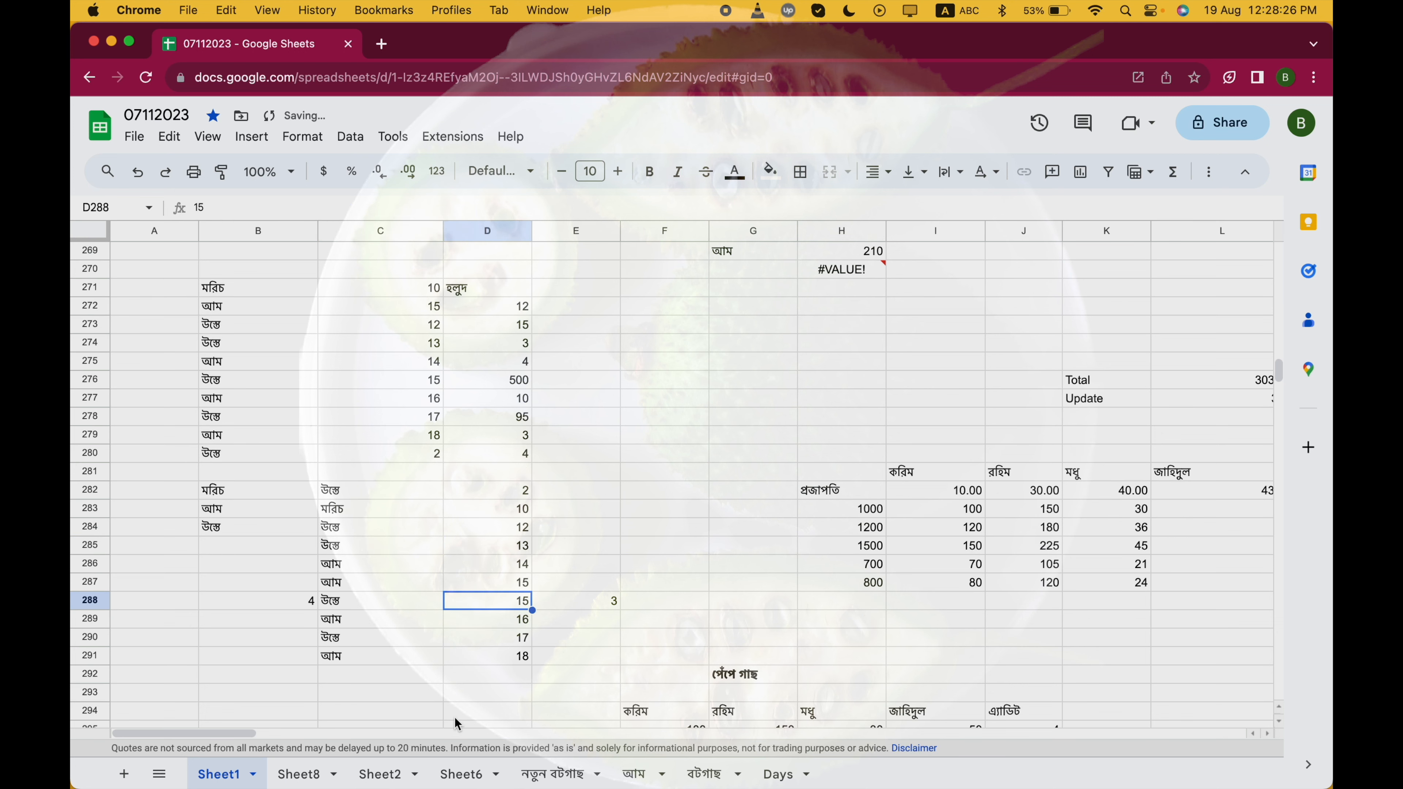
pyautogui.click(366, 495)
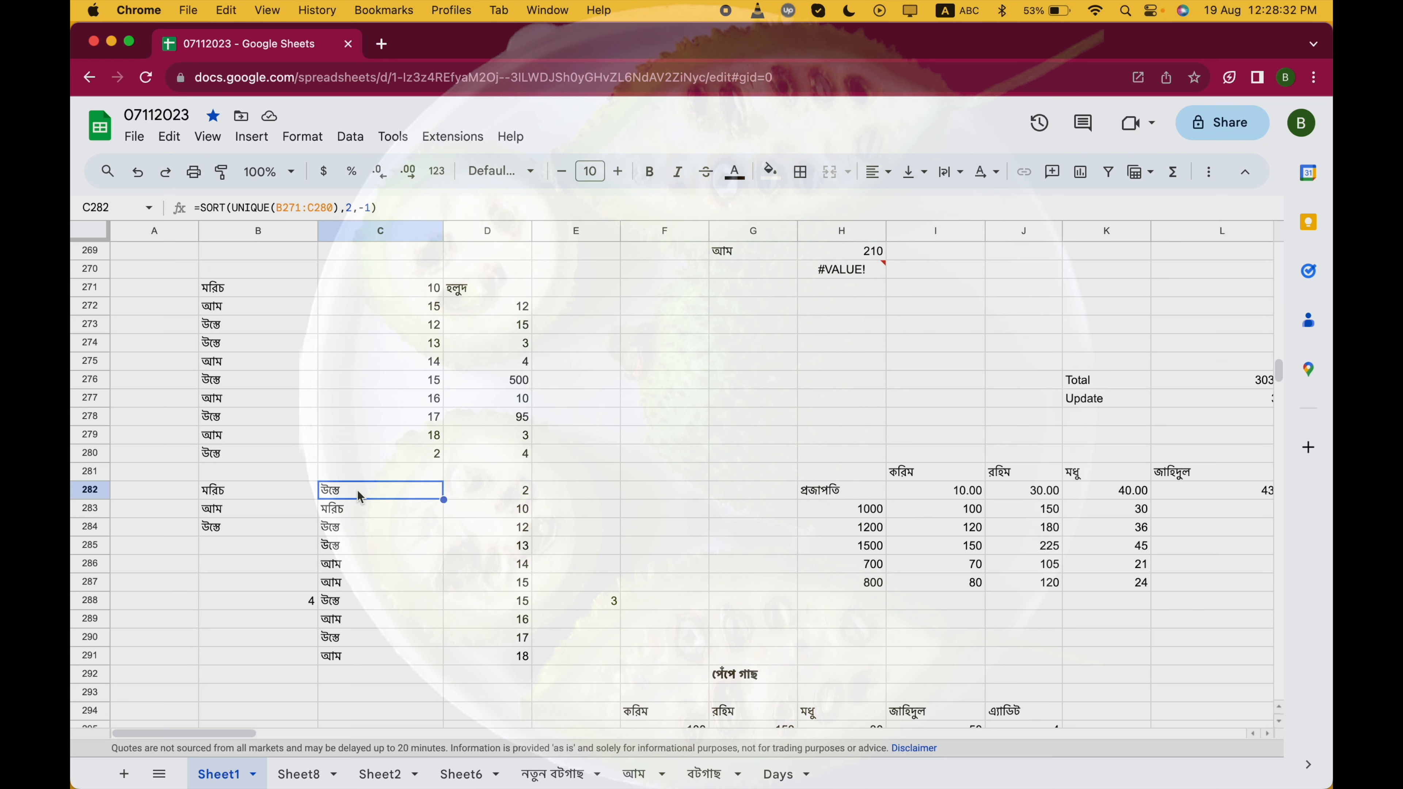
pyautogui.doubleClick(357, 490)
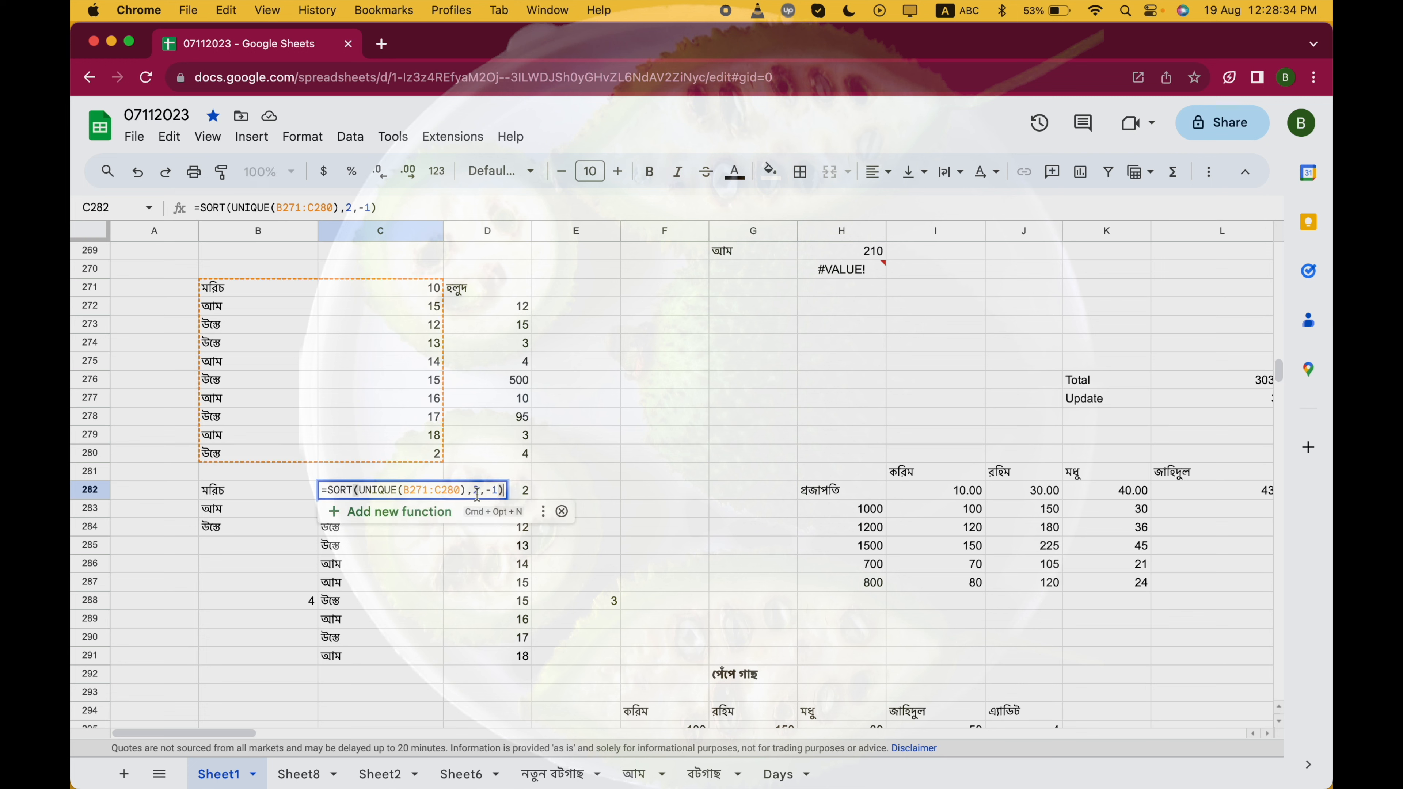
pyautogui.click(474, 492)
pyautogui.click(497, 491)
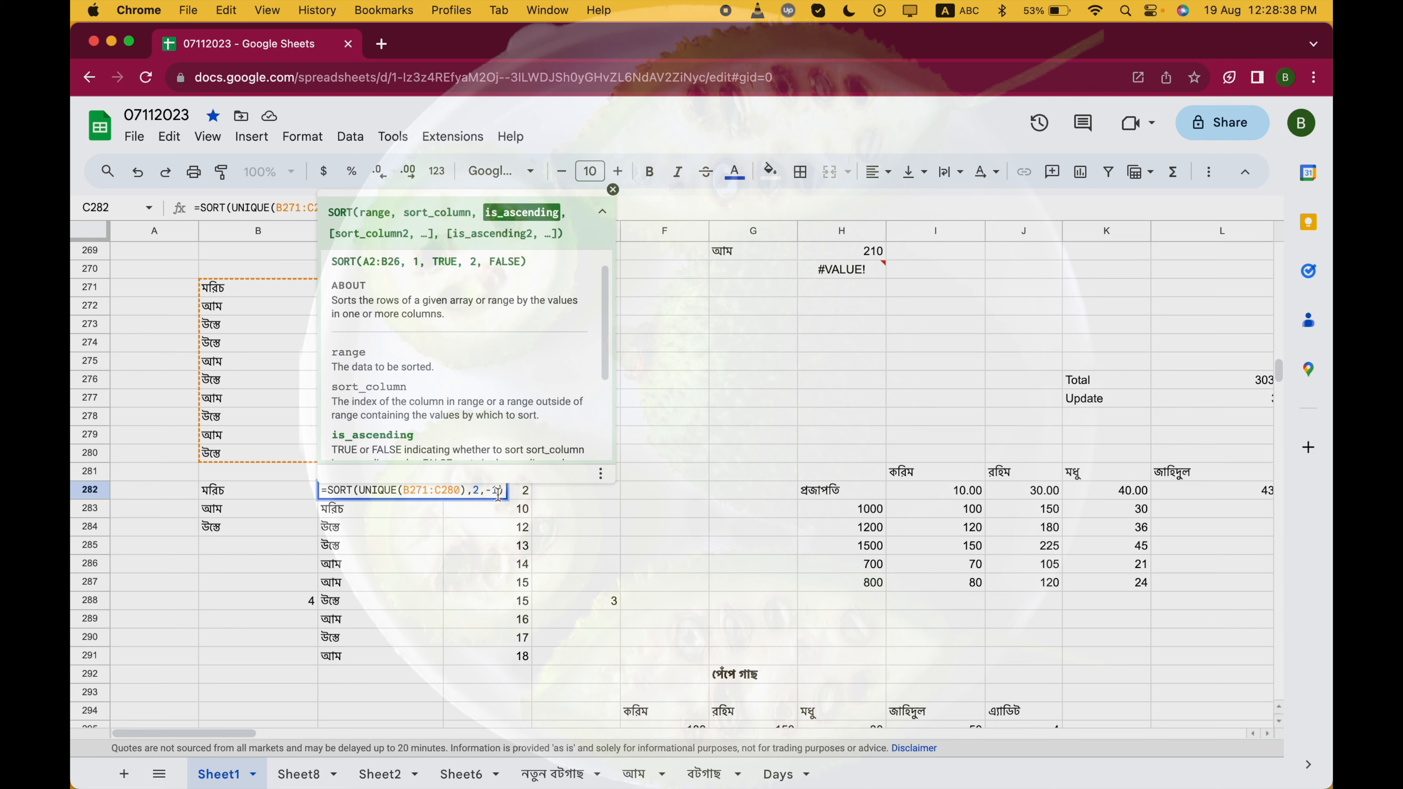
pyautogui.press('BackSpace')
pyautogui.press('BackSpace')
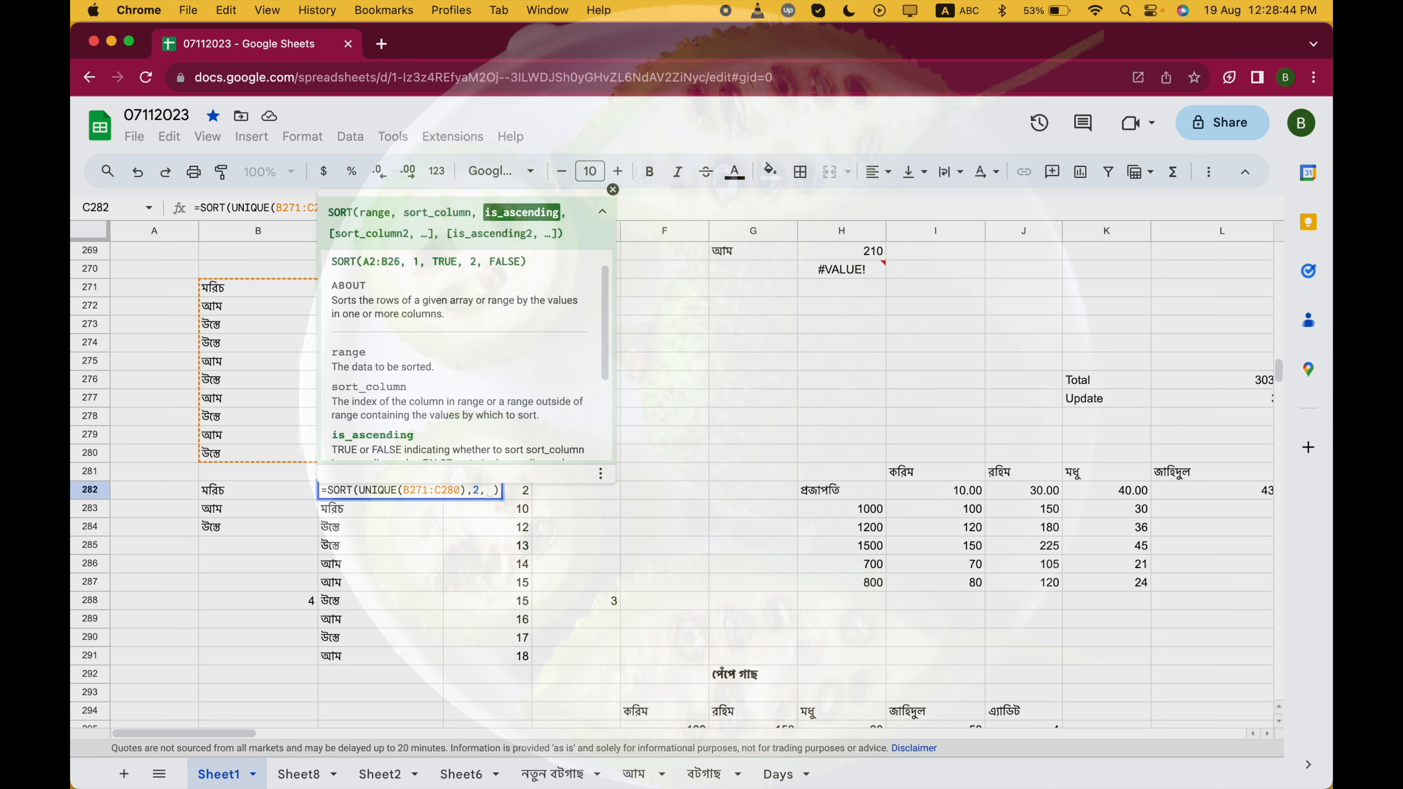
pyautogui.write('fla')
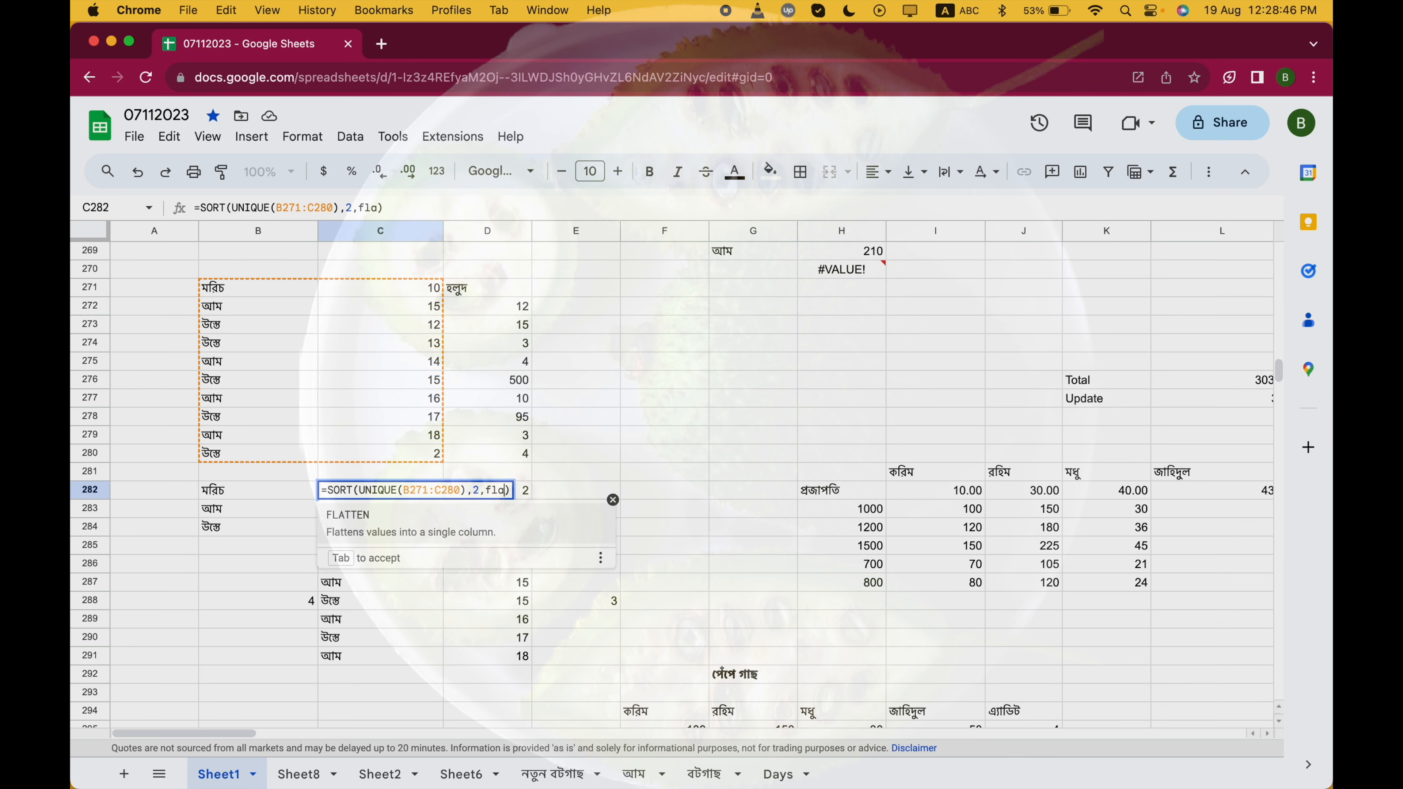
pyautogui.press('BackSpace')
pyautogui.press('BackSpace')
pyautogui.write('a')
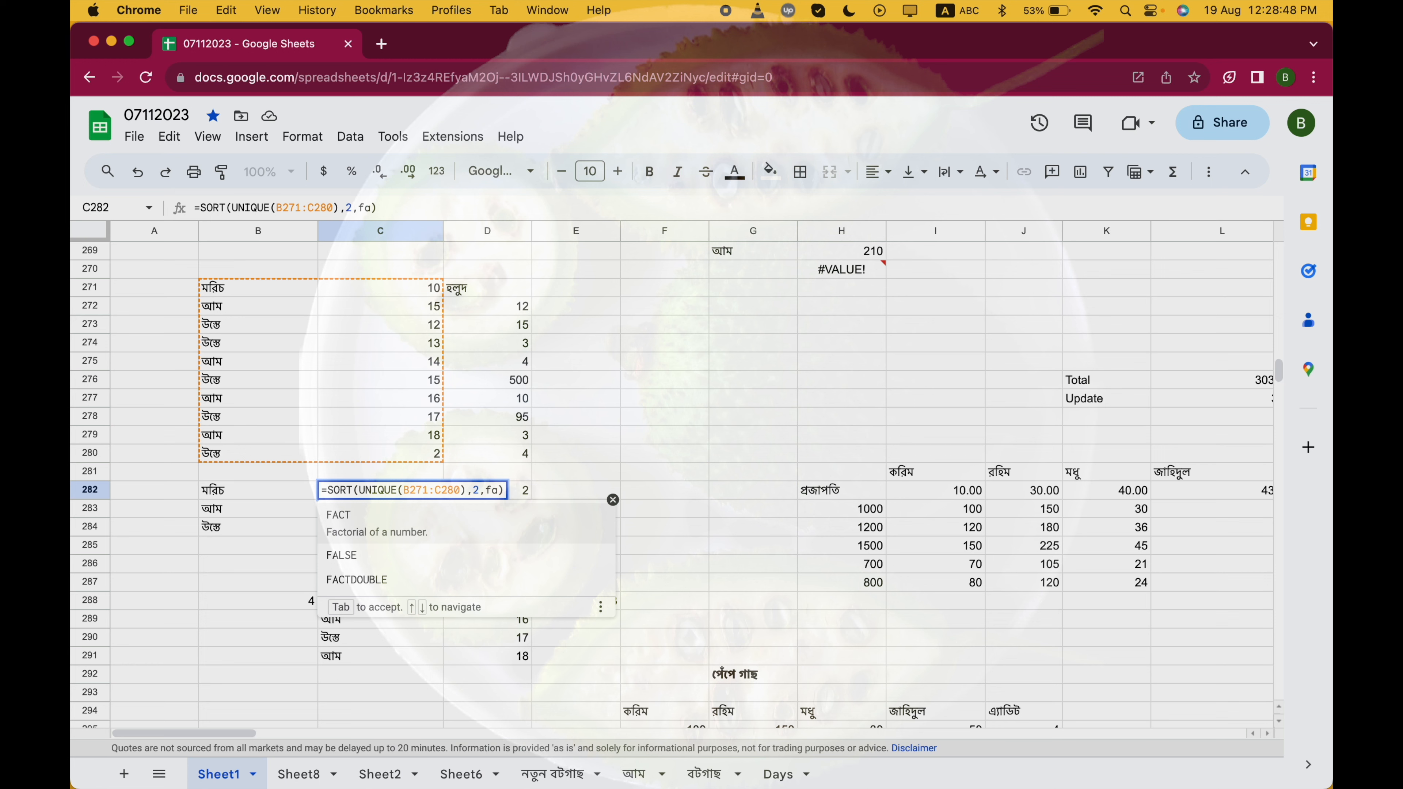
pyautogui.write('l')
pyautogui.press('Tab')
pyautogui.press('BackSpace')
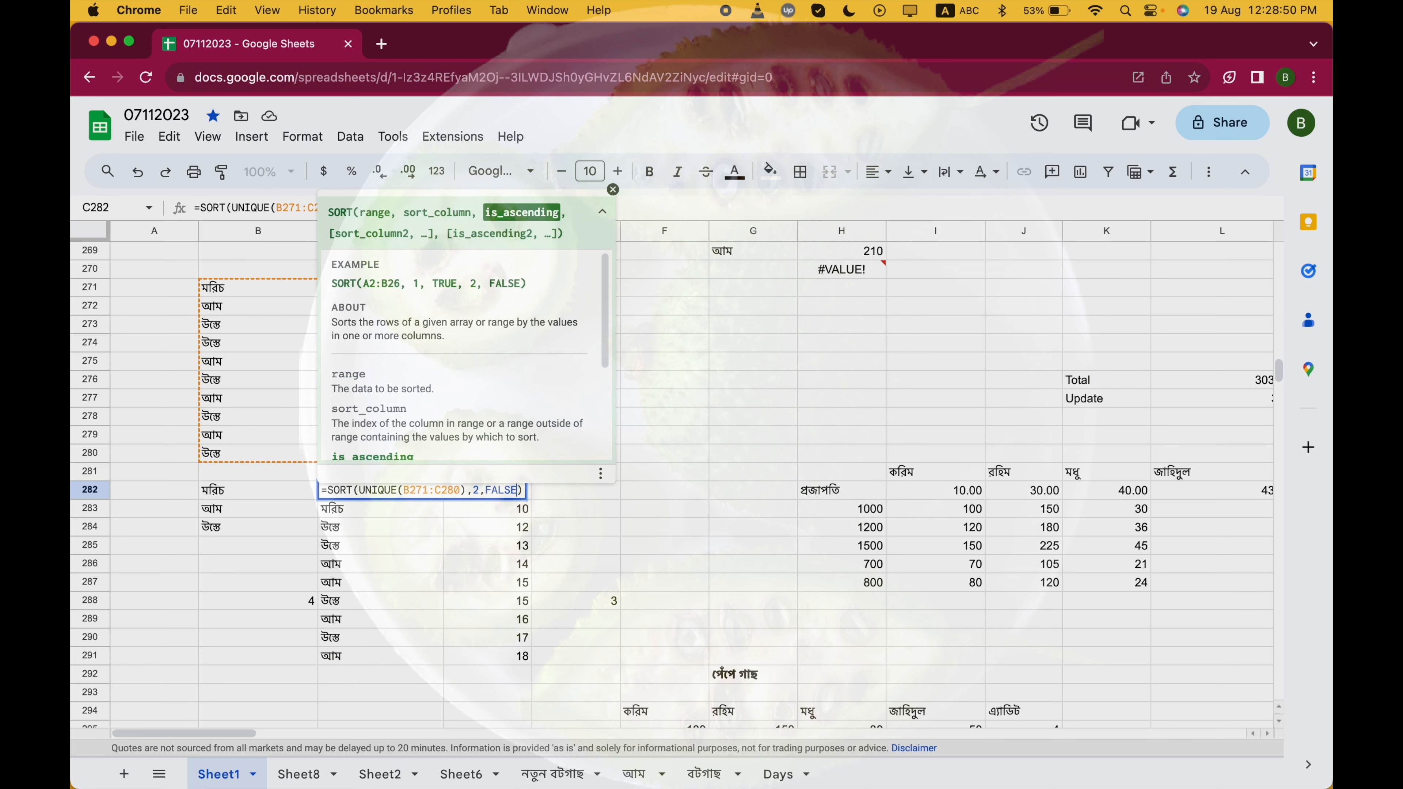
pyautogui.press('Return')
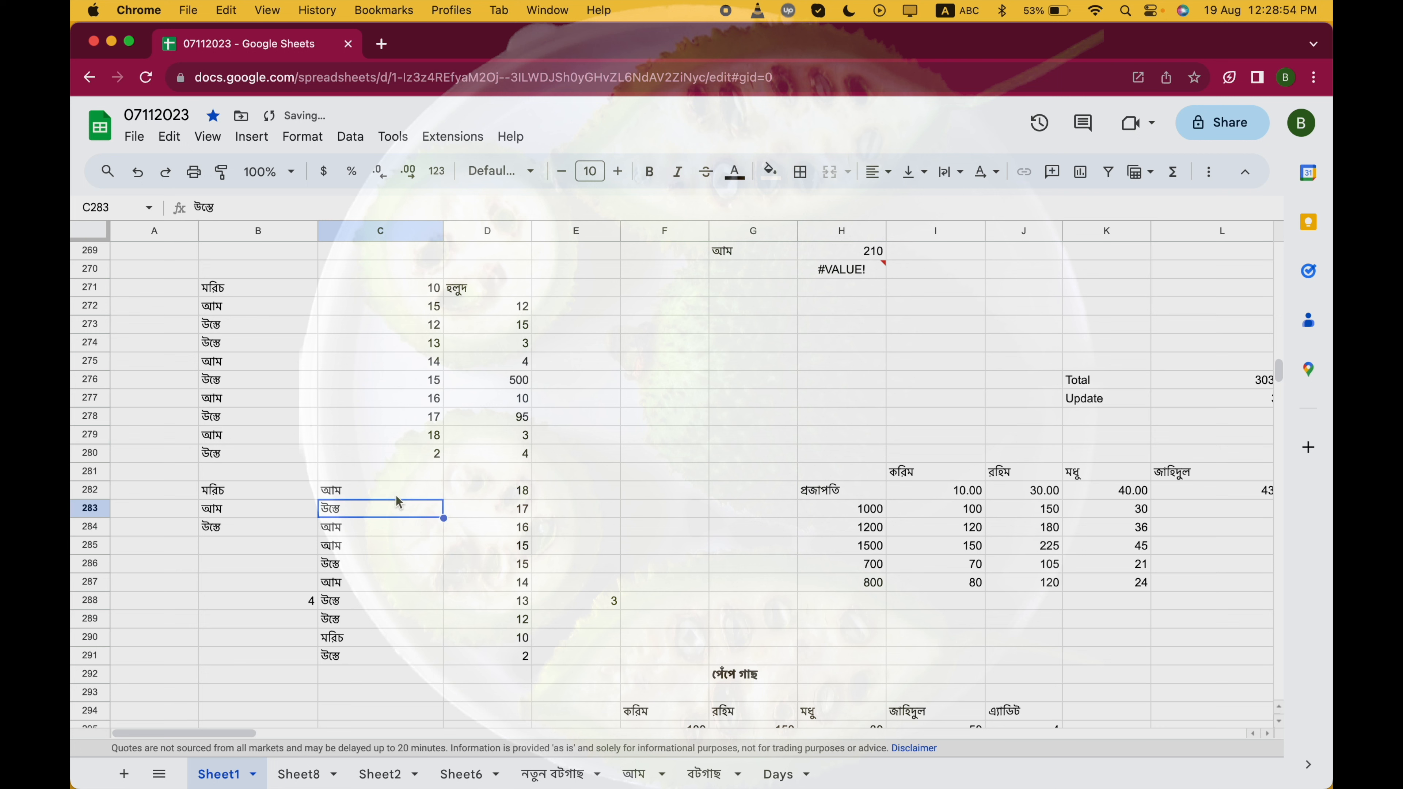
# Empty the sort order argument in C282 so the formula reads =SORT(UNIQUE(B271:C280),2,)
pyautogui.click(523, 494)
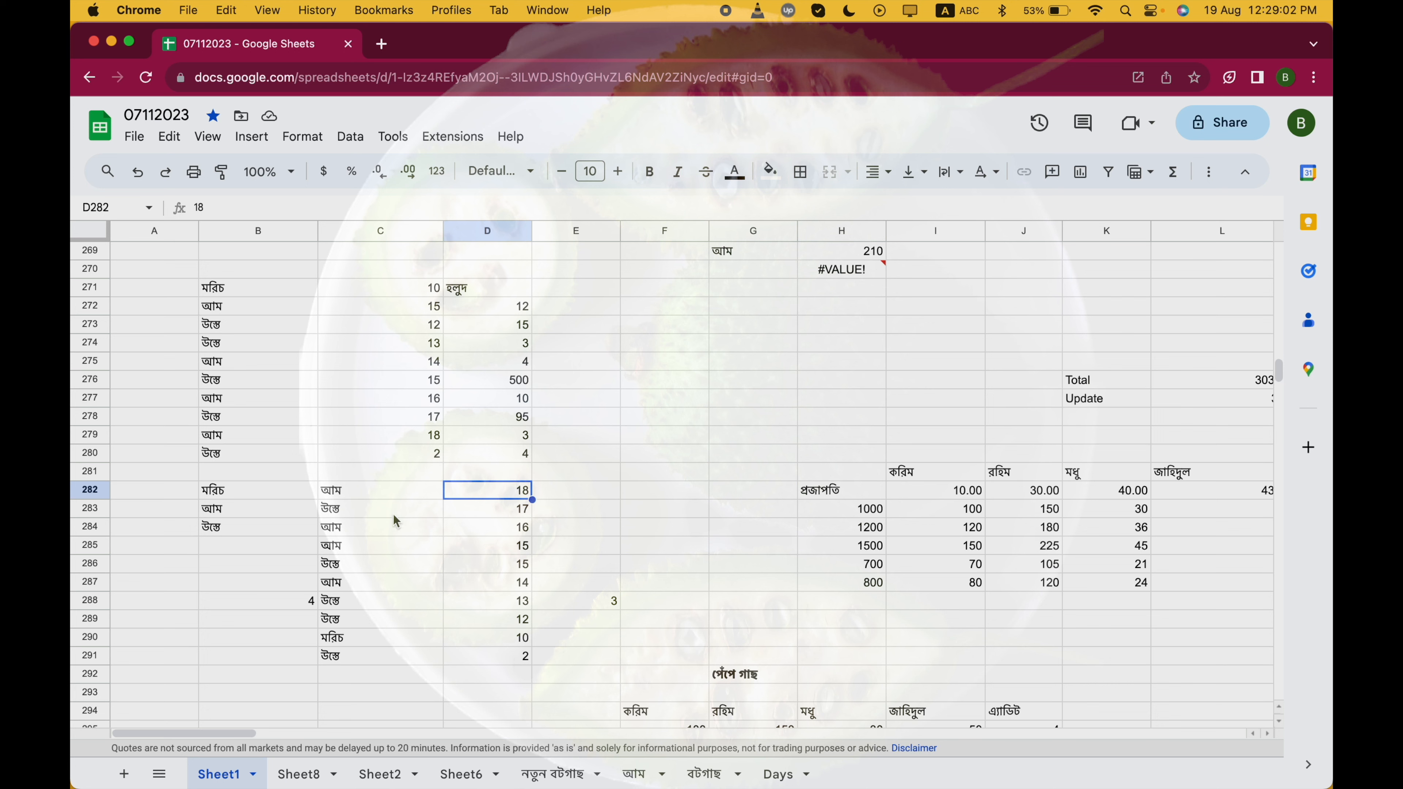
pyautogui.scroll(1, 394, 520)
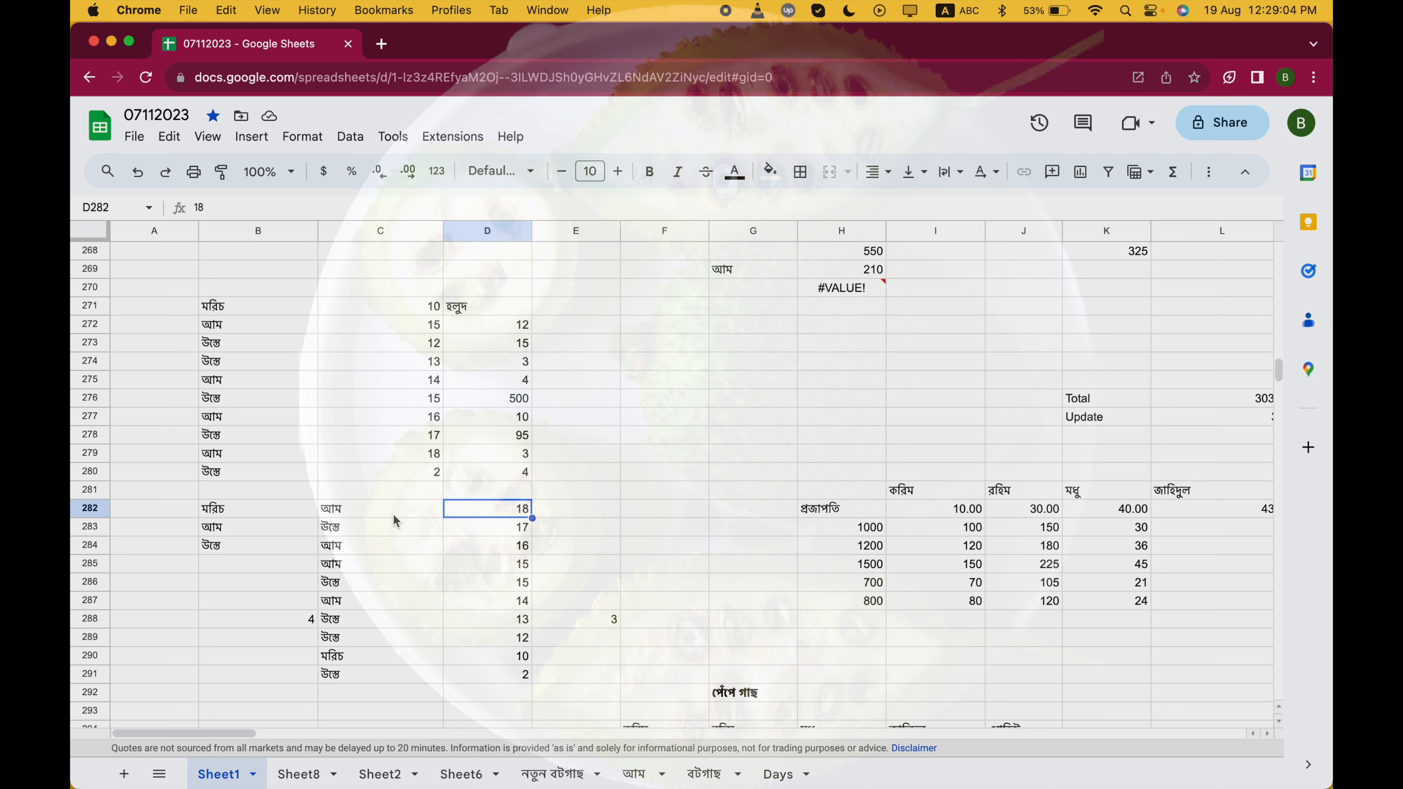
pyautogui.click(376, 515)
pyautogui.doubleClick(378, 511)
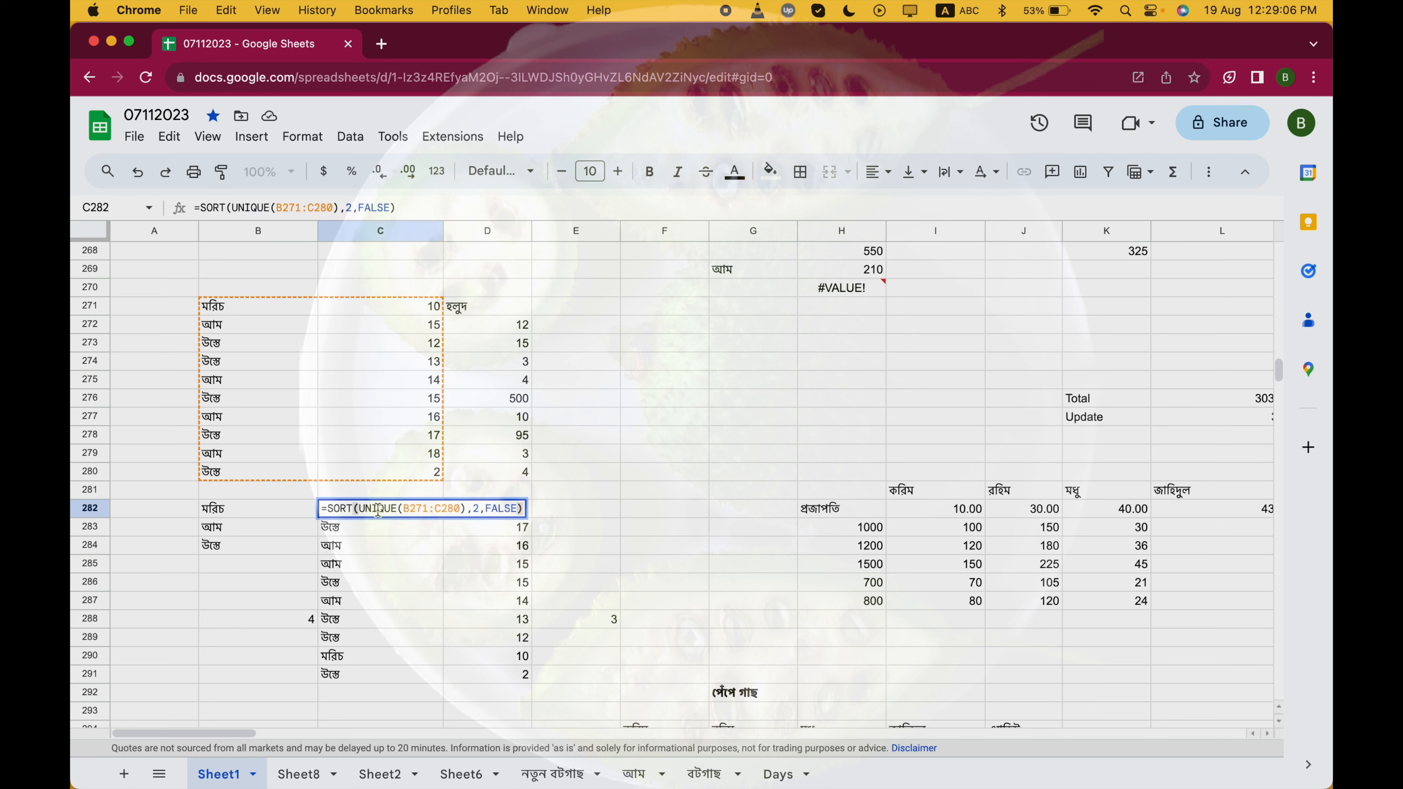
pyautogui.click(520, 509)
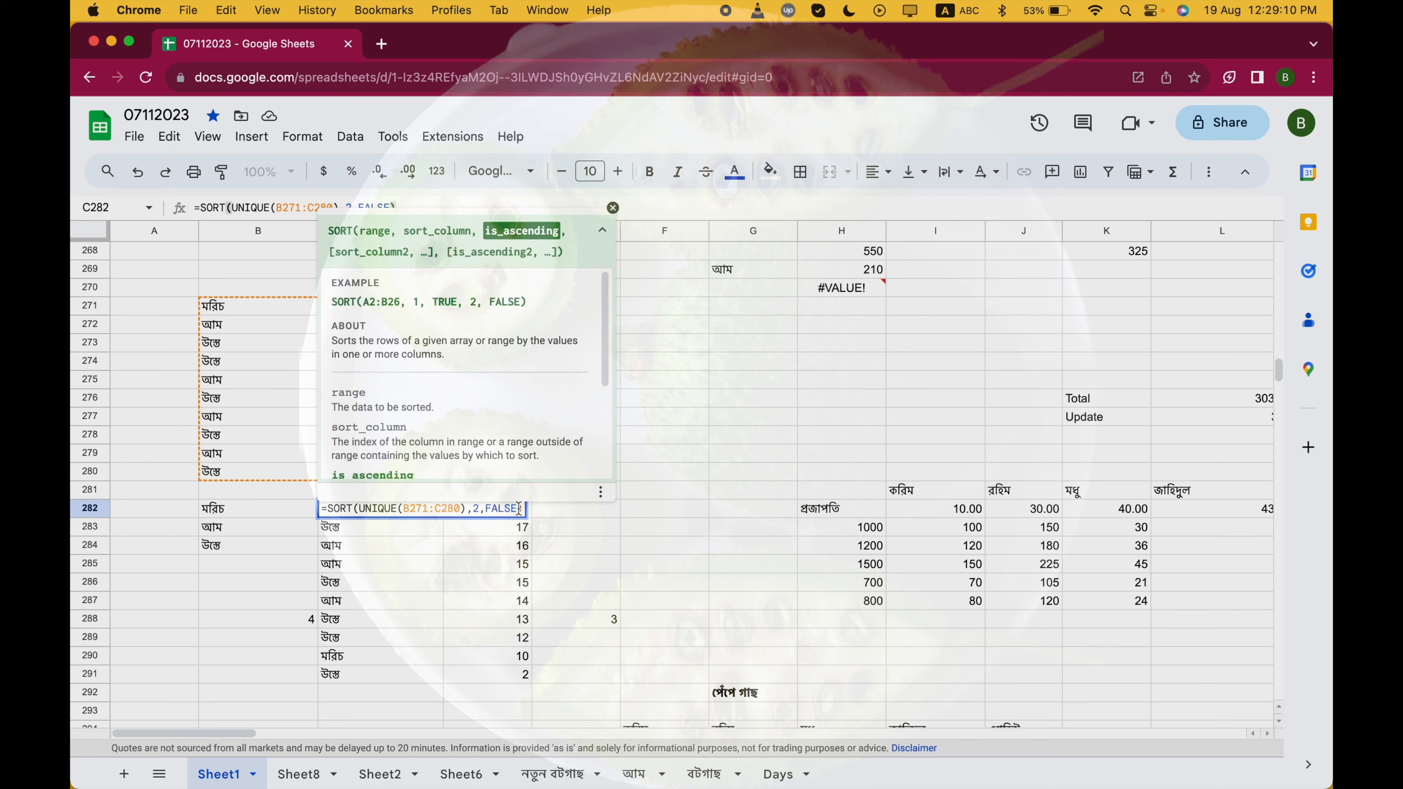
pyautogui.press('BackSpace')
pyautogui.press('BackSpace')
pyautogui.press('BackSpace')
pyautogui.press('BackSpace')
pyautogui.press('BackSpace')
pyautogui.press('BackSpace')
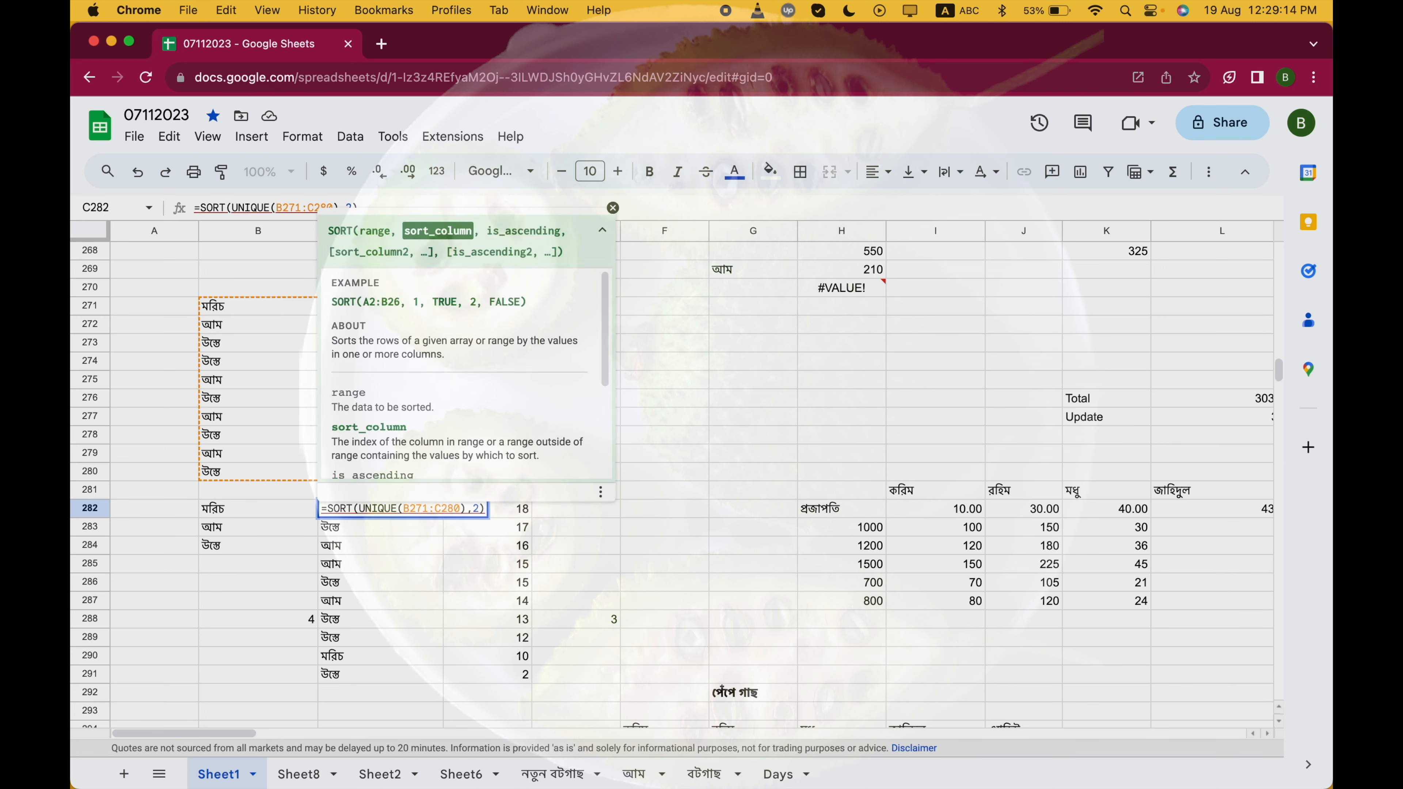
pyautogui.write(',')
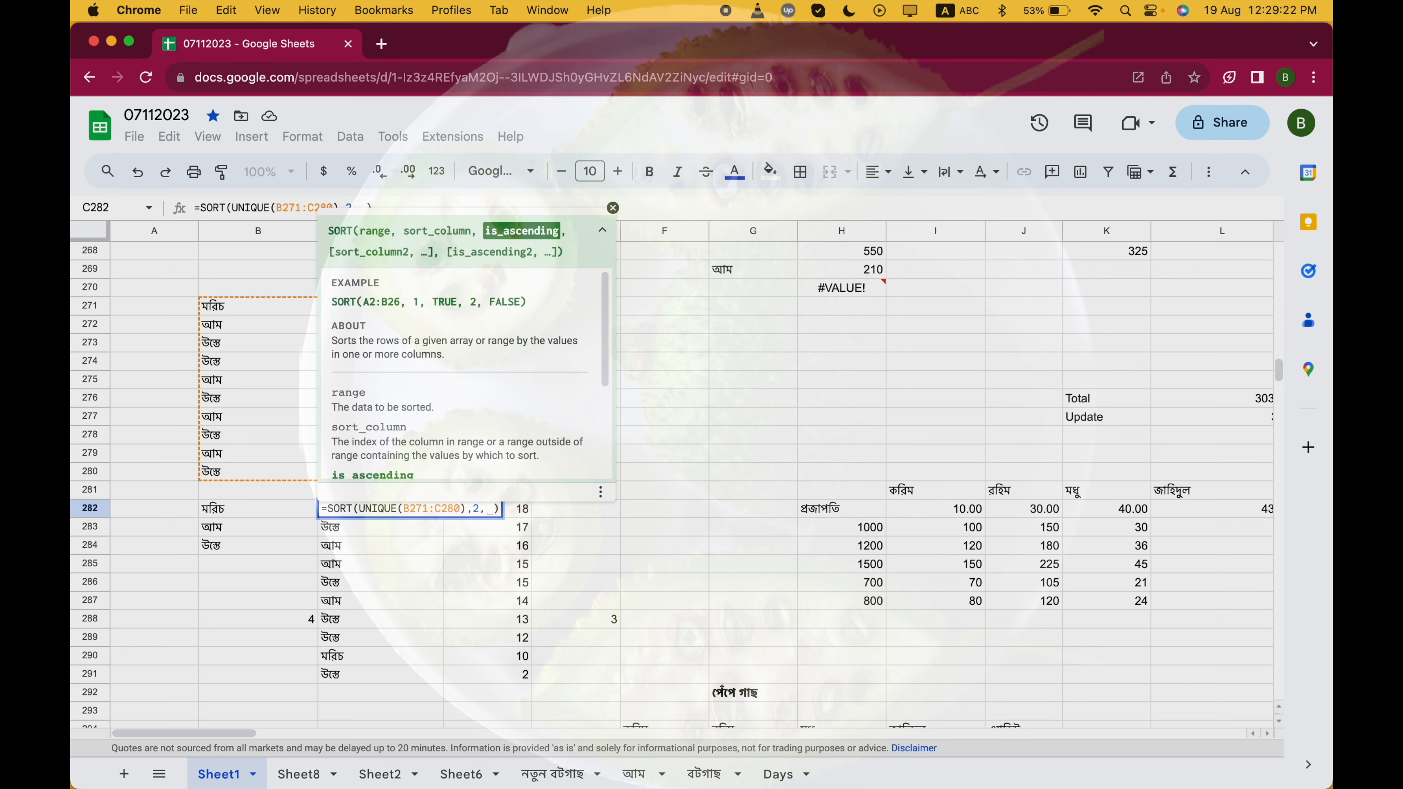
pyautogui.press('Return')
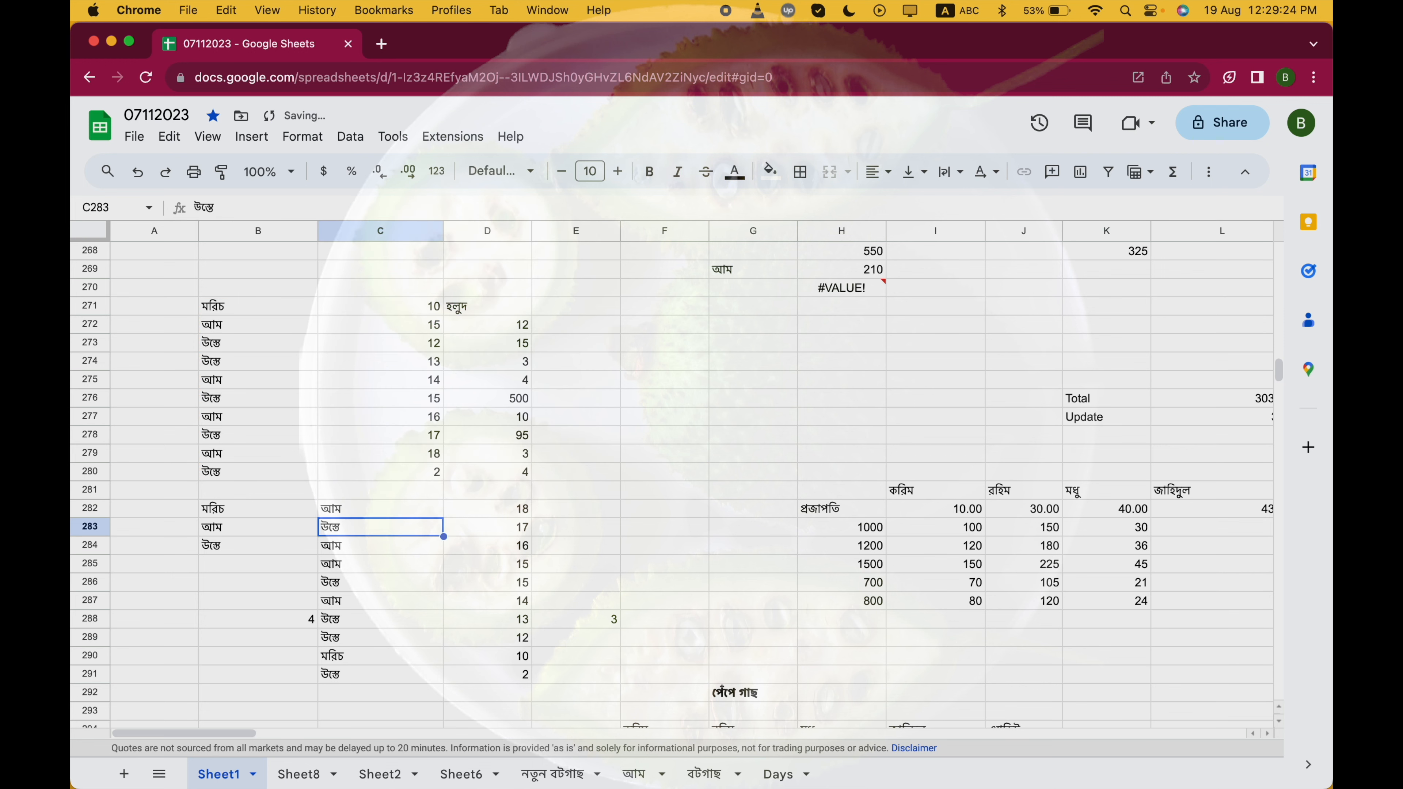
pyautogui.press('Up')
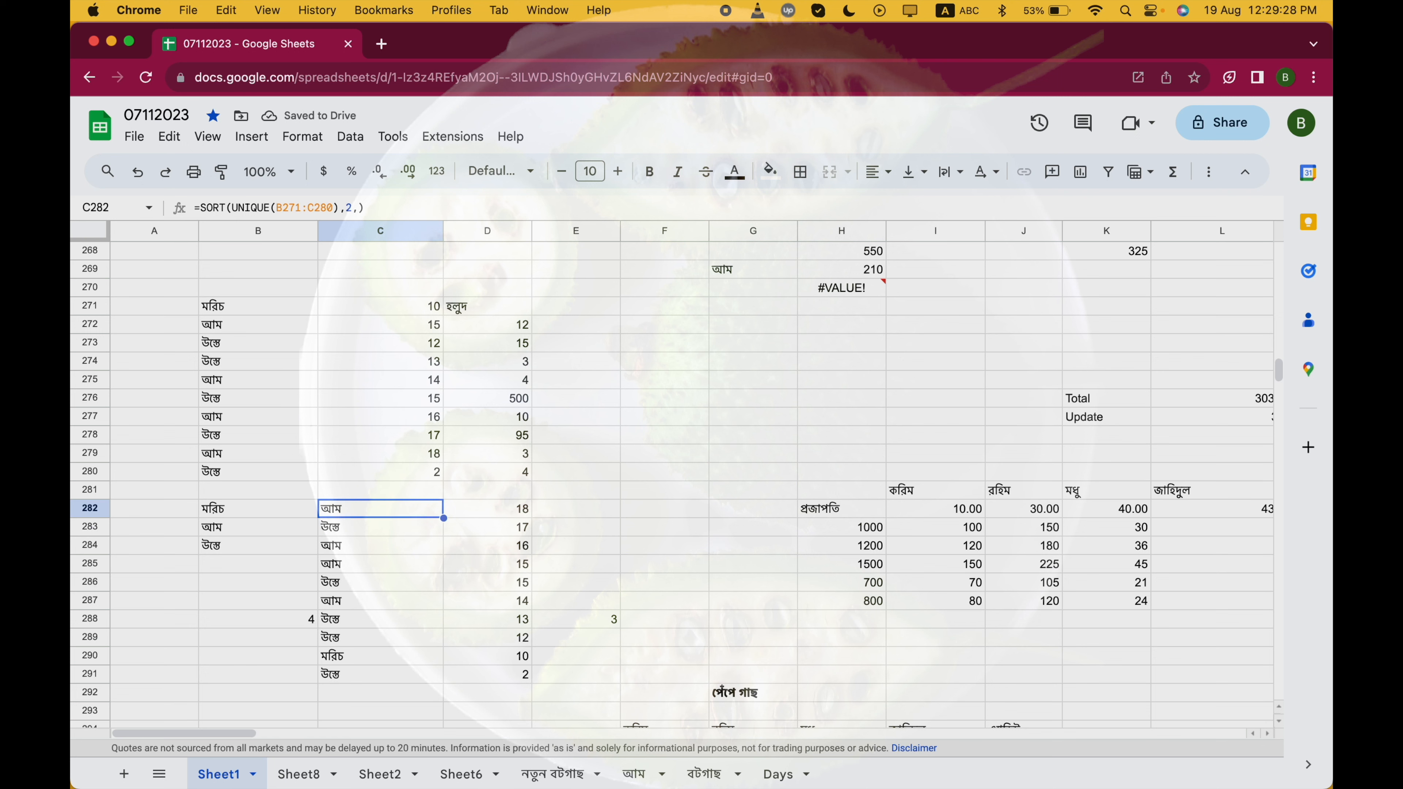
# Set the sort order argument in C282 to true so the formula reads =SORT(UNIQUE(B271:C280),2,true)
pyautogui.doubleClick(399, 506)
pyautogui.click(487, 509)
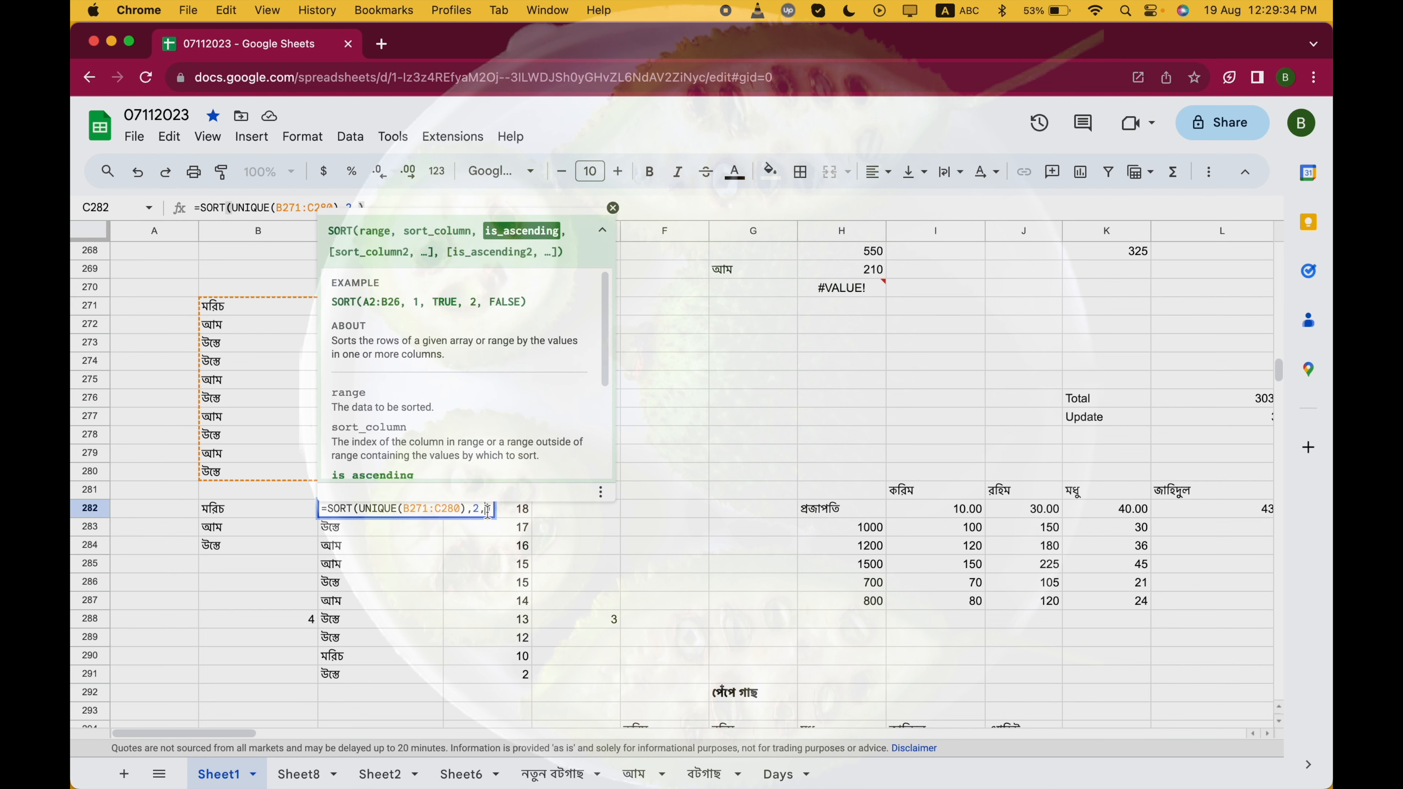
pyautogui.write('true')
pyautogui.press('Return')
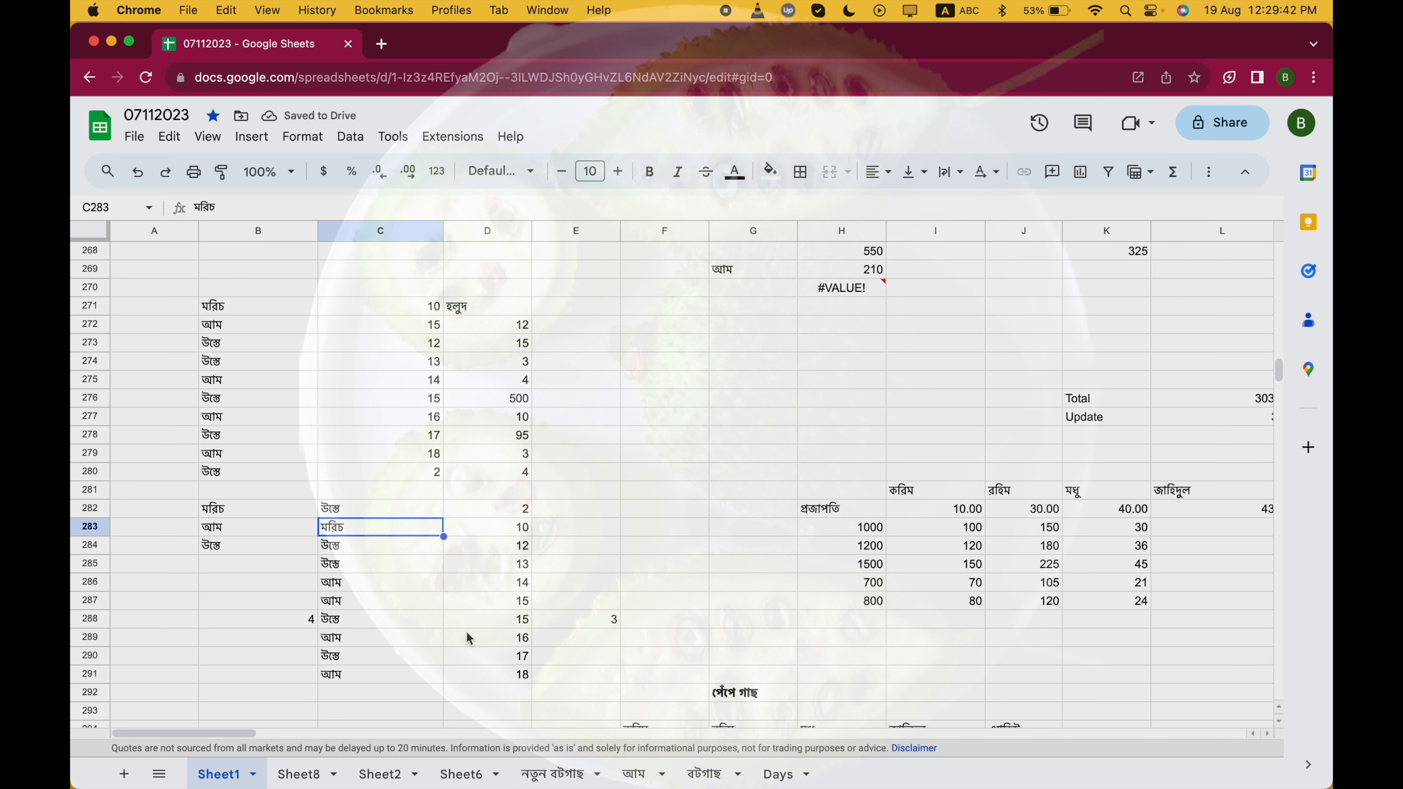
# Compare the source table and the sheet sort options for column B with the SORT and UNIQUE formula in C282 and its output
pyautogui.scroll(-1, 467, 634)
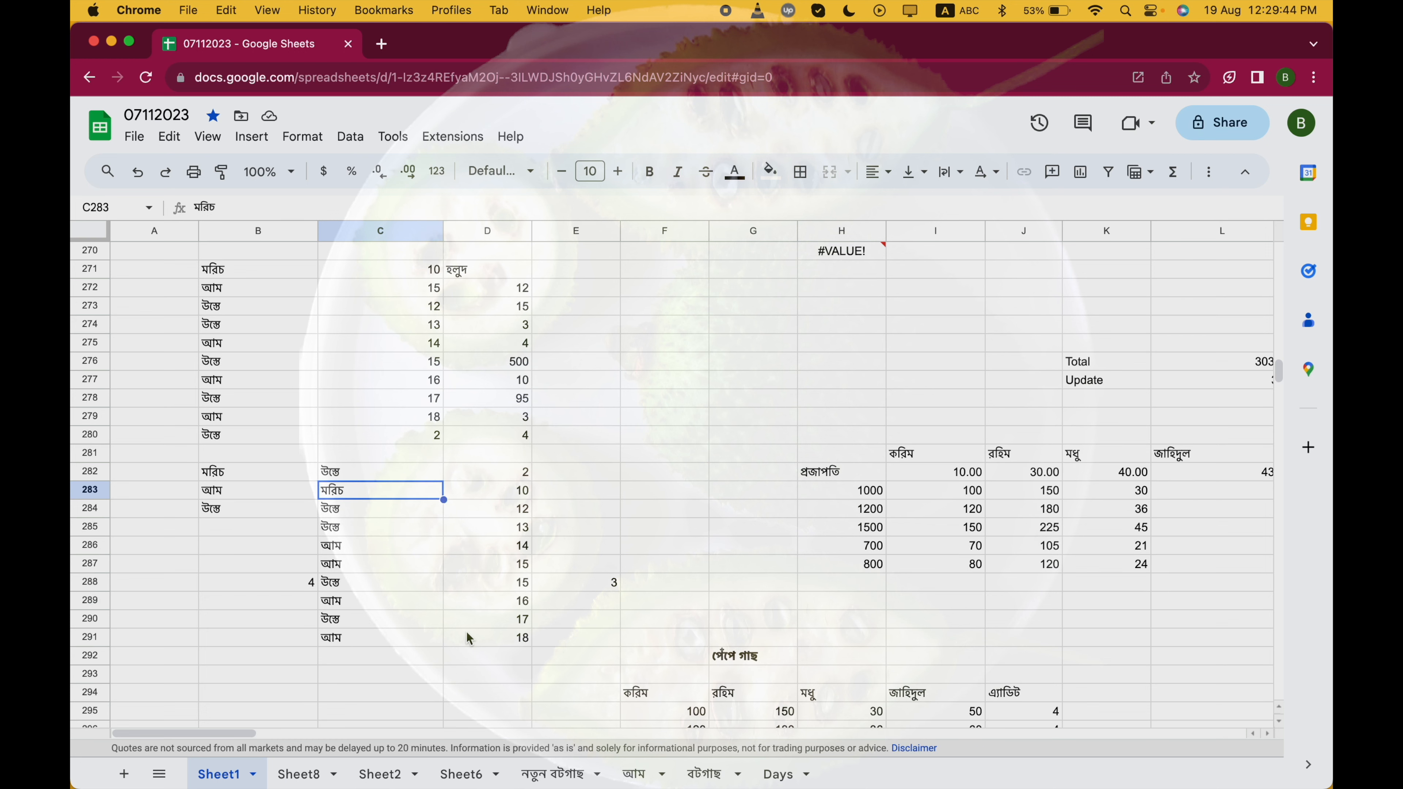
pyautogui.scroll(1, 467, 636)
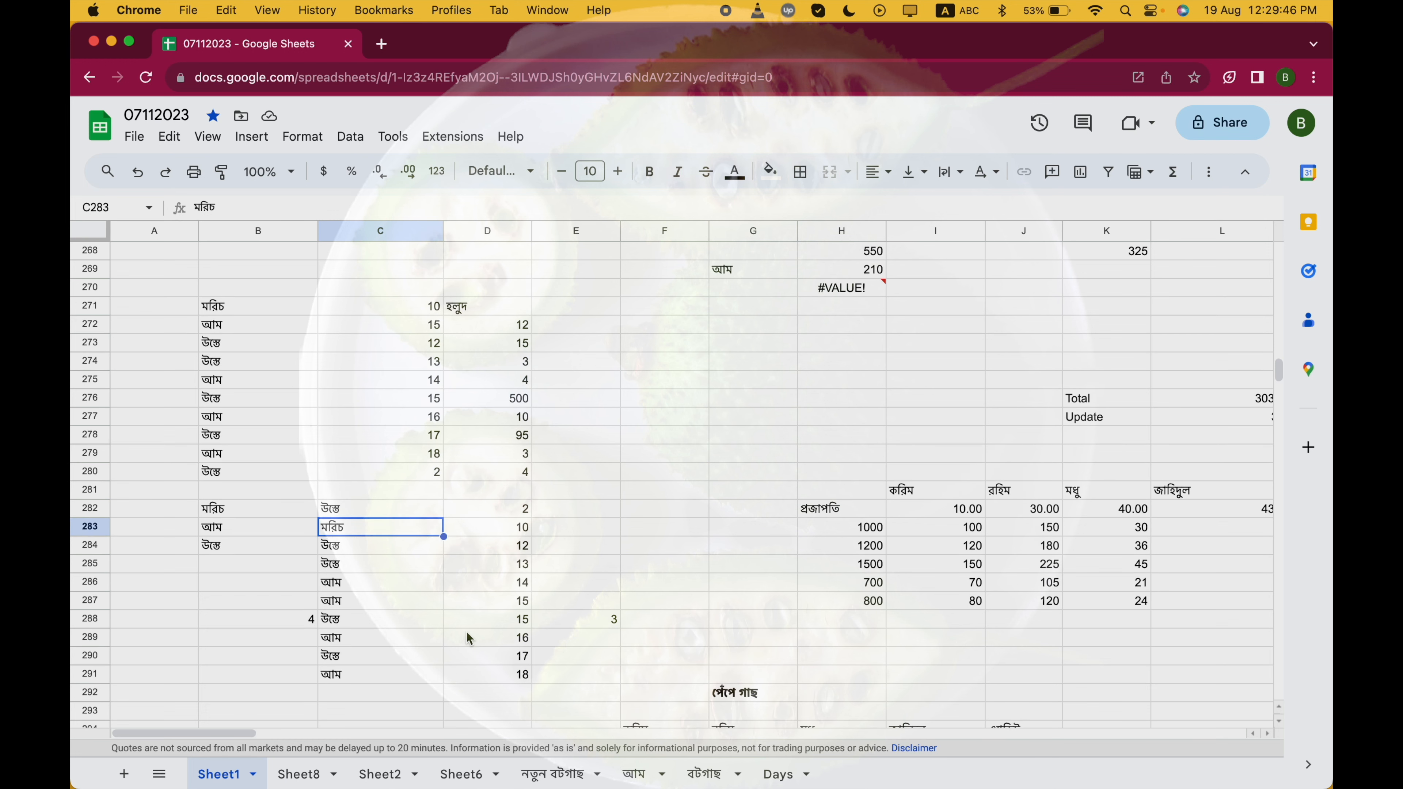
pyautogui.scroll(-1, 466, 635)
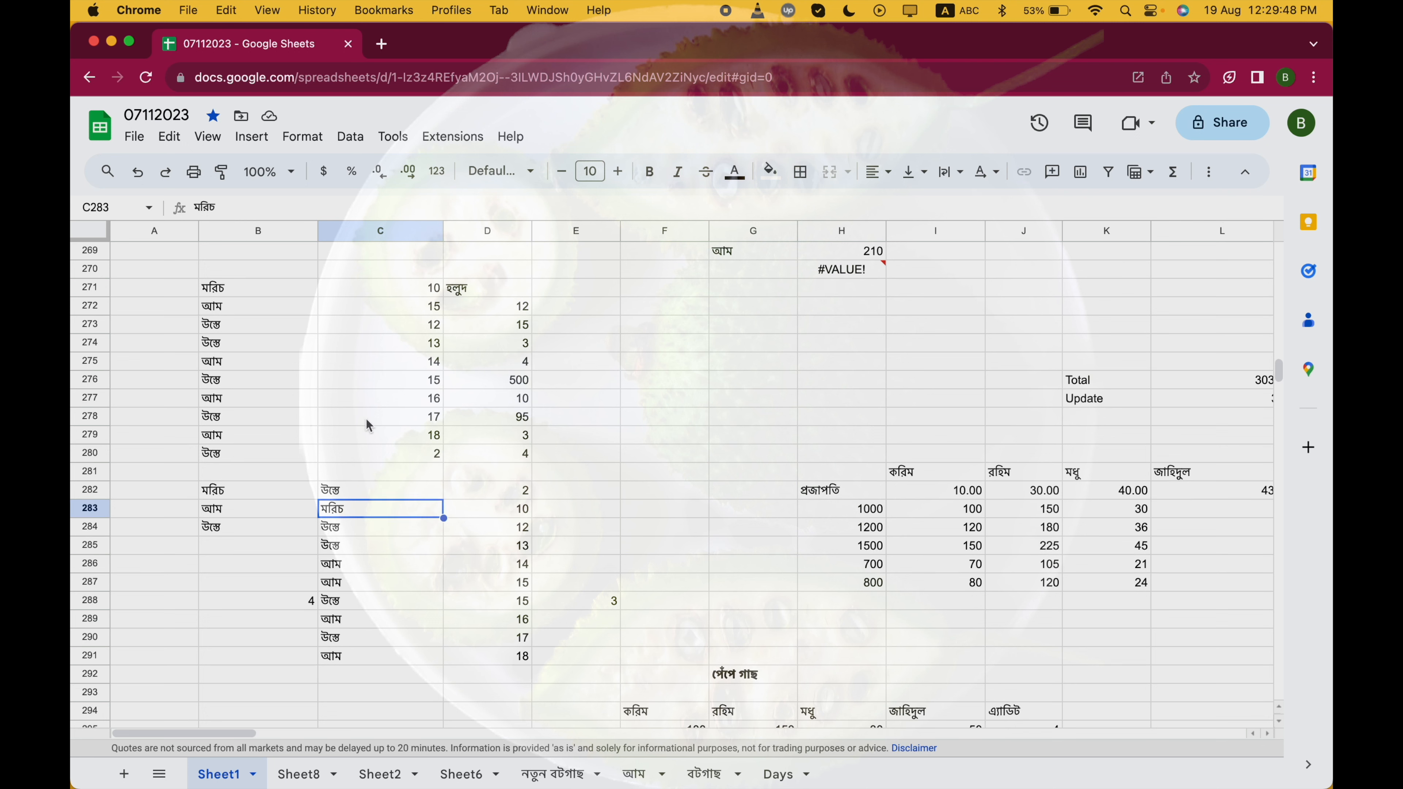
pyautogui.click(245, 291)
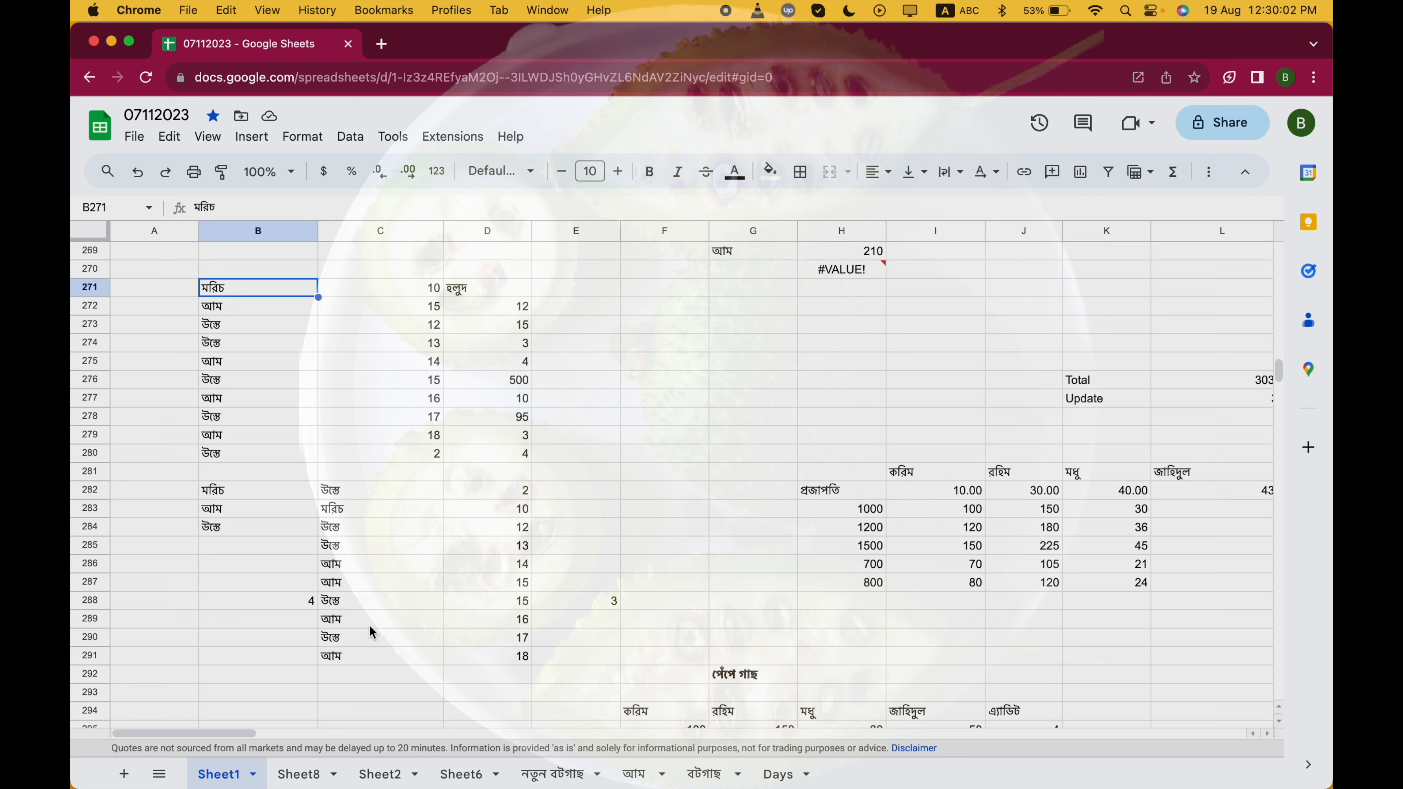
pyautogui.click(352, 138)
pyautogui.moveTo(440, 171)
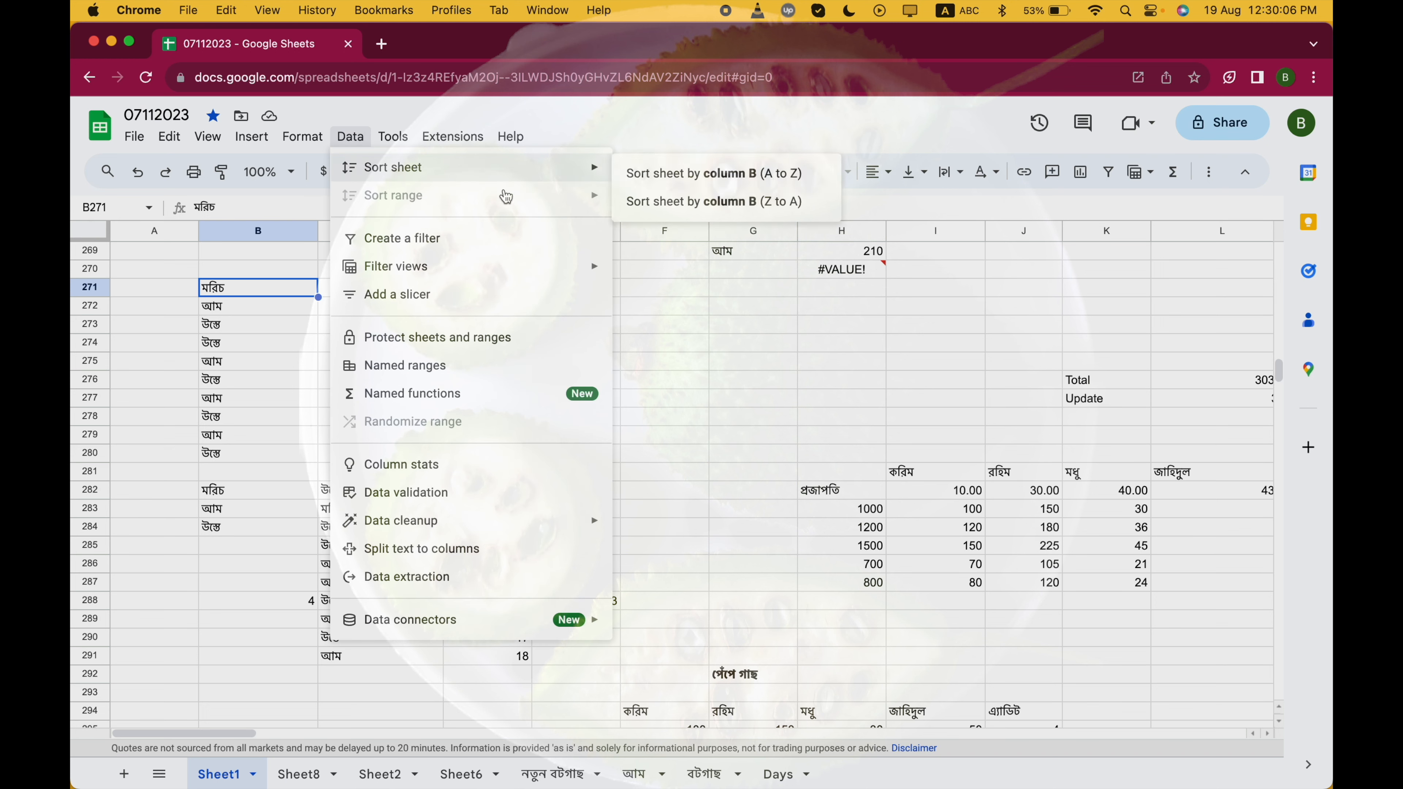
pyautogui.click(248, 639)
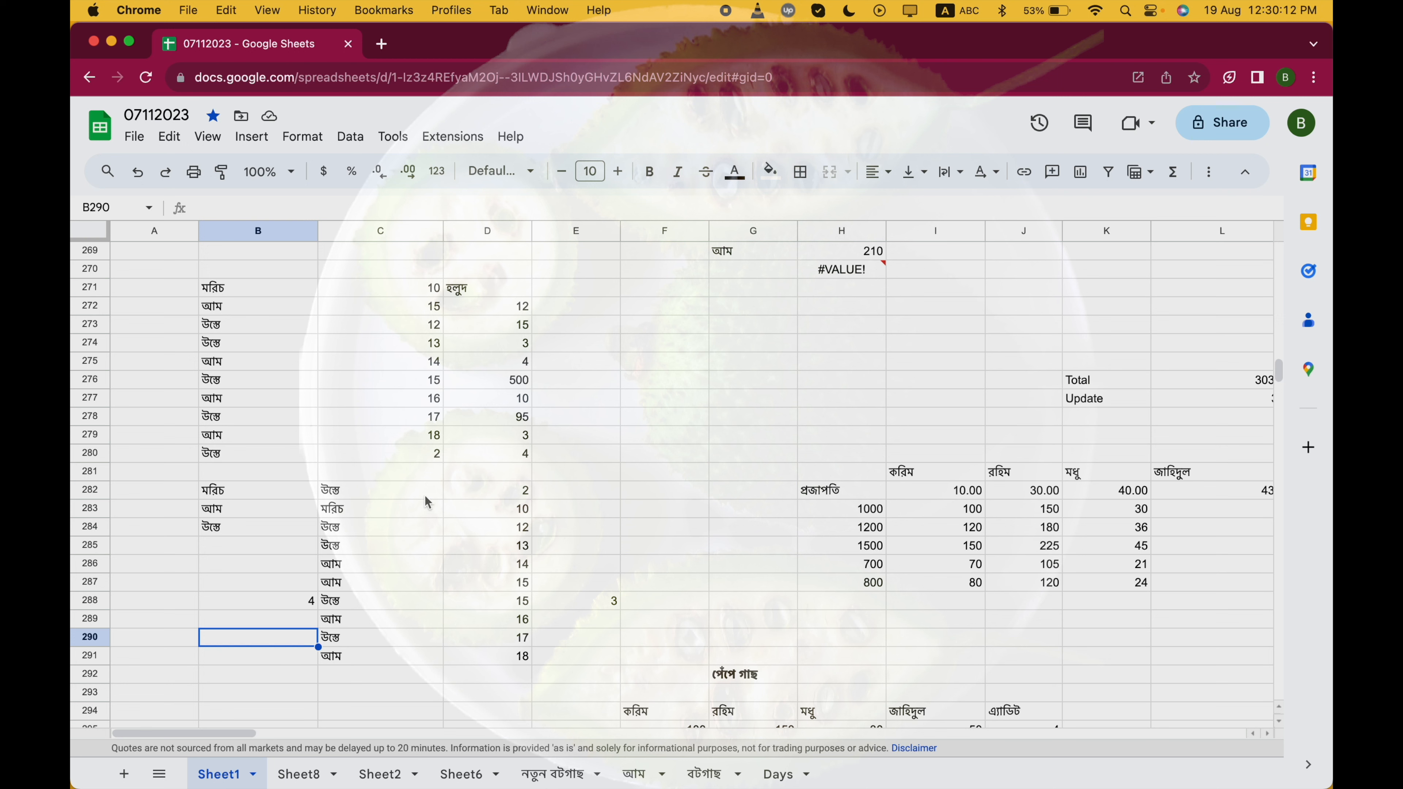
pyautogui.click(393, 491)
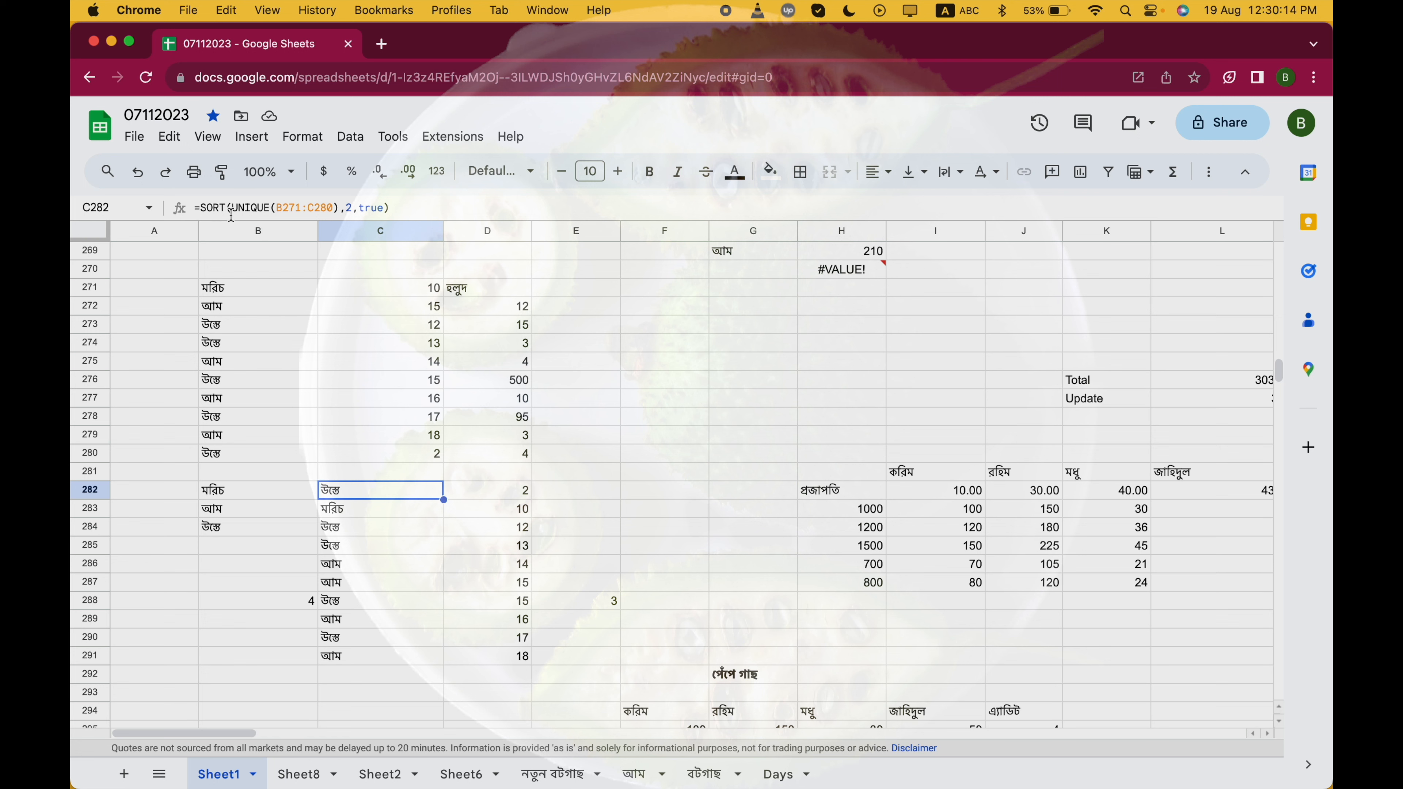
pyautogui.click(388, 515)
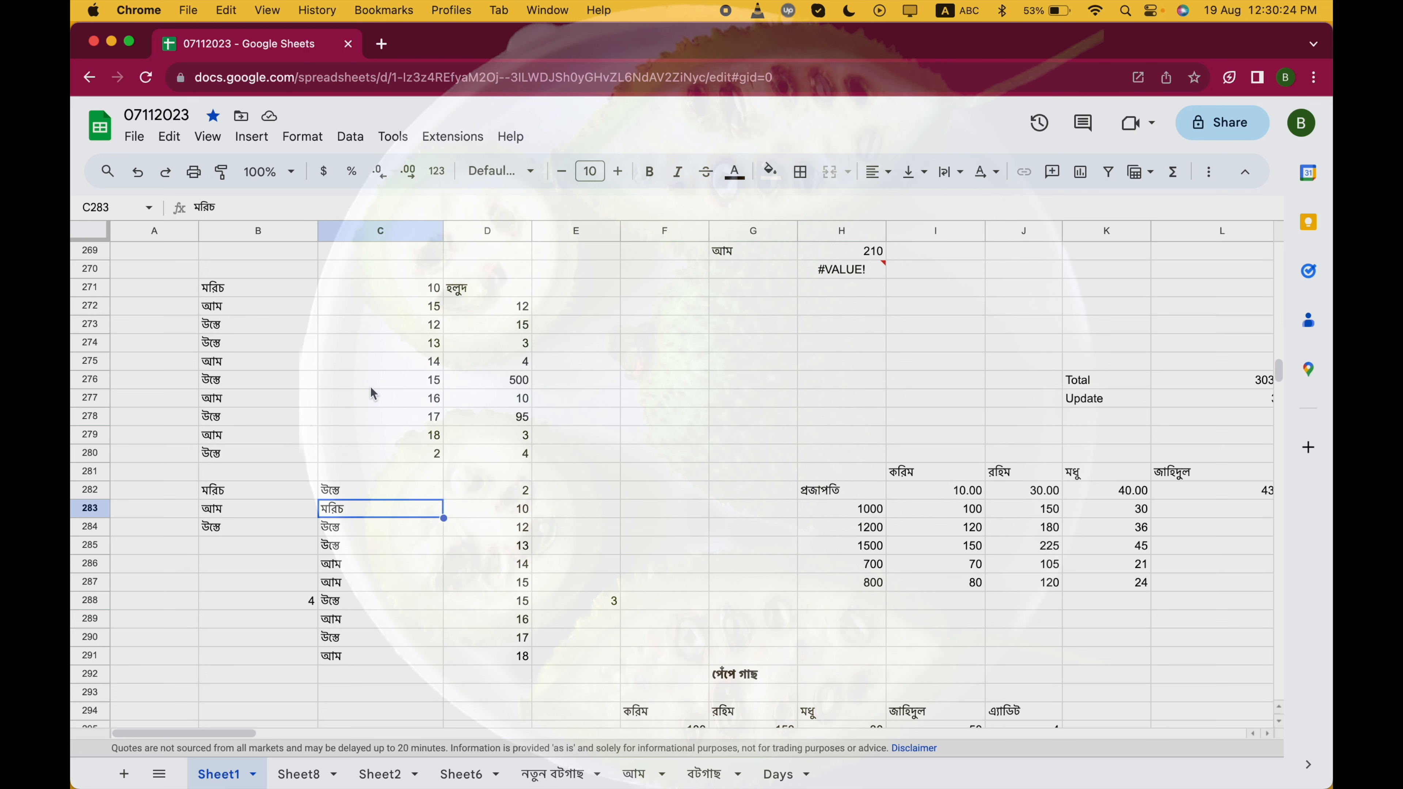
pyautogui.click(370, 491)
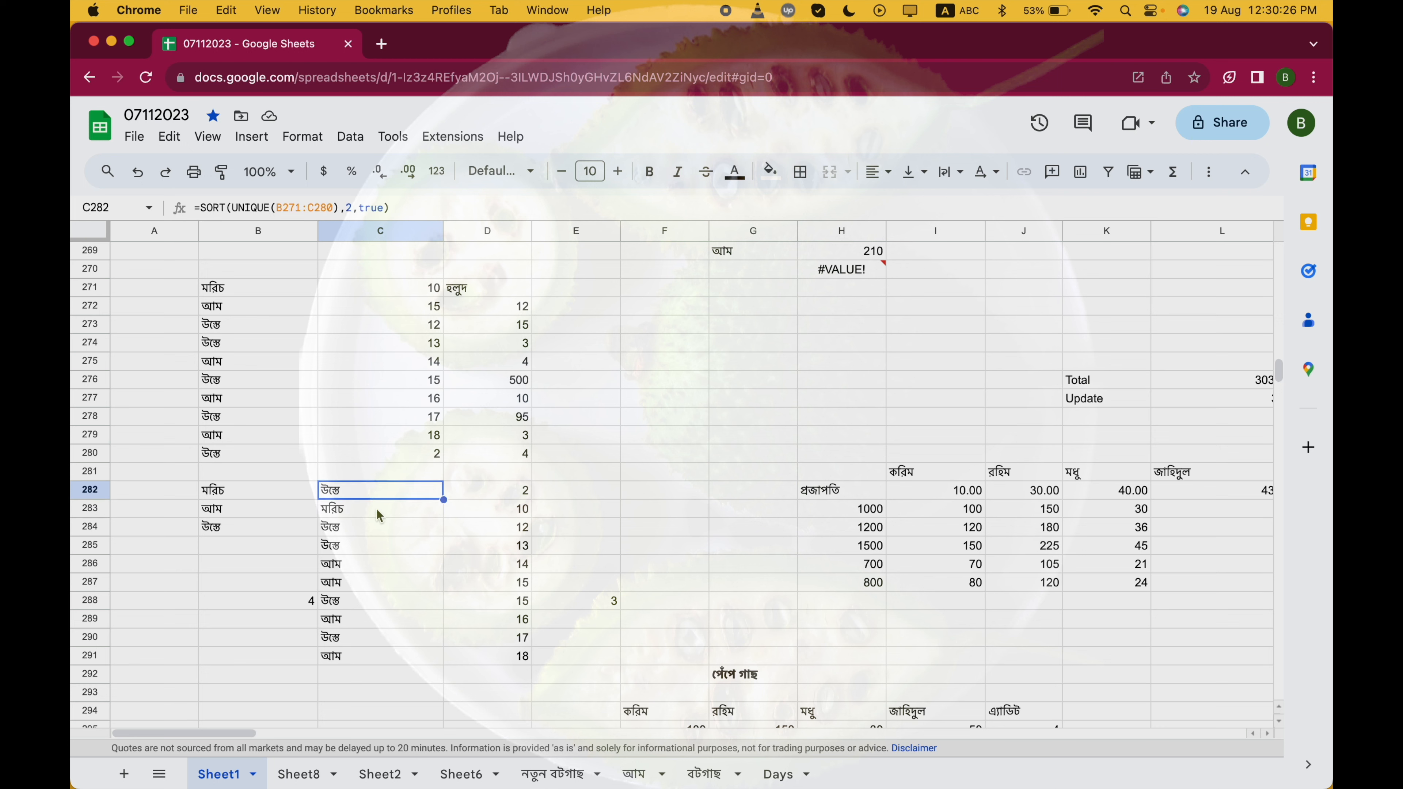